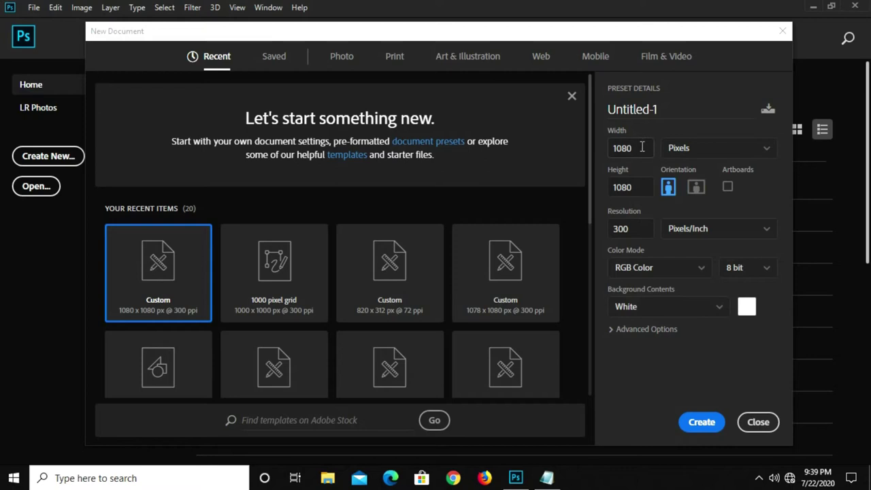
- Create a blank 1080 × 1080 px document at 300 pixels/inch, named Untitled-1
click(633, 147)
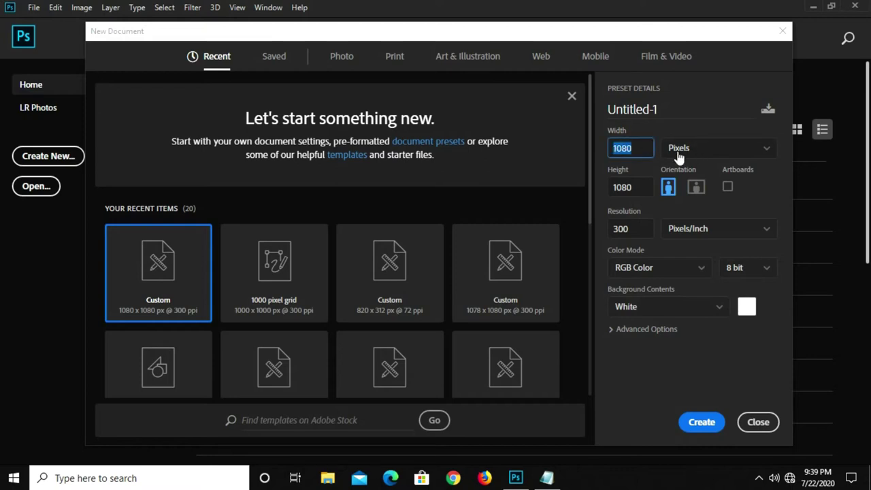
click(639, 191)
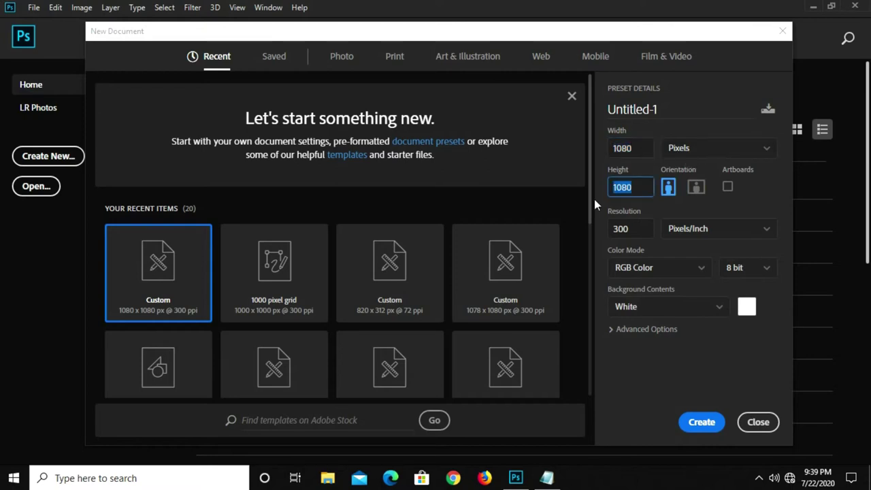
click(626, 228)
click(701, 421)
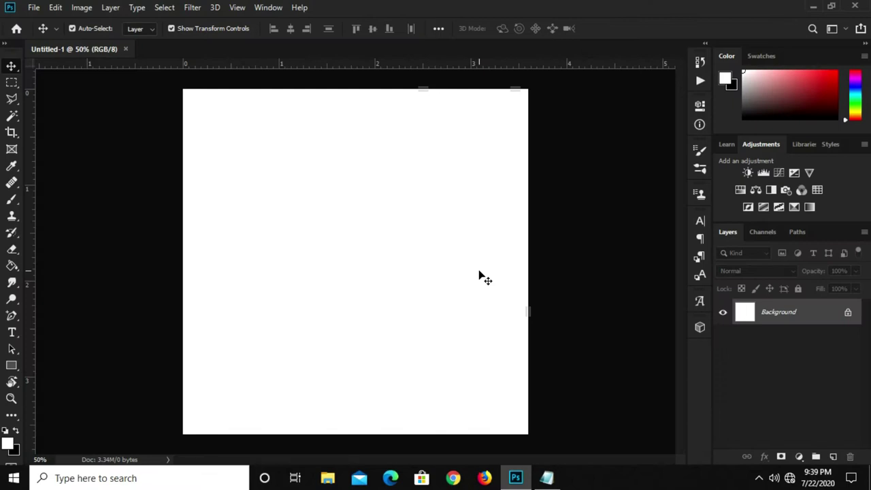
- Add a Solid Color fill layer using hex 34243a copied from the notes file
click(800, 455)
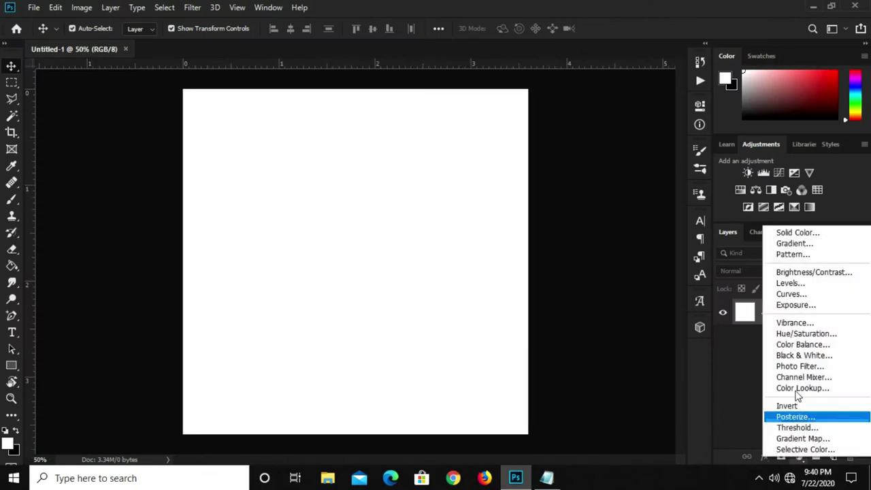
click(791, 232)
click(546, 477)
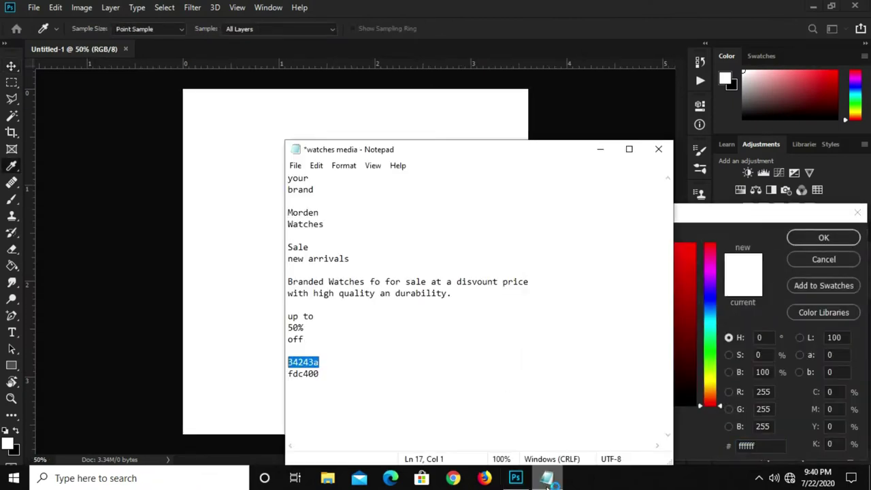
right_click(319, 364)
click(342, 211)
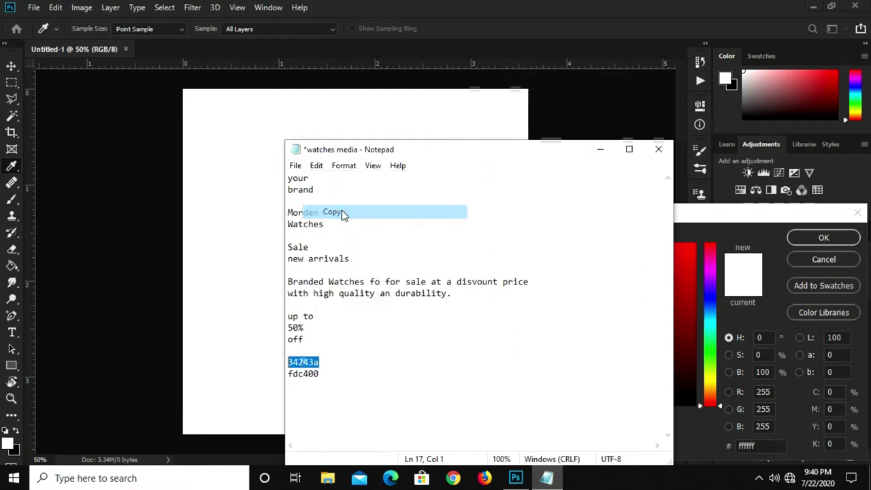
click(747, 447)
right_click(747, 446)
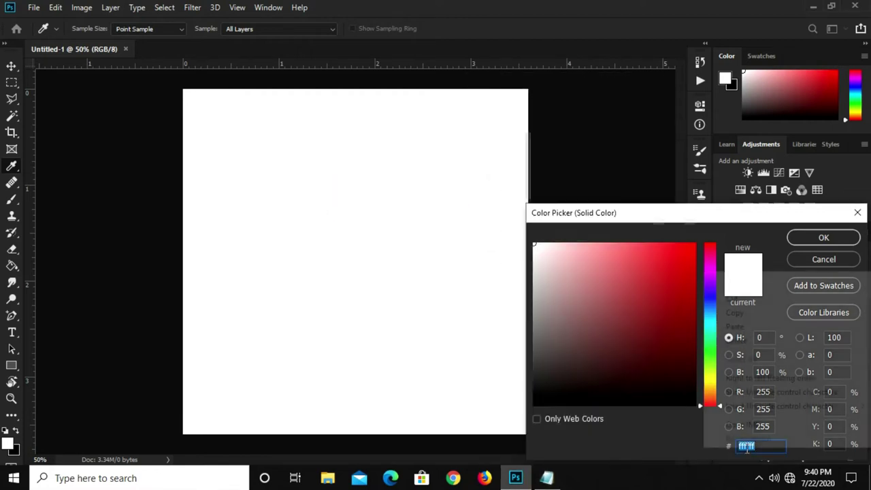
click(736, 326)
click(794, 240)
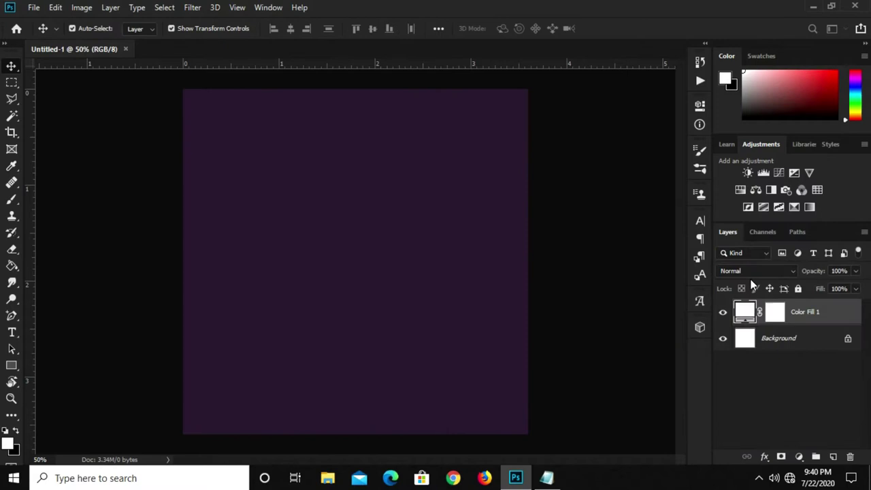
- Paint a large soft white brush dab at the canvas centre on a new layer
click(834, 458)
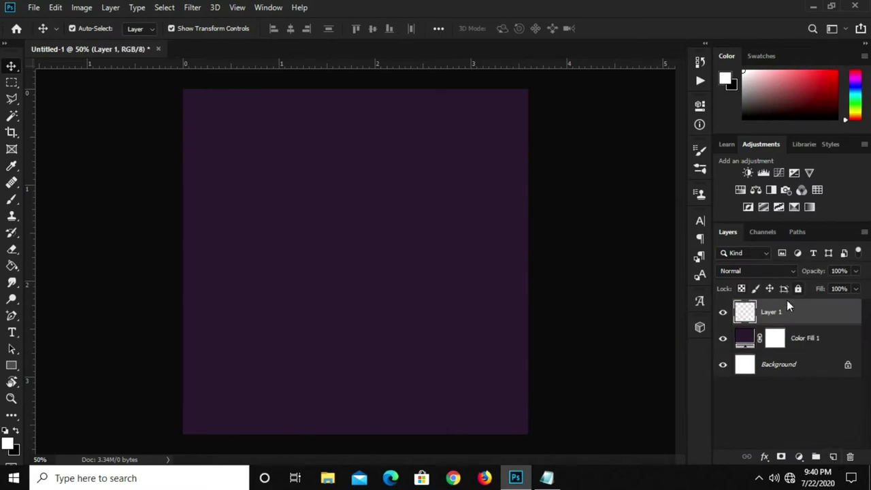
click(13, 200)
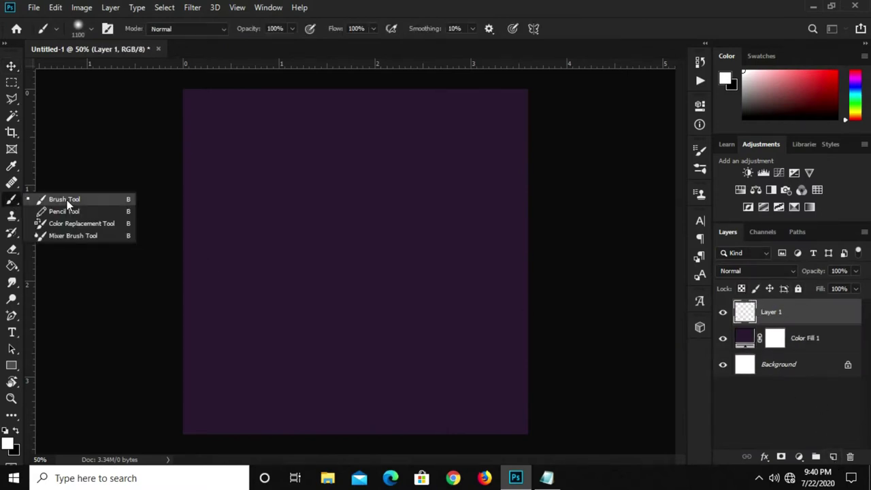
click(75, 200)
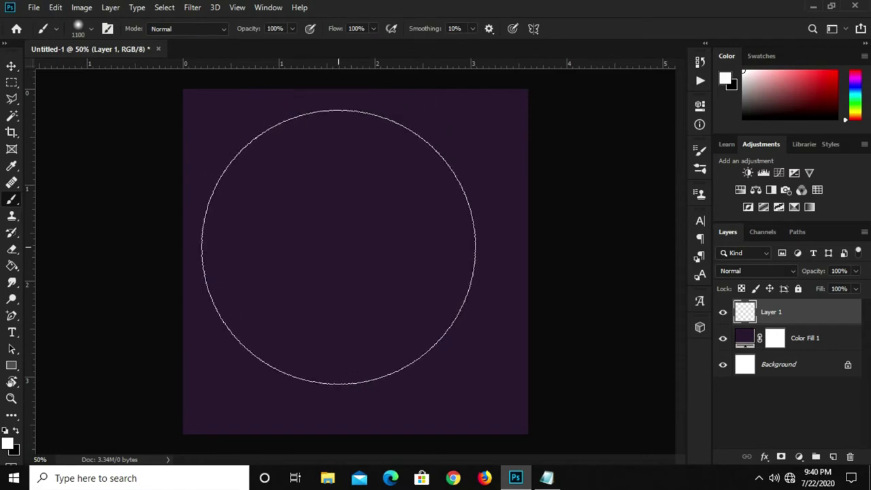
click(339, 246)
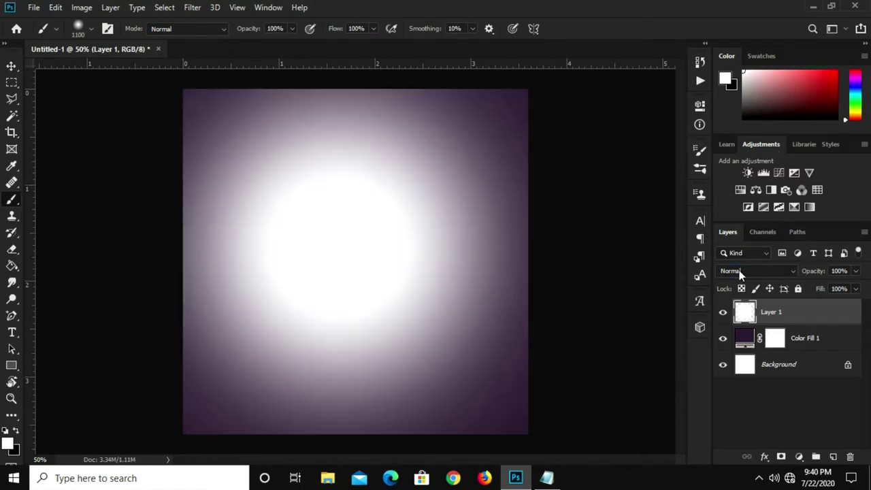
- Set the glow layer to Overlay blend mode at 90% opacity
click(739, 270)
click(739, 301)
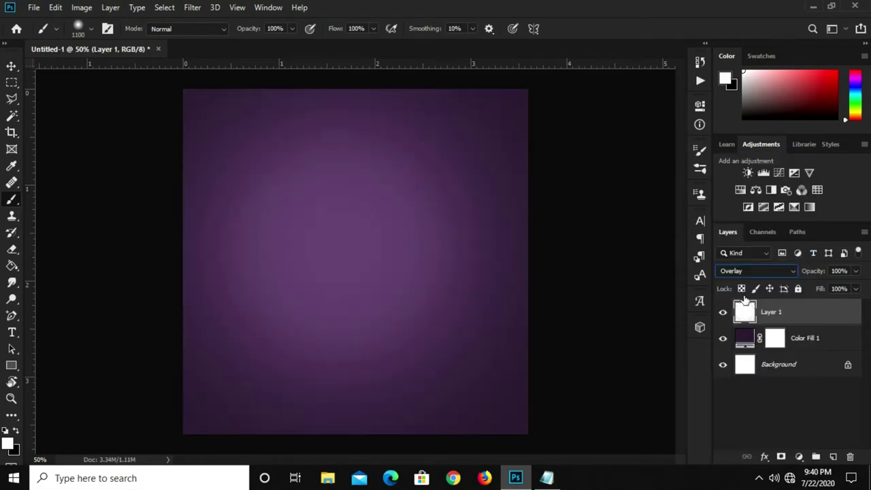
click(845, 274)
text(90)
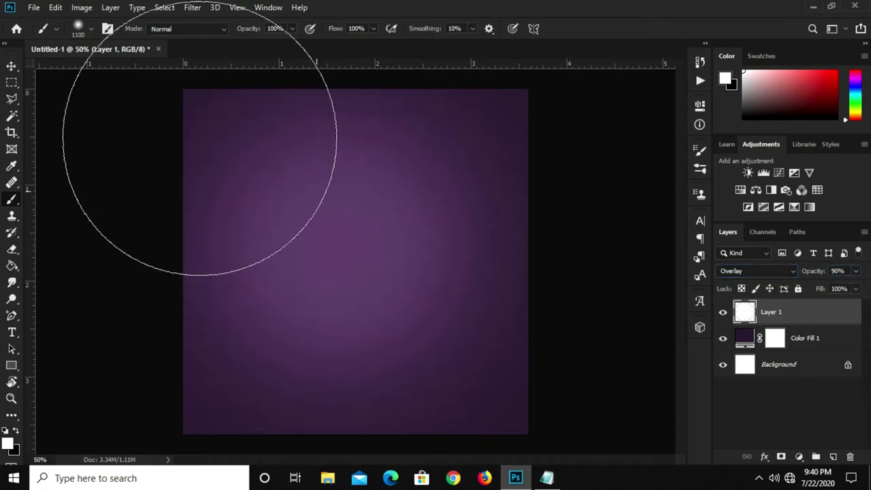
click(9, 68)
click(43, 71)
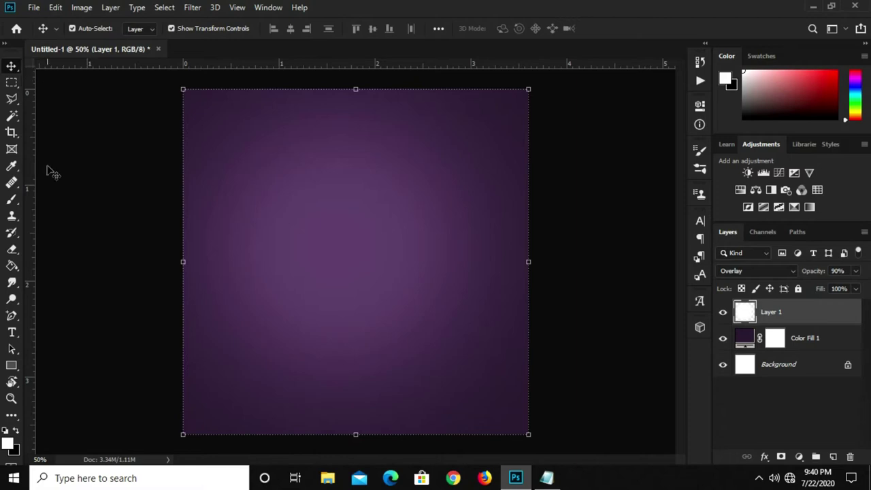
- Place a vertical guide near the canvas's left edge and zoom in
drag(32, 237, 206, 305)
key(ctrl+plus)
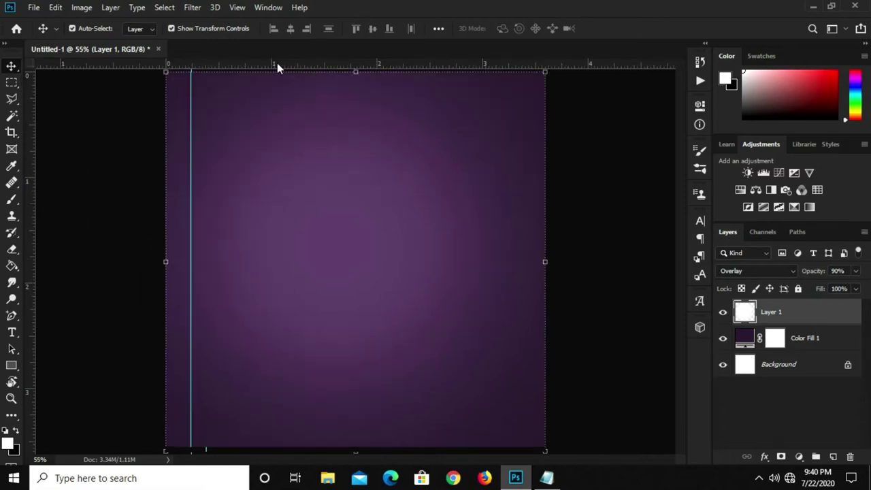
scroll(223, 157, up, 3)
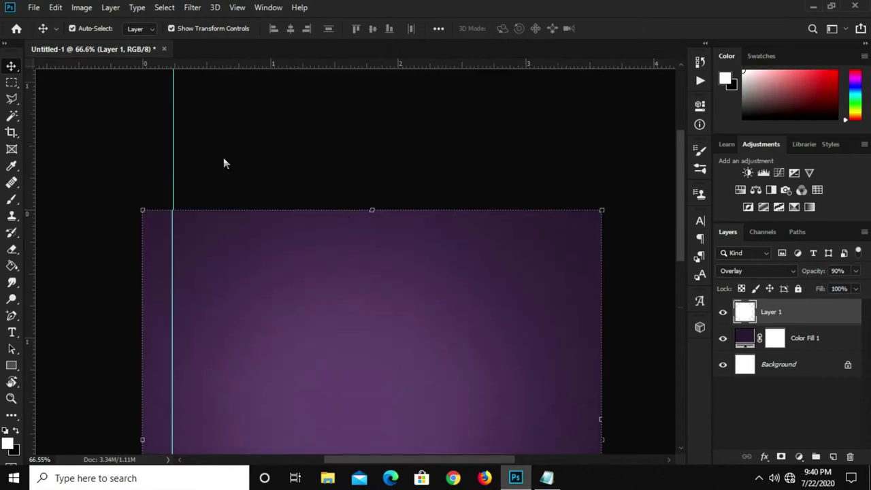
scroll(218, 148, up, 1)
- Draw a 180 × 115 px rectangle at the top-left against the guide, filled white
click(12, 368)
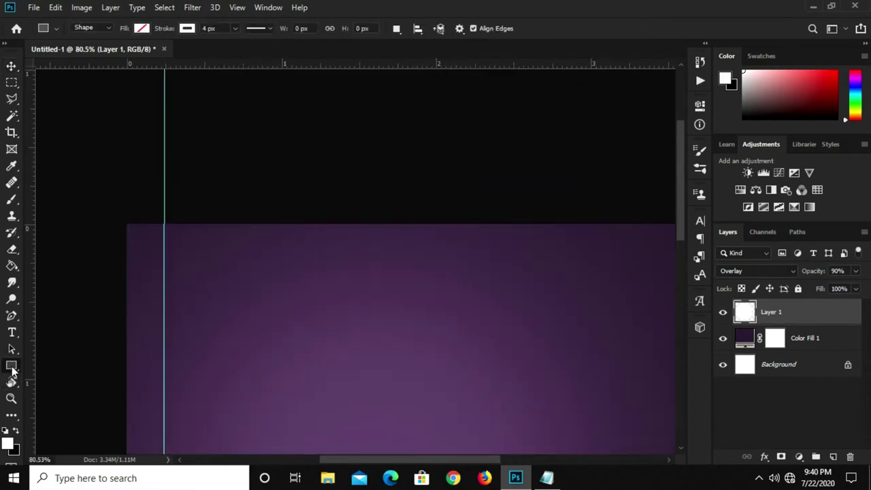
scroll(184, 207, up, 1)
drag(162, 220, 258, 277)
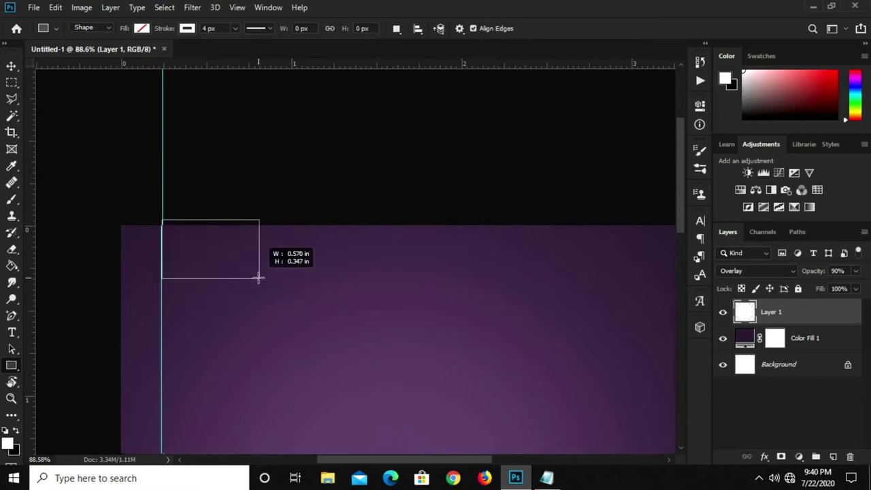
drag(258, 278, 264, 284)
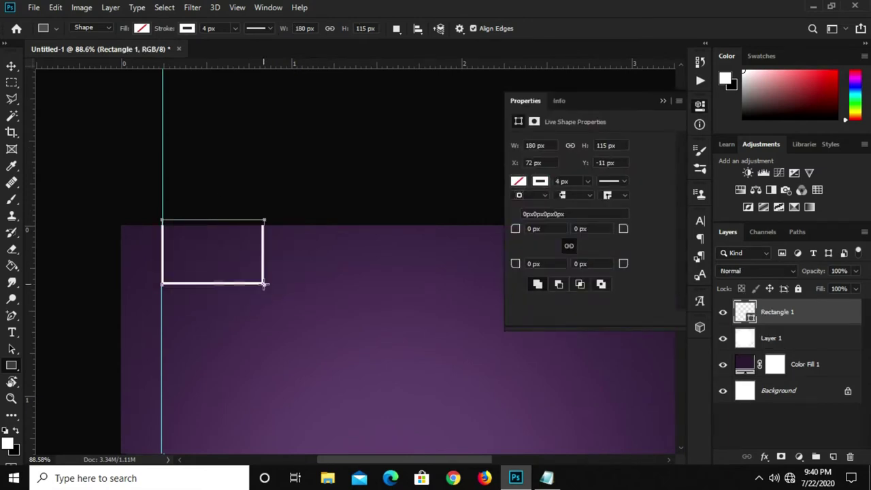
key(v)
click(518, 181)
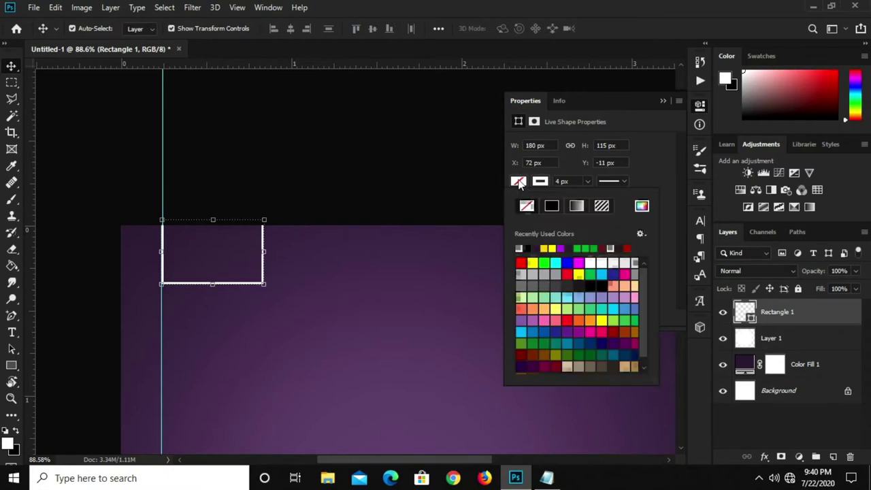
click(521, 247)
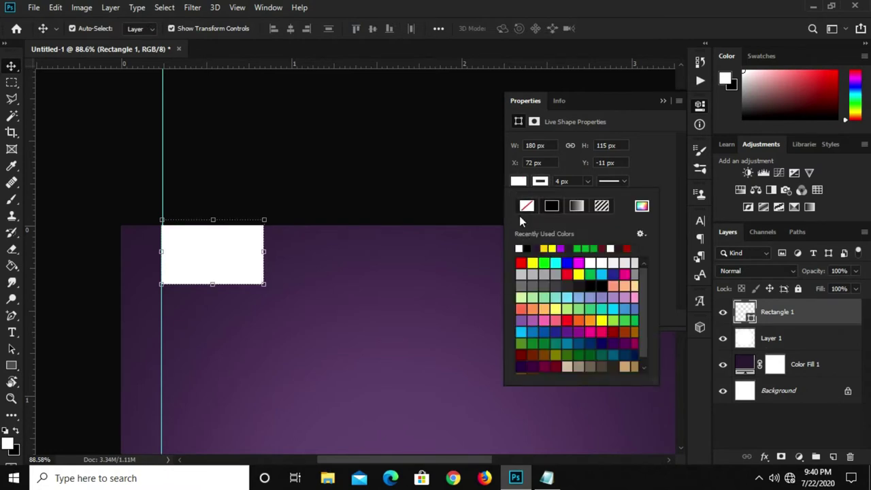
click(649, 132)
click(663, 102)
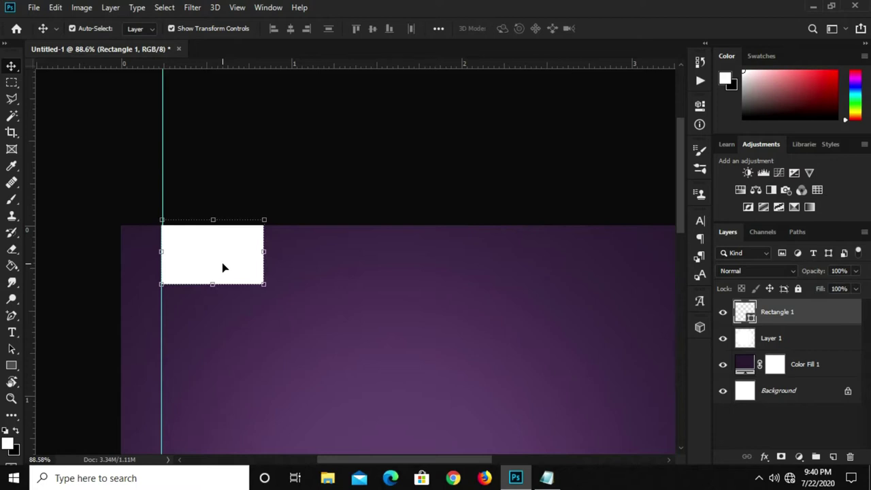
right_click(11, 315)
- Bend the white rectangle's bottom edge into a downward curve with an added anchor point
click(66, 352)
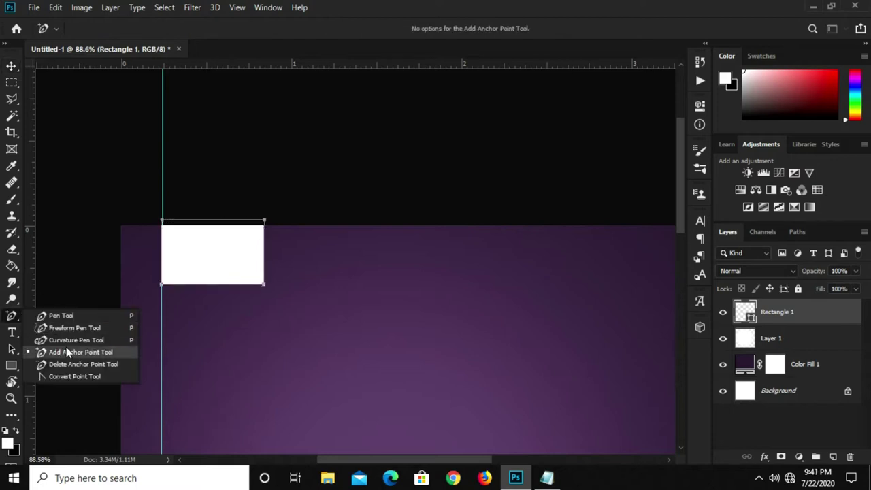
scroll(204, 292, up, 5)
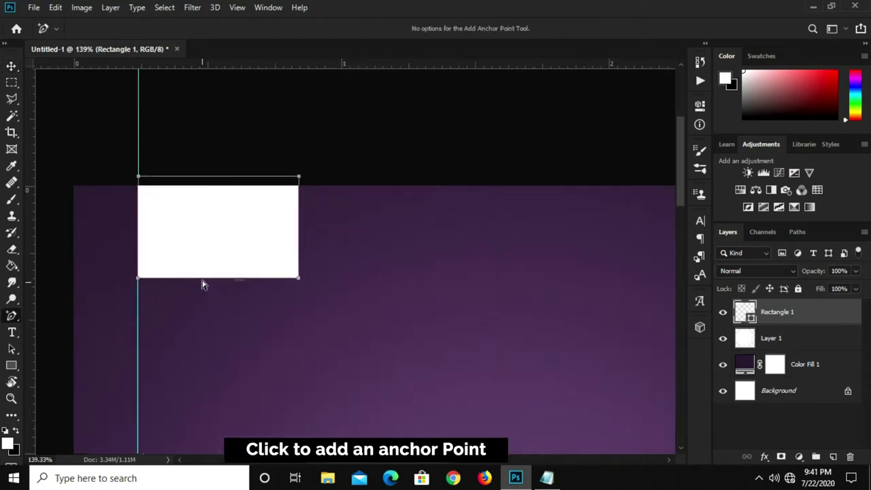
drag(213, 278, 214, 296)
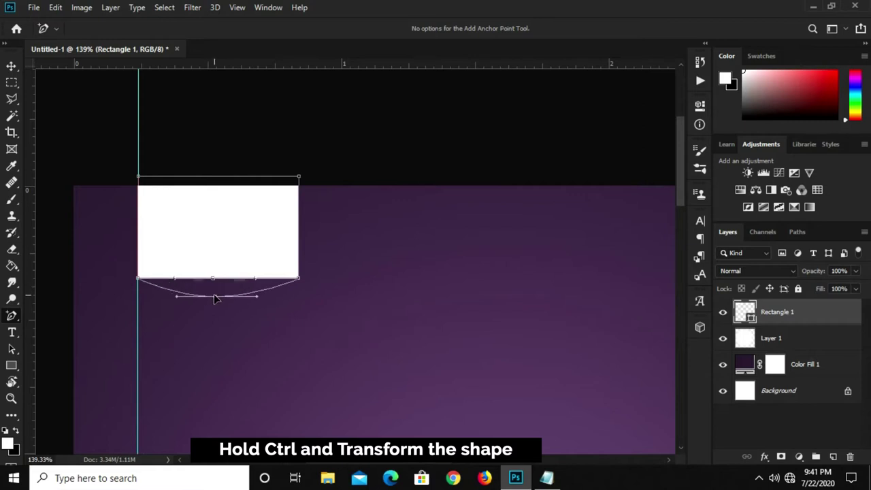
- Scale the curved white tag shape down slightly
key(v)
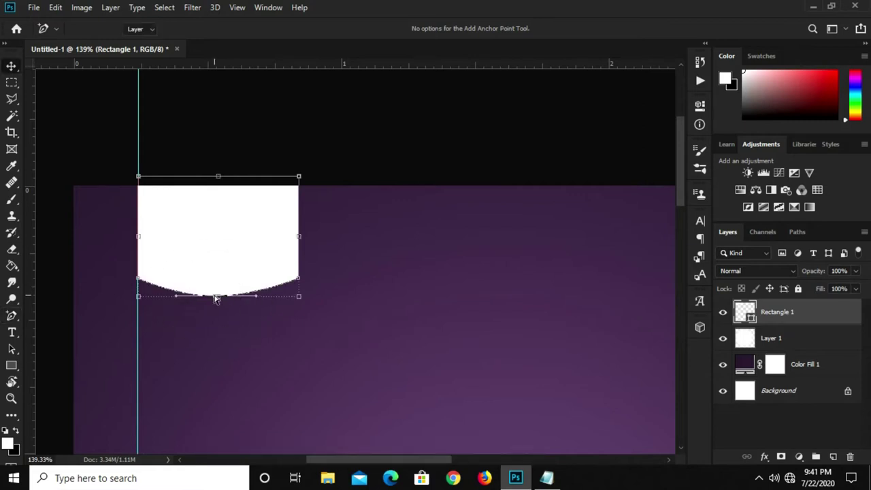
key(ctrl+minus)
key(ctrl+minus)
key(ctrl+minus)
click(214, 137)
click(235, 102)
drag(263, 132, 259, 121)
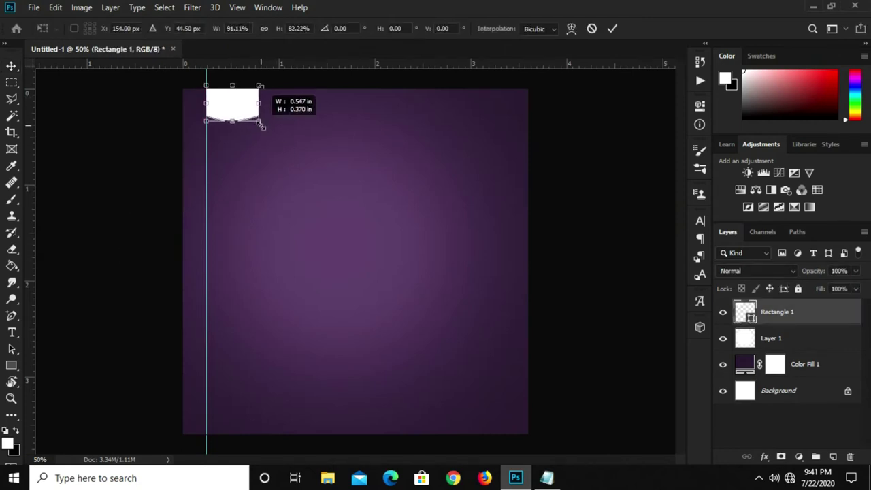
key(Return)
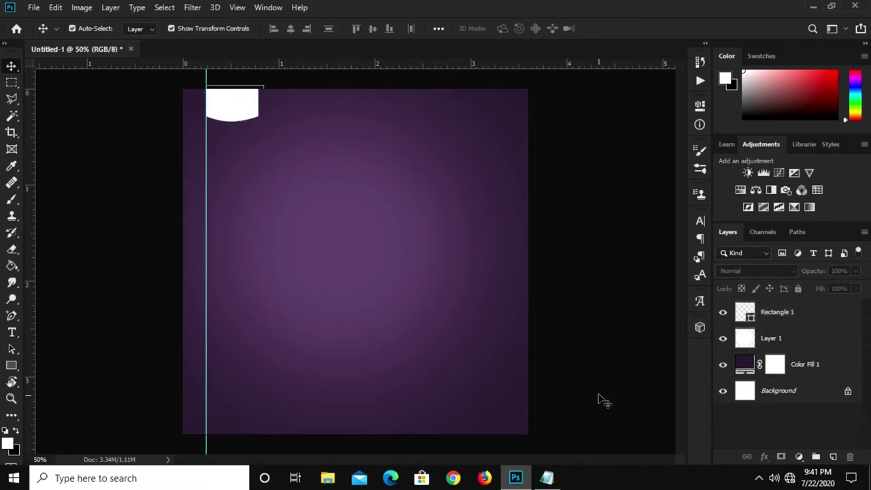
- Copy the word 'your' from the notes file
click(547, 478)
click(340, 351)
drag(313, 178, 288, 178)
click(313, 179)
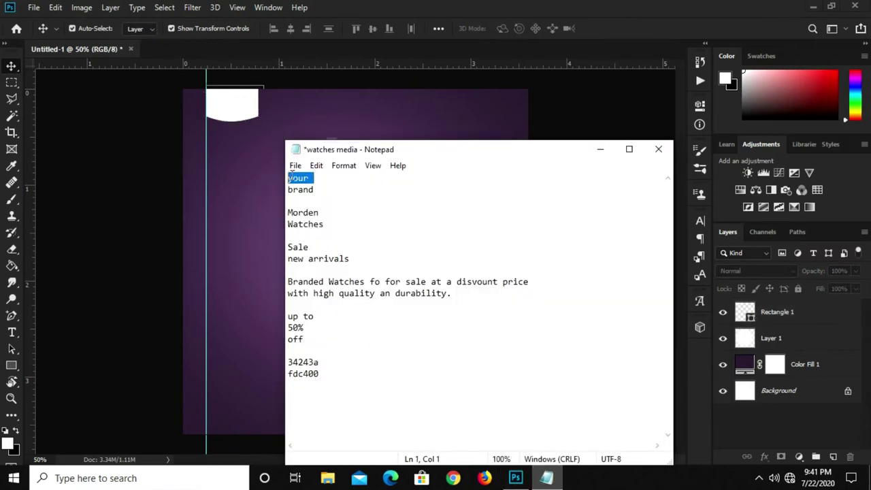
right_click(292, 176)
click(324, 218)
click(245, 203)
- Type YOUR near the canvas top in dark purple sampled from the canvas
click(11, 332)
click(510, 28)
click(520, 119)
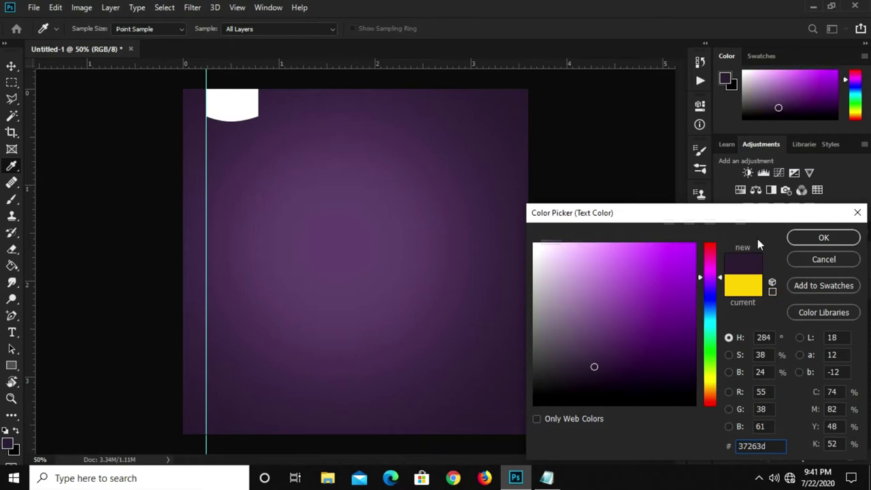
key(Return)
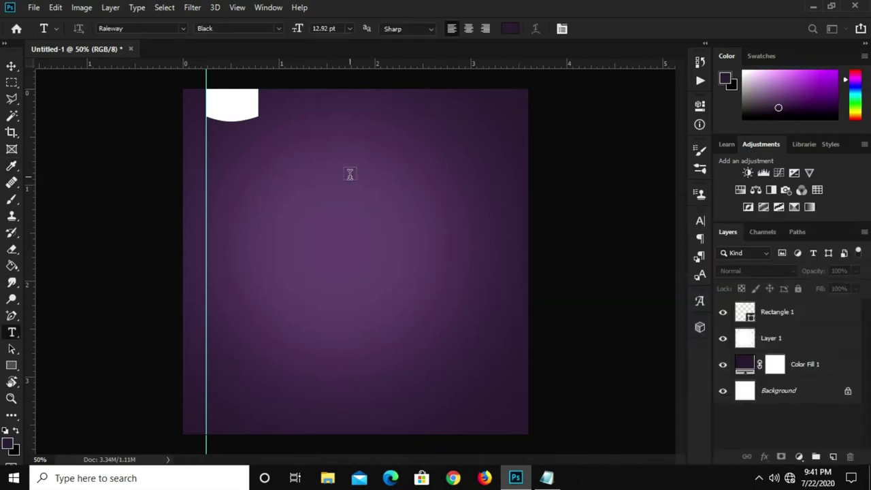
click(349, 174)
text(YOUR)
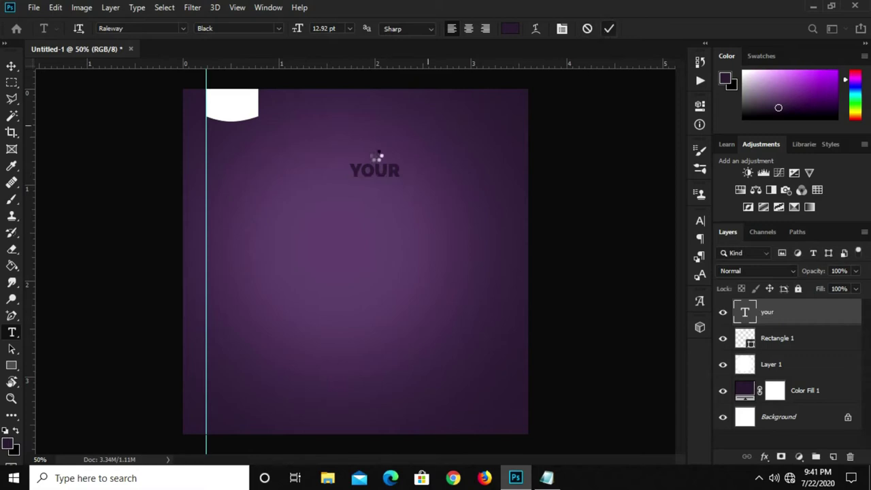
key(ctrl+Return)
- Set YOUR to Raleway Medium and move it onto the white banner at top-left
click(700, 222)
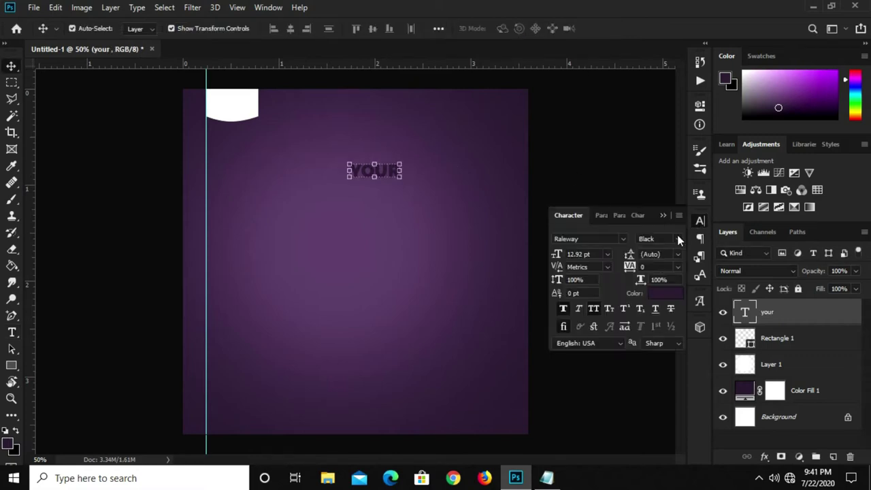
click(677, 238)
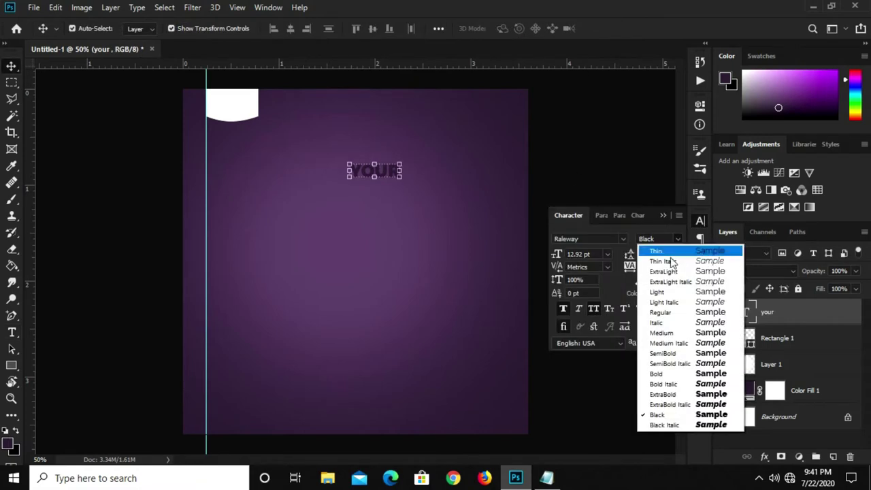
click(662, 333)
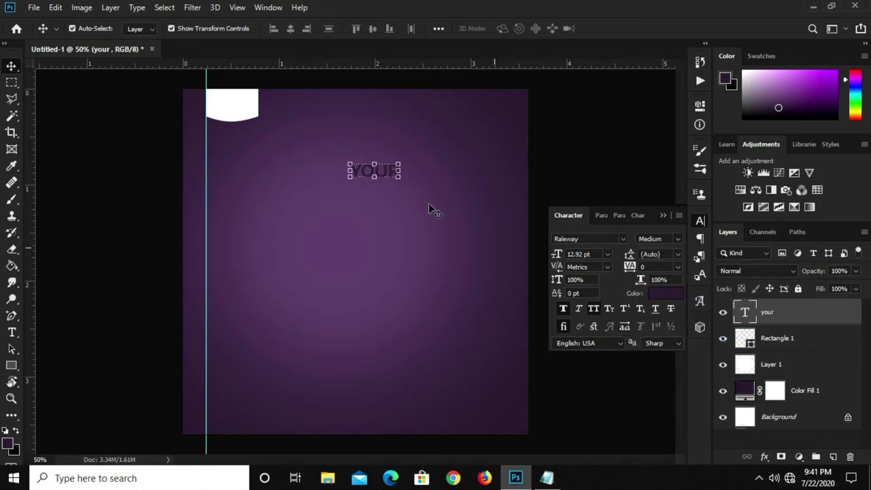
drag(362, 169, 218, 98)
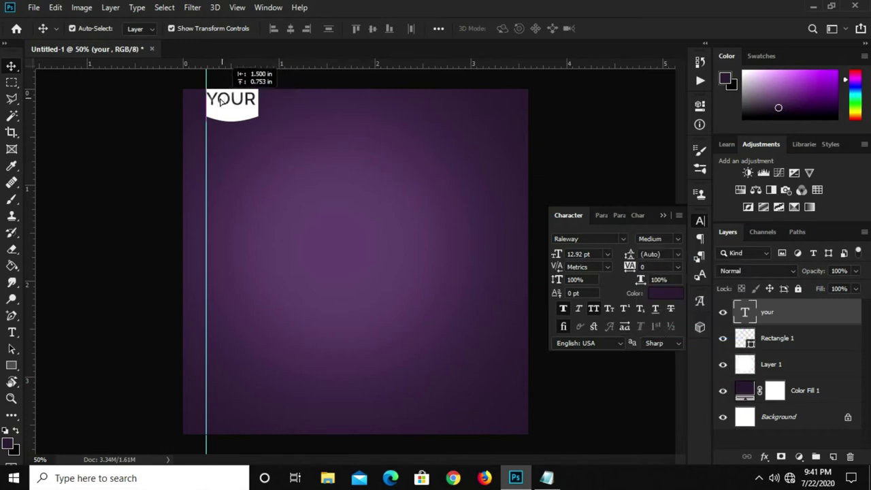
- Scale the YOUR text down slightly to fit the banner
key(ctrl+t)
scroll(252, 113, up, 3)
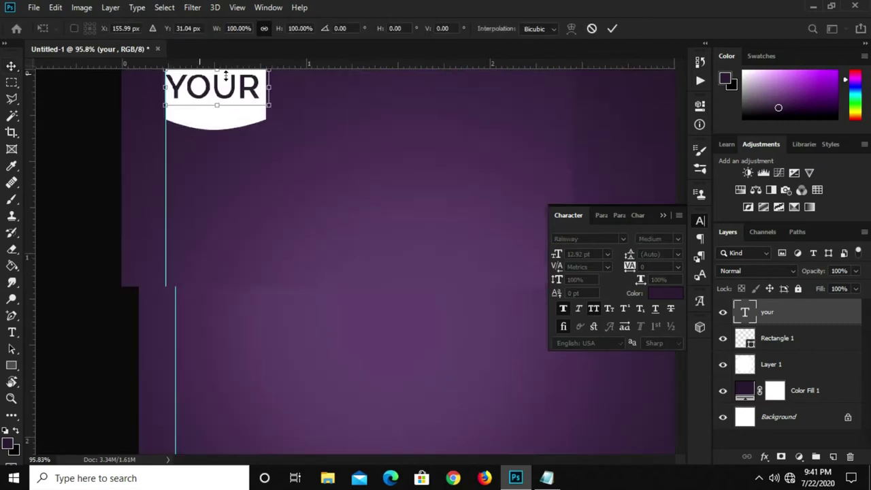
scroll(278, 146, up, 3)
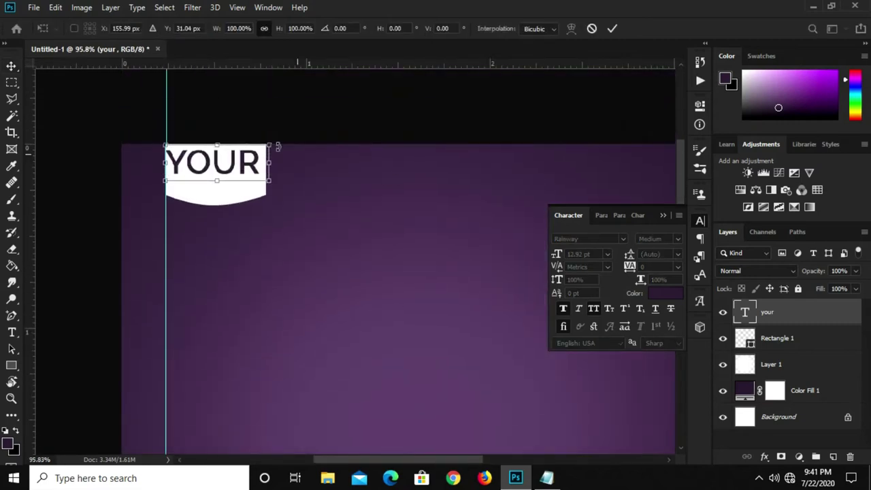
drag(211, 145, 213, 151)
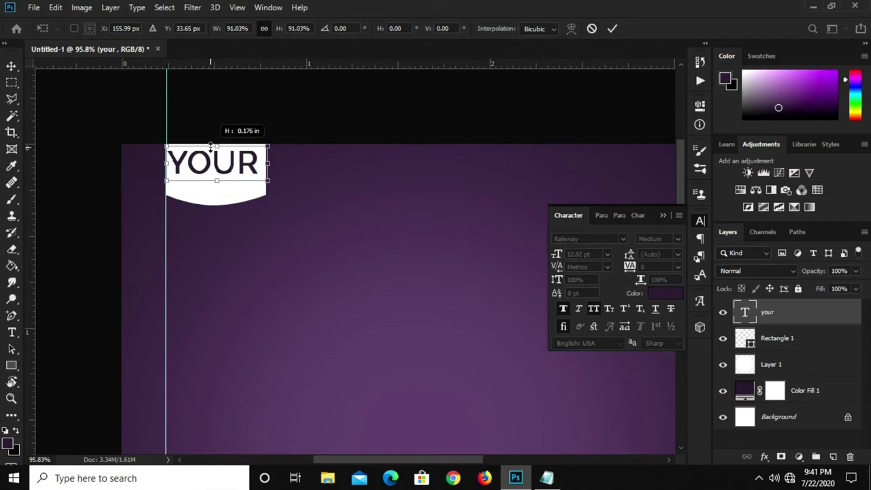
key(Return)
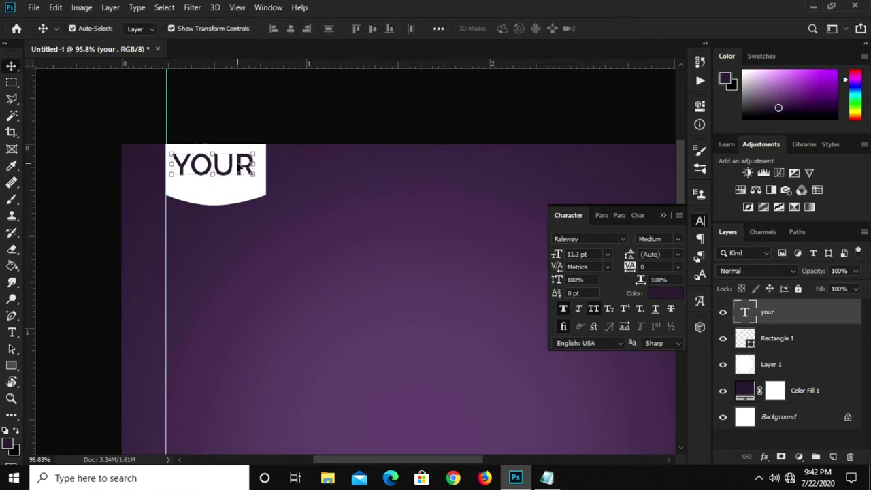
- Duplicate YOUR directly below itself and retype the copy as BRAND
drag(231, 169, 232, 190)
key(t)
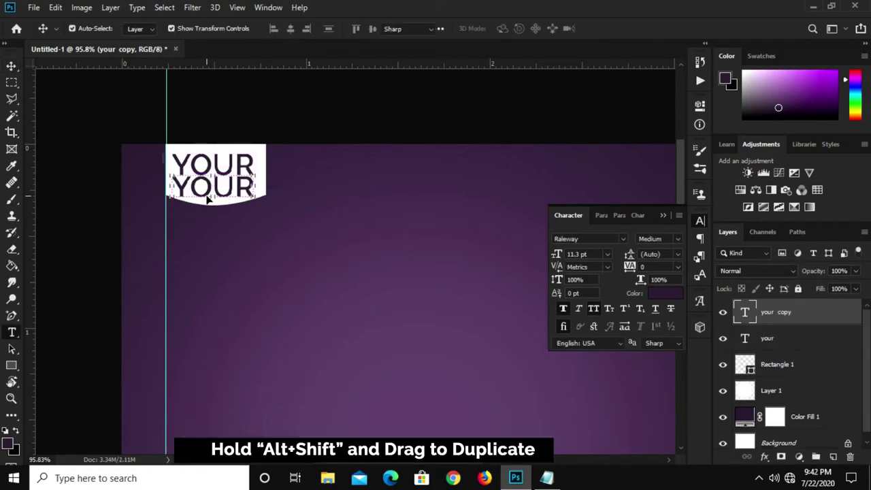
double_click(209, 190)
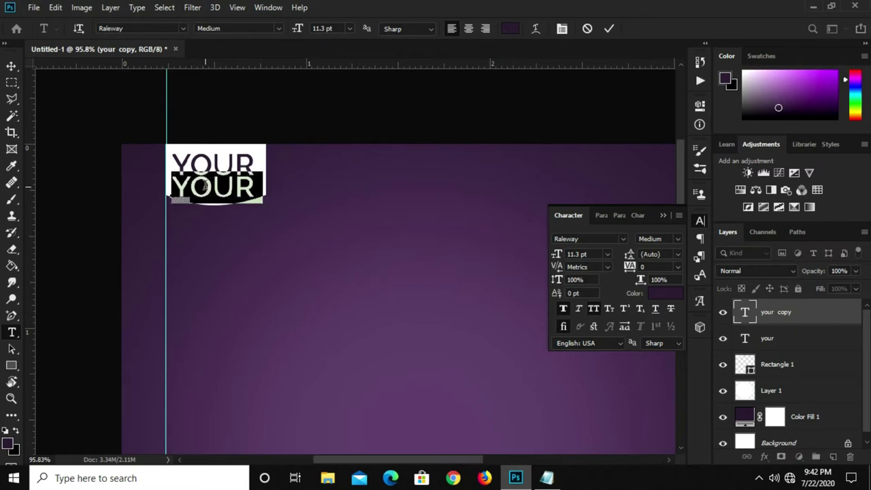
click(208, 193)
key(ctrl+a)
text(BRAND)
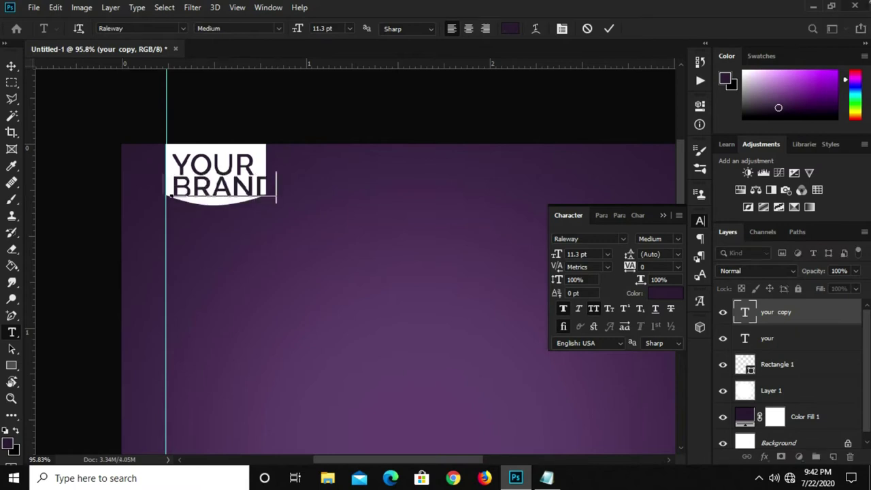
click(313, 132)
key(v)
- Shrink BRAND and centre it under YOUR
key(ctrl+t)
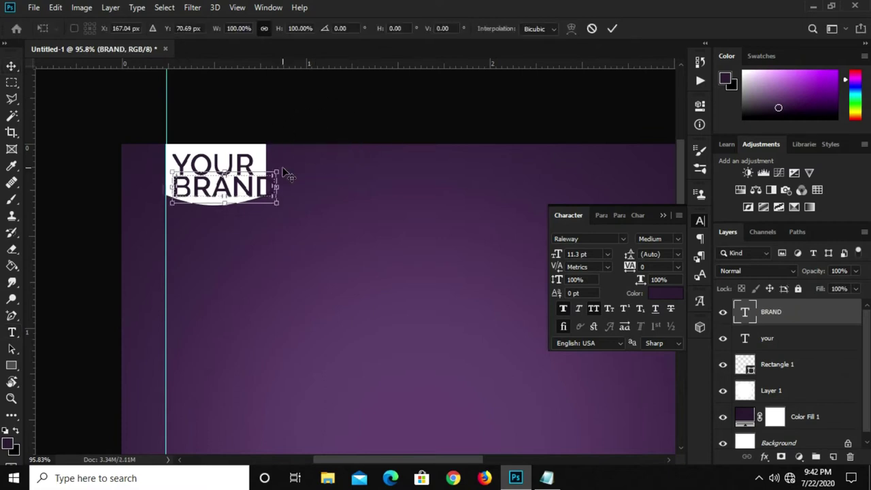
scroll(238, 208, up, 3)
drag(293, 192, 270, 185)
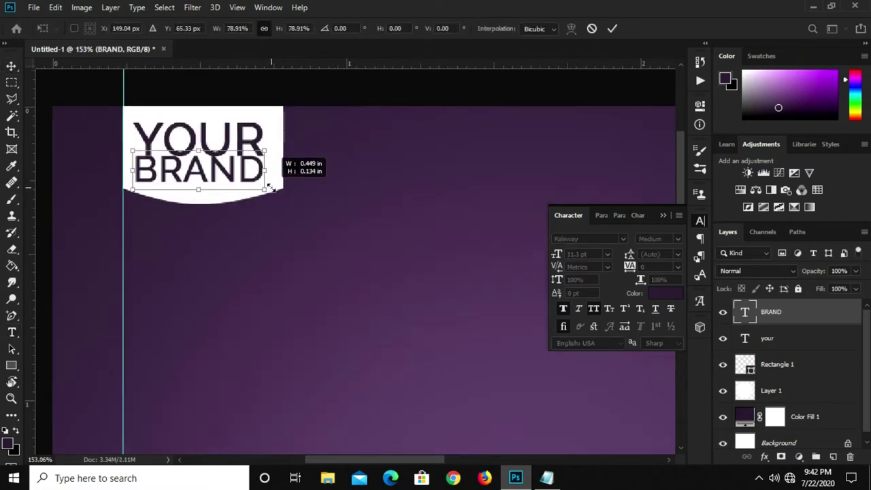
drag(132, 191, 145, 189)
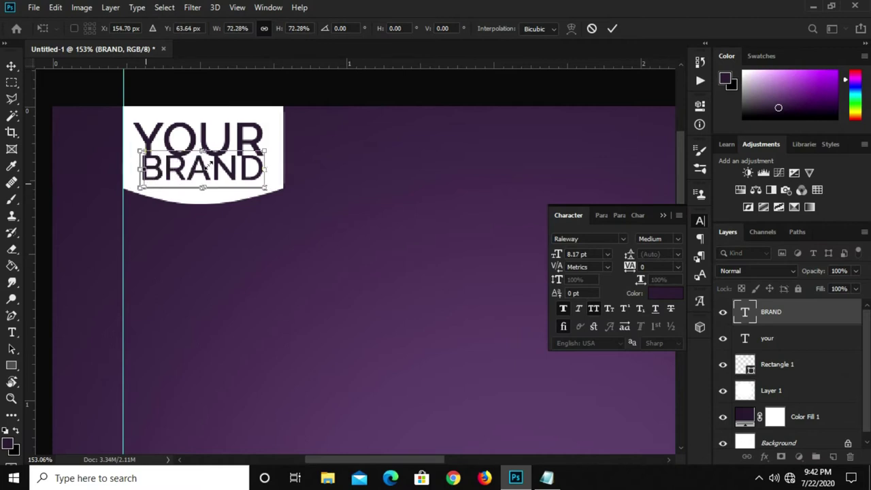
drag(207, 171, 211, 178)
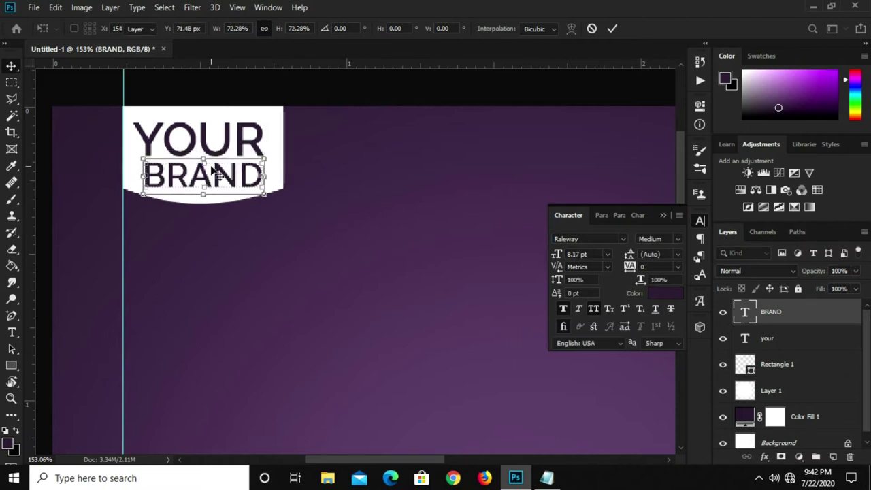
key(Return)
- Shrink YOUR a little more so both lines fit inside the banner
ctrl+click(141, 156)
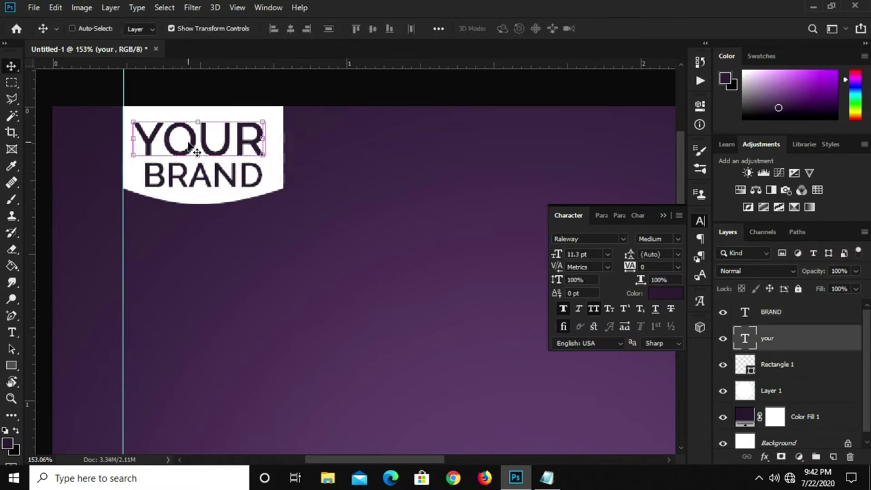
key(ctrl+t)
drag(135, 111, 139, 116)
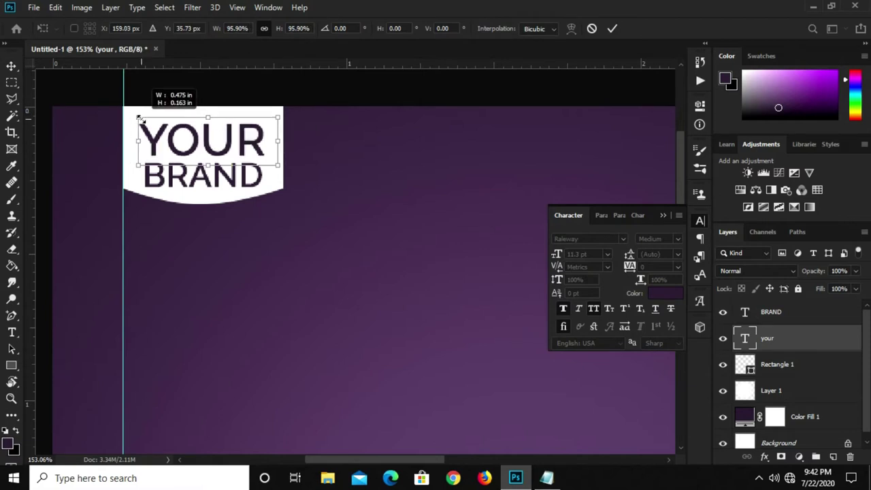
drag(278, 117, 259, 125)
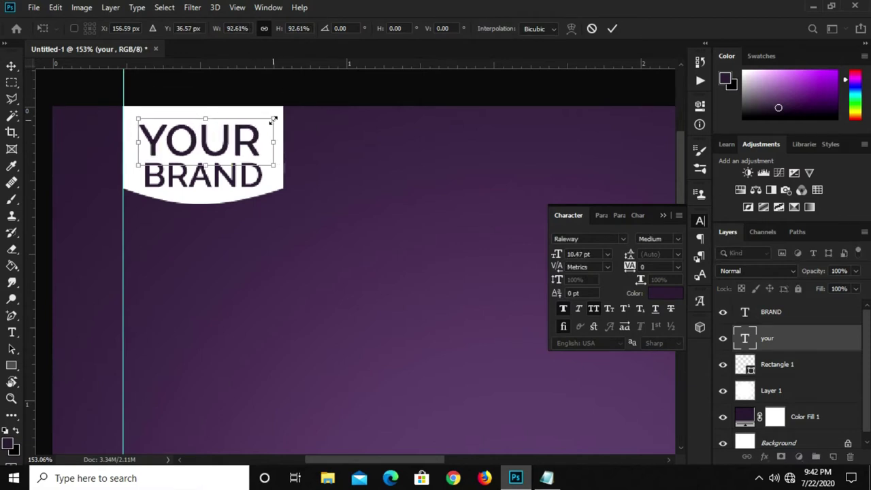
key(Return)
click(379, 195)
click(255, 181)
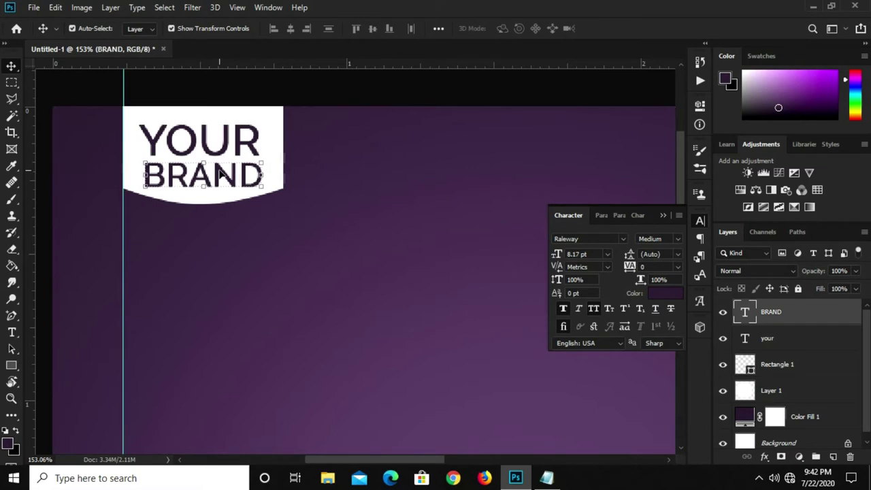
click(286, 212)
scroll(286, 212, down, 2)
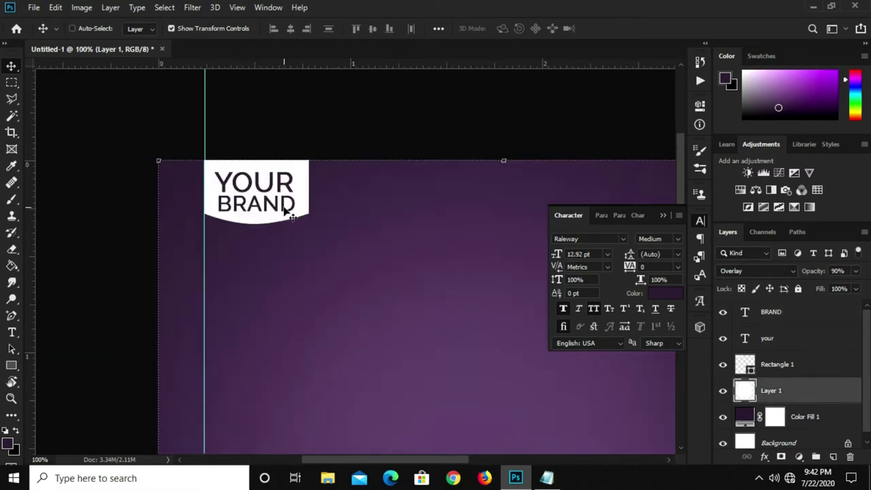
scroll(285, 211, down, 2)
- Add a new text line reading MODERN left of the canvas centre
click(192, 219)
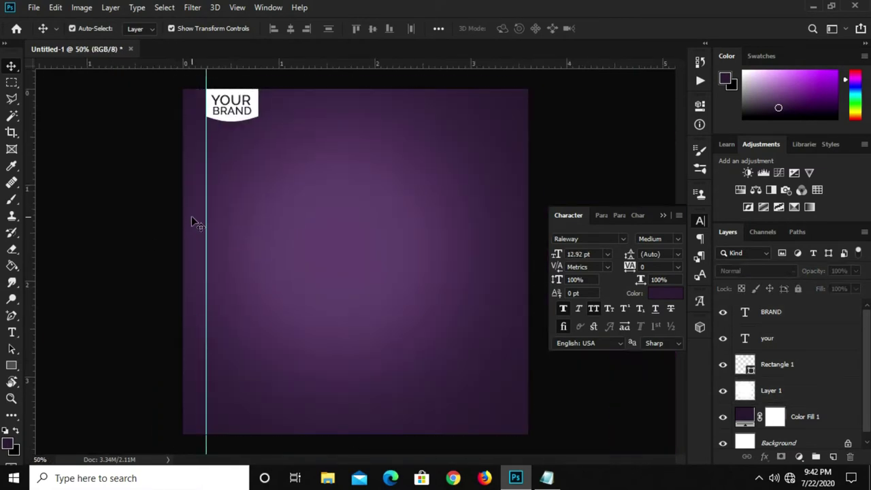
click(11, 332)
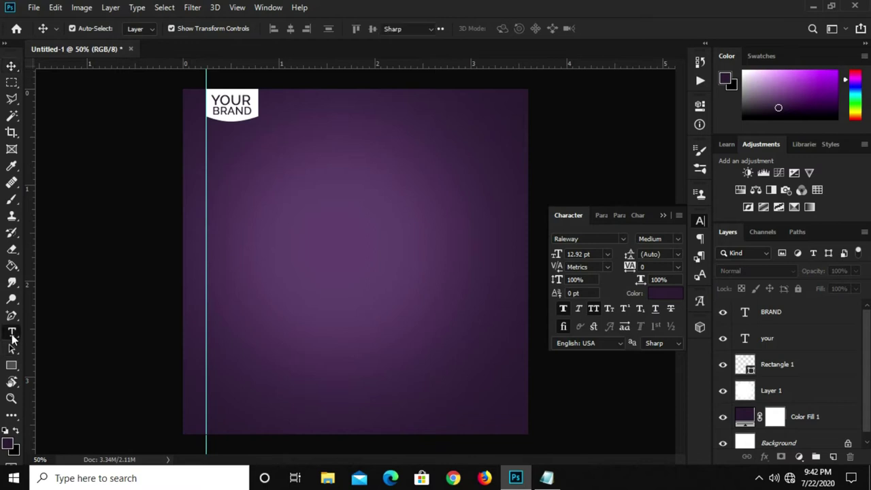
click(225, 200)
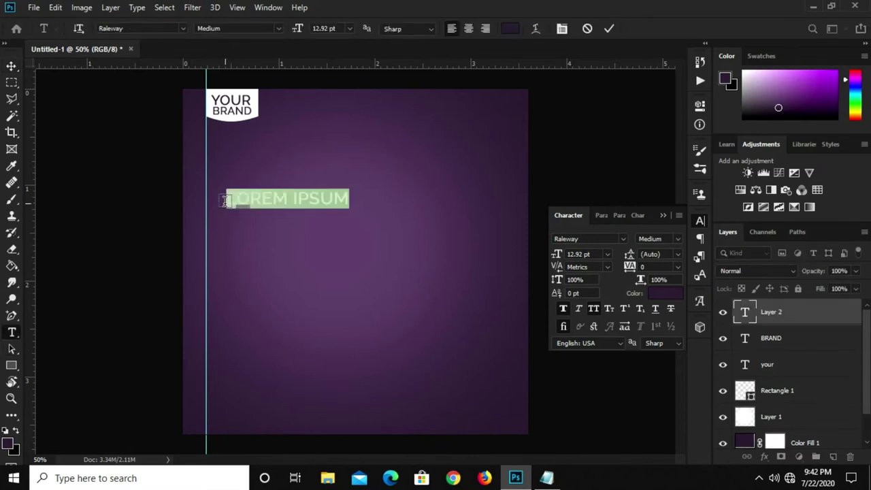
text(MORDE)
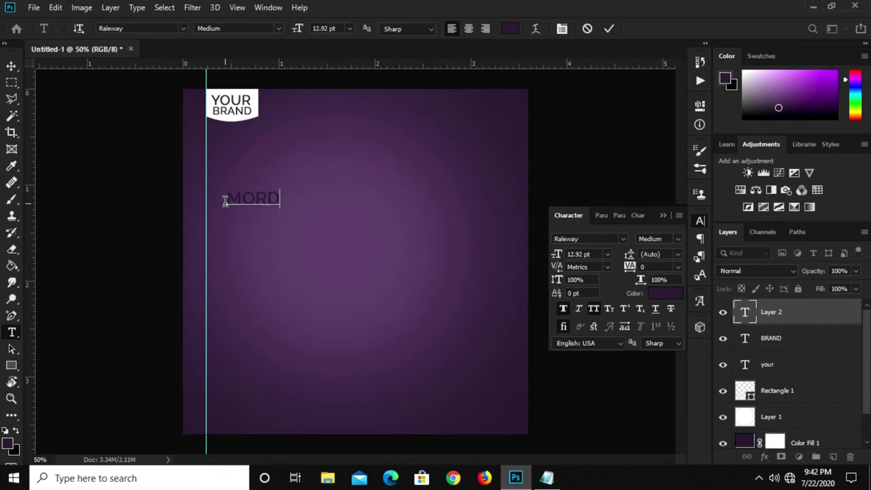
key(BackSpace)
key(BackSpace)
key(BackSpace)
text(DERN)
- Make the text white (ffffff), turn off All Caps, and set it to 17 pt
click(609, 29)
click(510, 29)
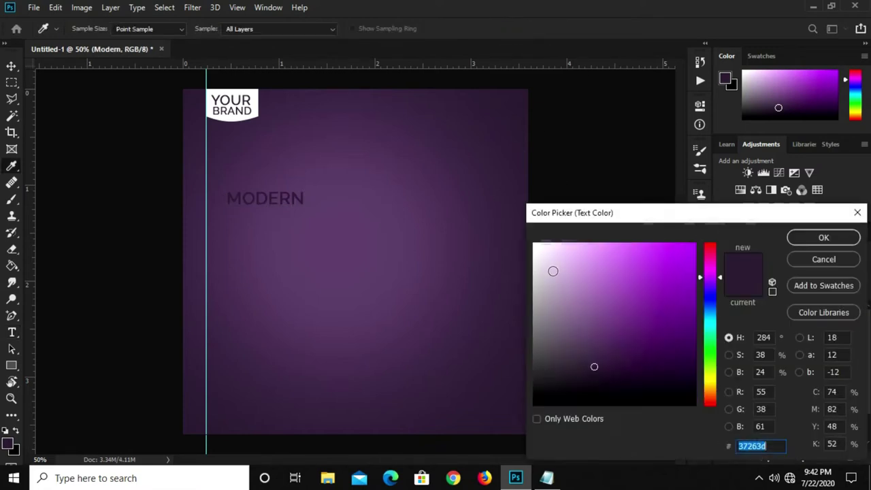
text(ffffff)
click(799, 242)
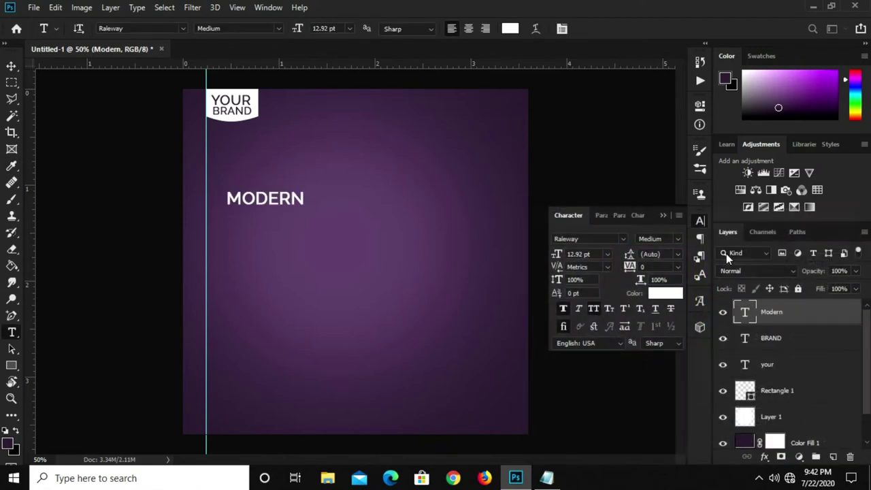
click(593, 309)
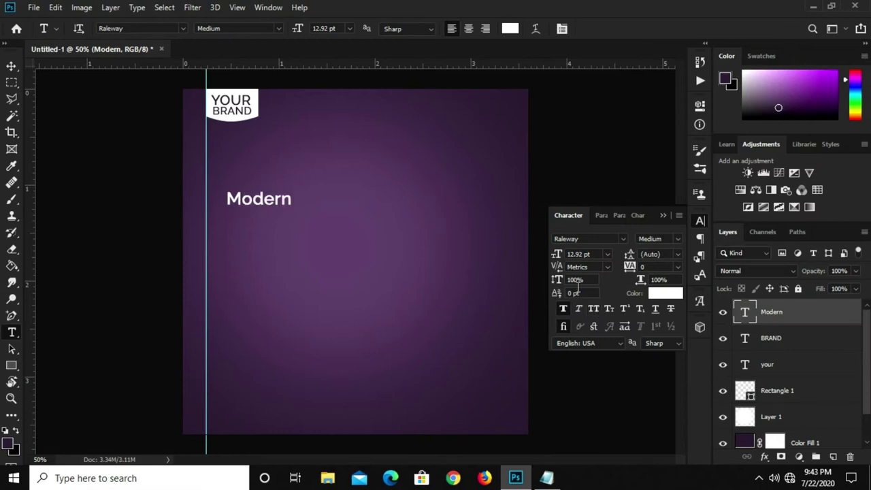
click(595, 253)
text(1)
key(Return)
click(662, 215)
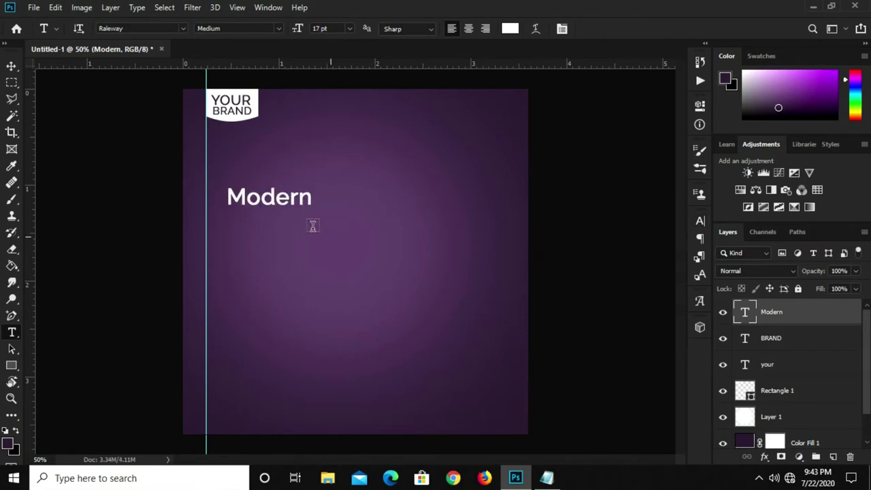
- Move Modern onto the guide and retype a copy below it as WATCHES
key(v)
mouse_move(282, 198)
mouse_down()
mouse_move(262, 202)
mouse_move(250, 219)
mouse_up()
scroll(262, 202, up, 1)
double_click(235, 217)
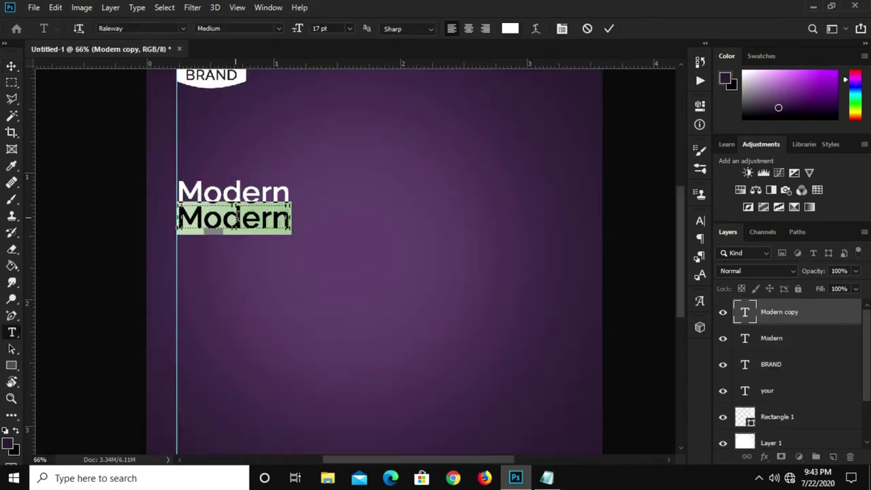
text(WATCHES)
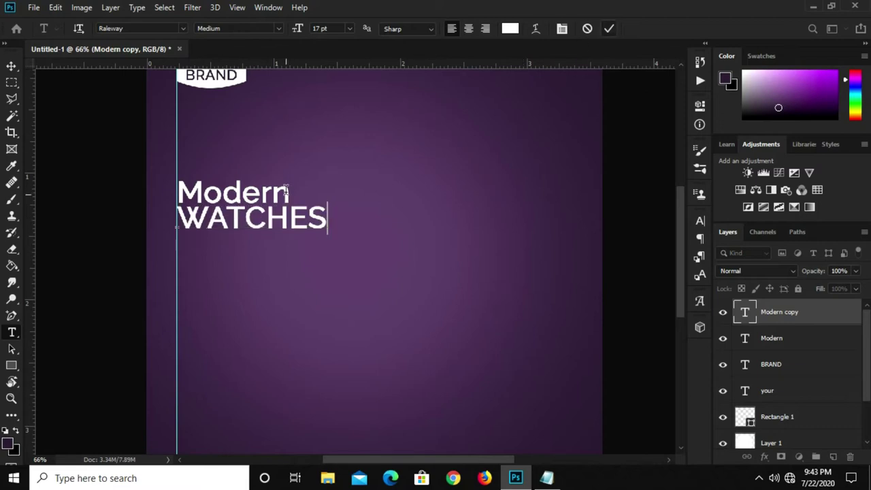
key(ctrl+Return)
- Scale WATCHES down to about three-quarter width to fit under Modern
key(v)
key(ctrl+t)
scroll(300, 214, up, 3)
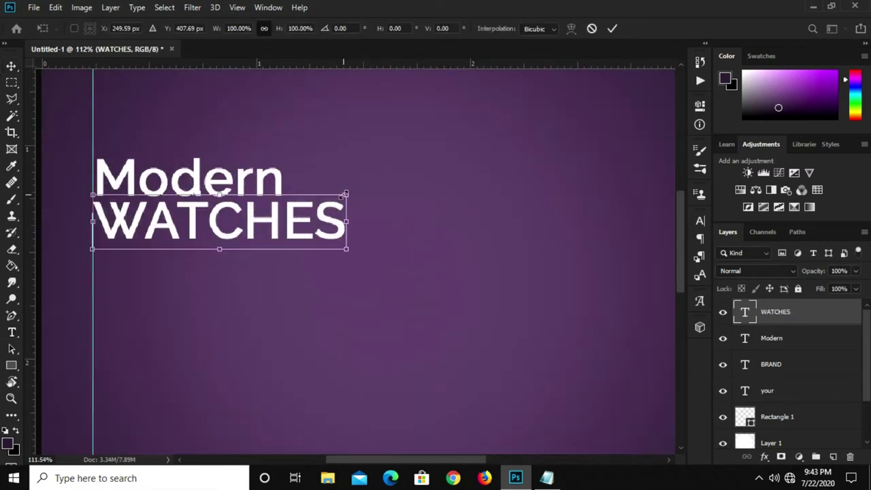
drag(344, 195, 315, 202)
drag(238, 229, 215, 228)
drag(290, 243, 283, 234)
key(Return)
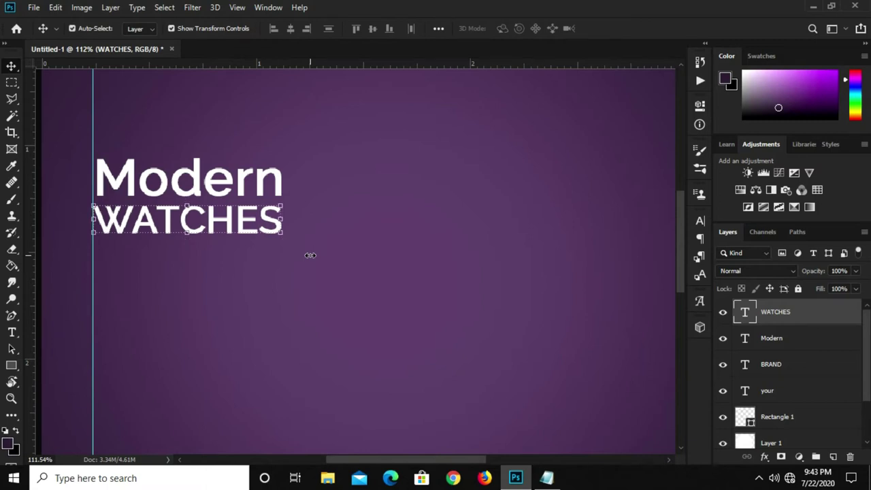
- Draw a thin 200 × 3 px white underline beneath WATCHES
click(327, 274)
click(11, 365)
right_click(11, 365)
click(53, 368)
drag(93, 245, 235, 243)
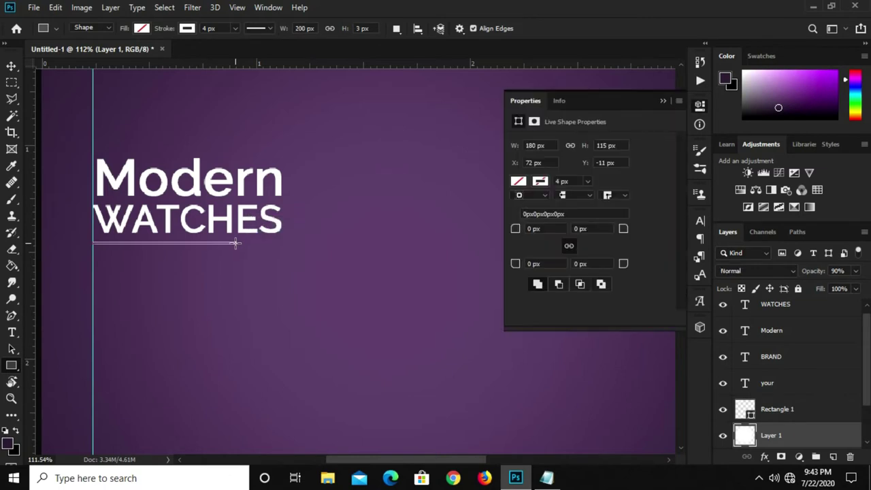
key(v)
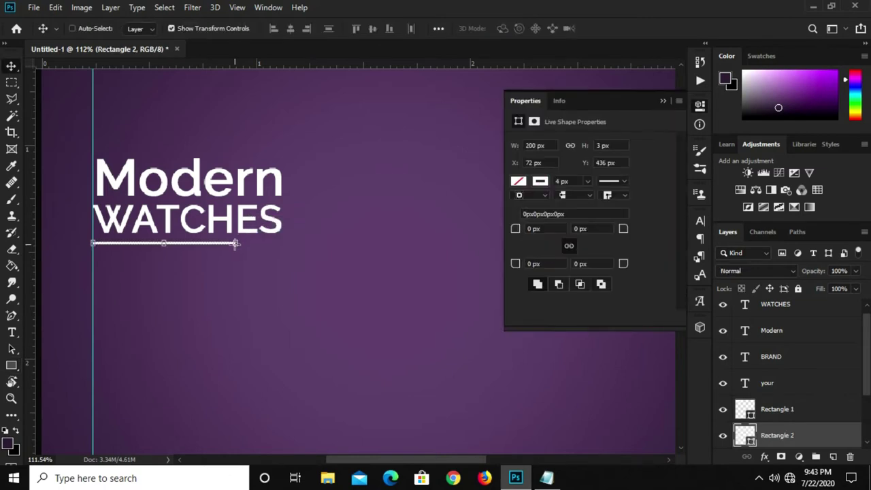
key(ctrl+minus)
key(ctrl+minus)
key(ctrl+minus)
ctrl+click(150, 260)
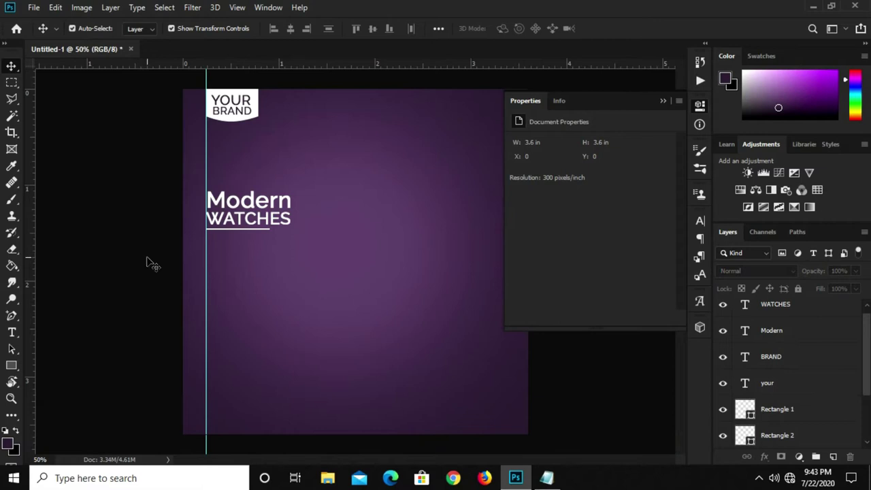
- Duplicate the Modern text below WATCHES and colour the copy fdc400
click(262, 201)
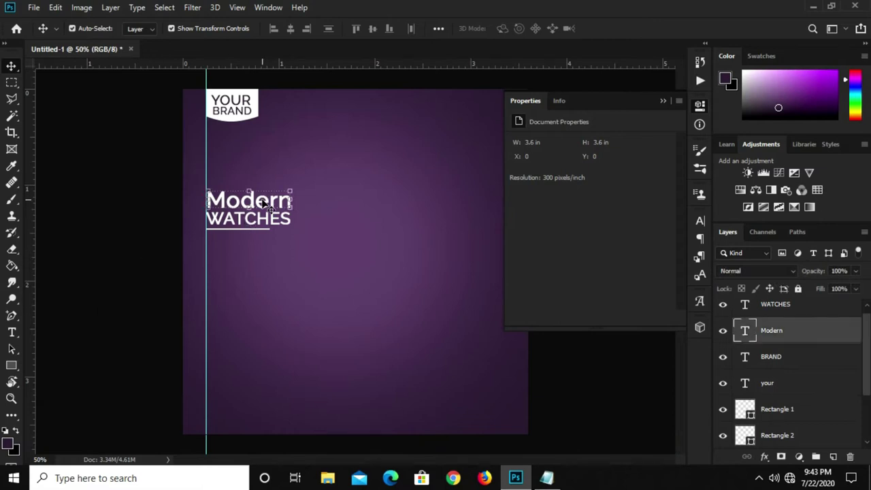
key(ctrl+plus)
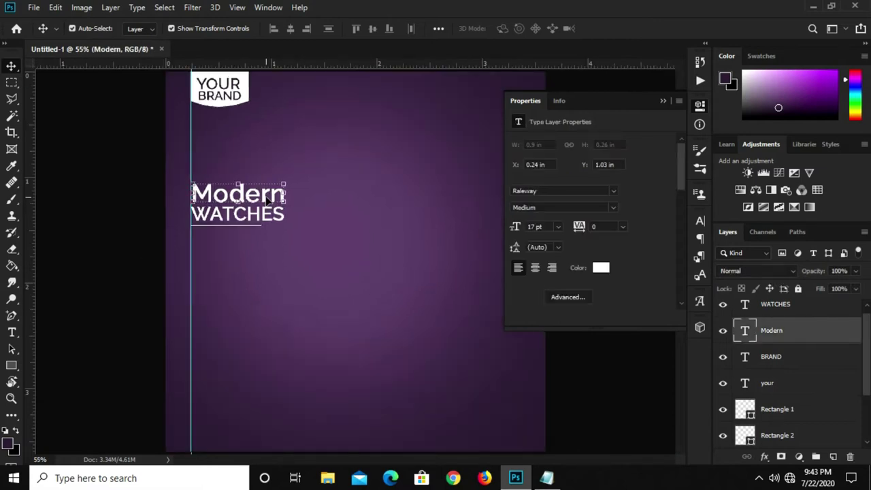
drag(271, 195, 271, 258)
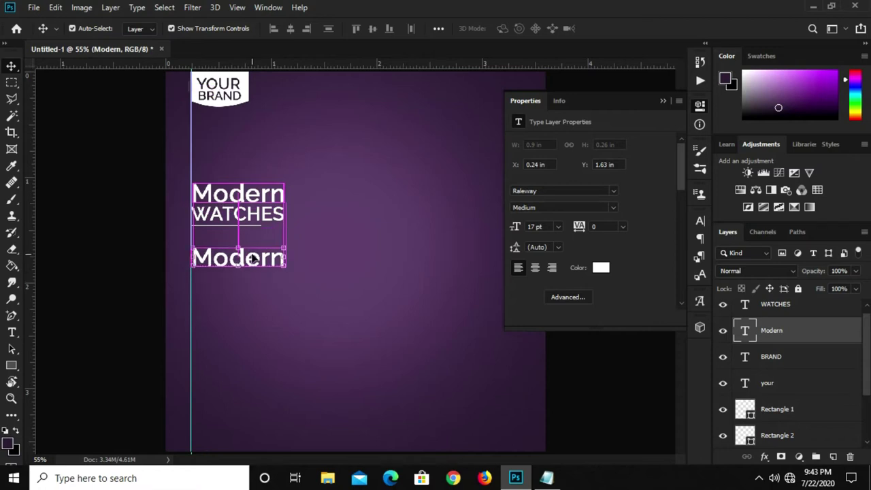
click(599, 267)
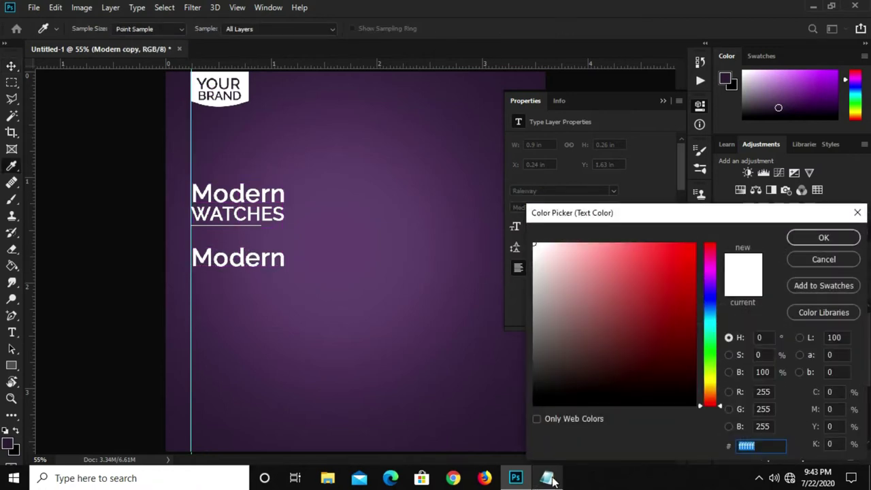
click(546, 478)
drag(331, 378, 288, 373)
right_click(290, 371)
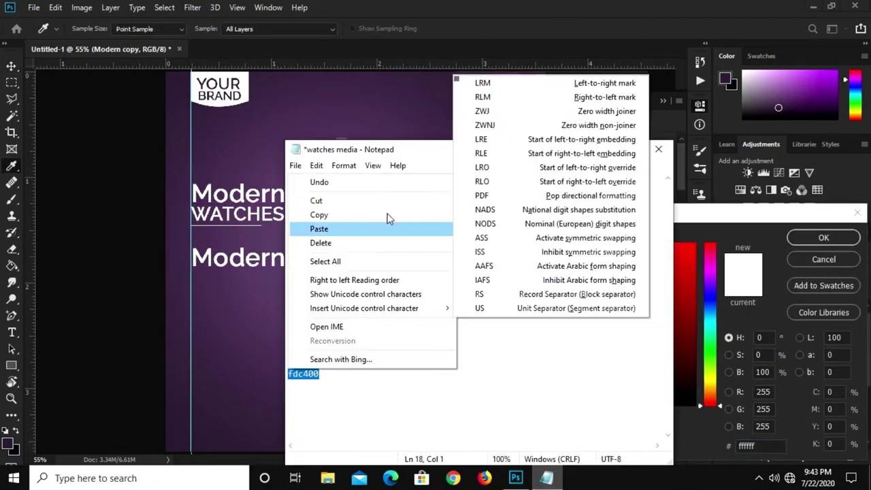
click(345, 215)
click(738, 445)
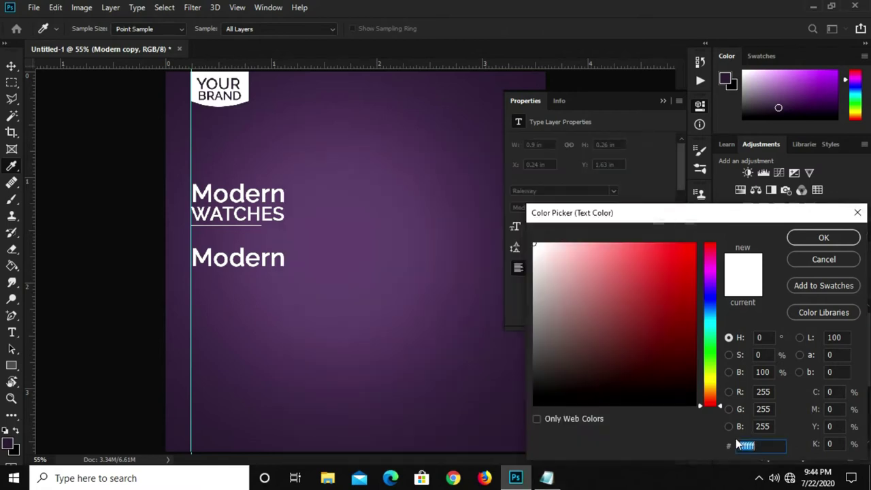
key(ctrl+v)
click(820, 238)
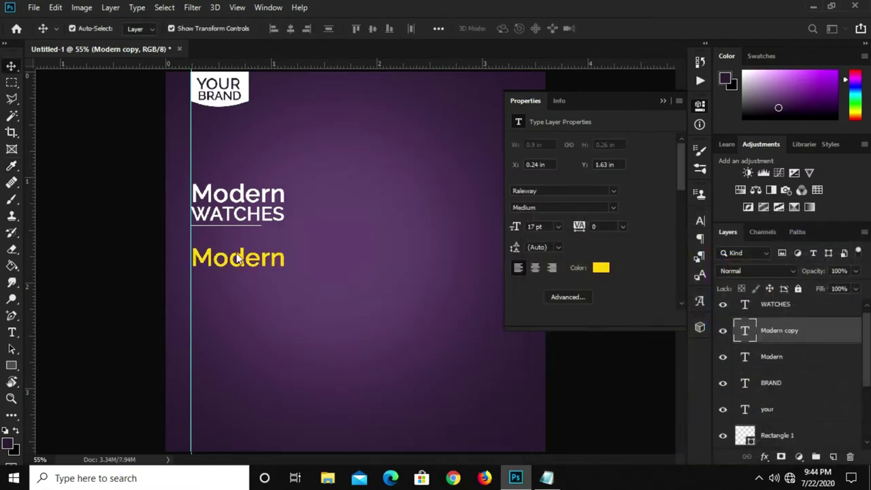
- Retype the yellow copy as SALE in the Black font weight
click(11, 332)
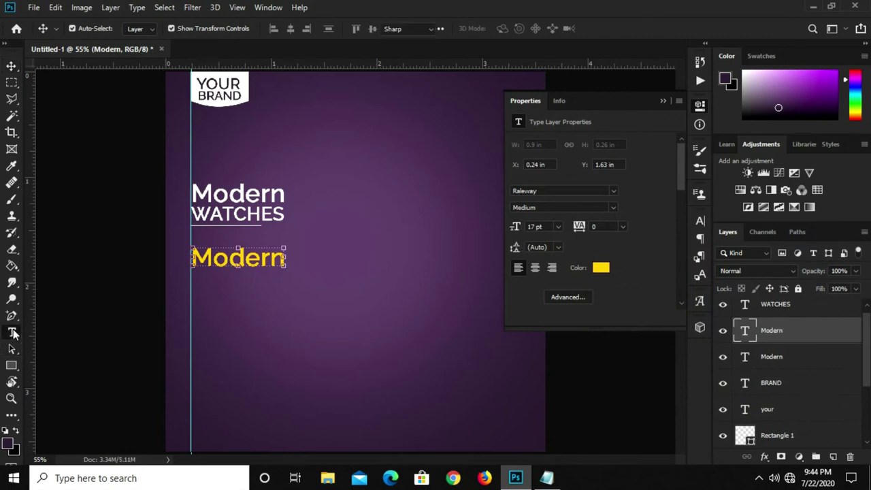
click(231, 257)
double_click(233, 257)
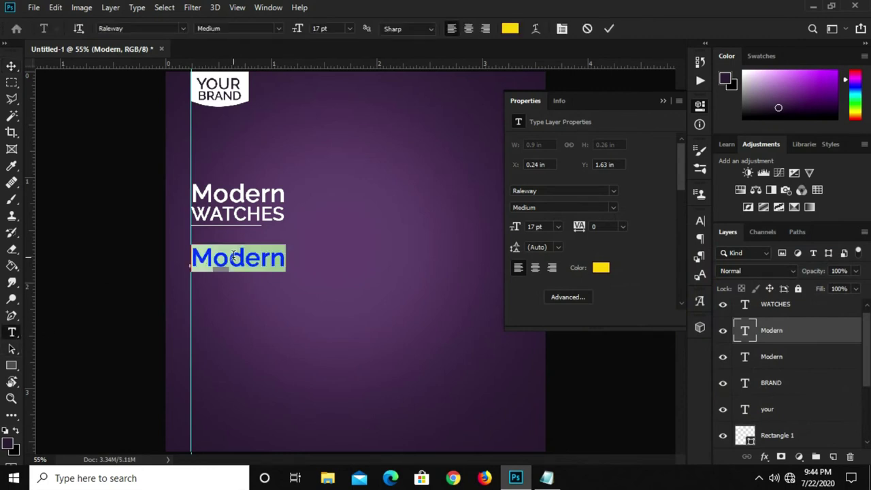
text(SALE)
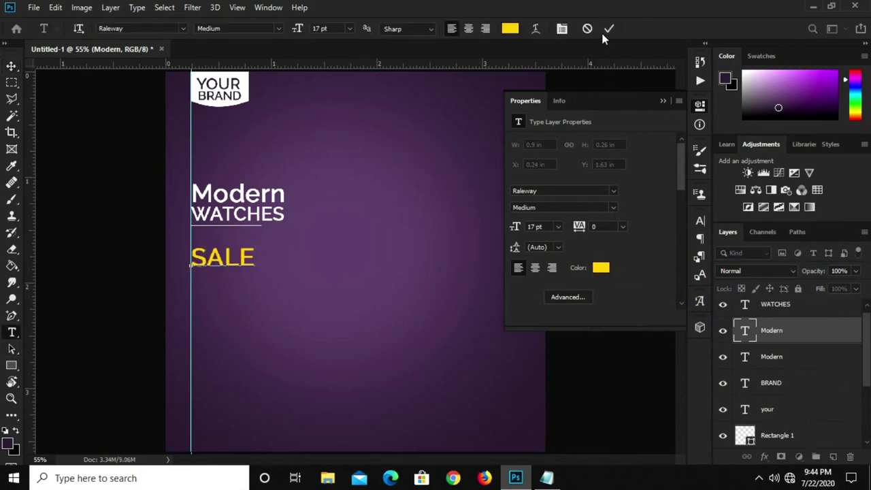
key(ctrl+Return)
click(613, 207)
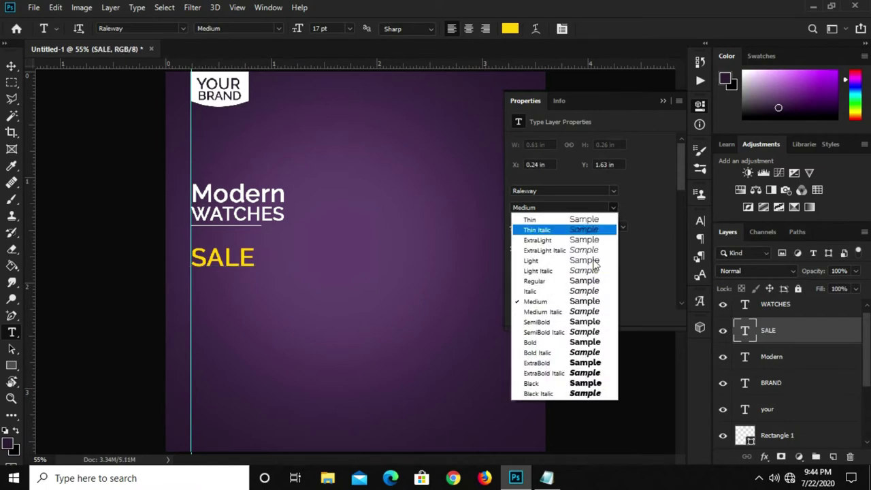
click(574, 384)
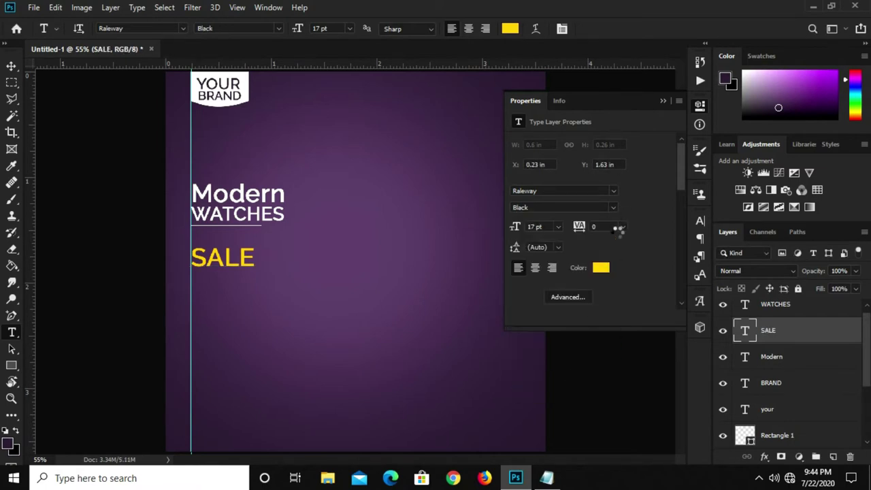
click(662, 101)
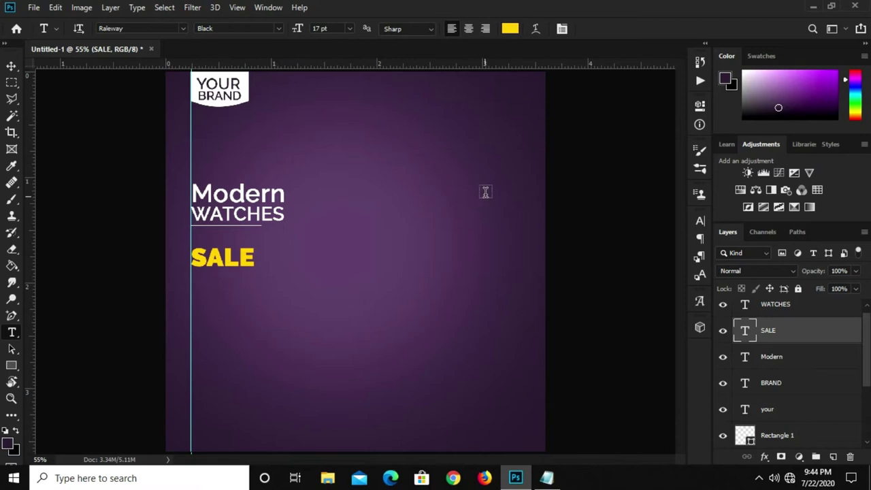
- Enlarge SALE to 34 pt and nudge it down beneath WATCHES
click(320, 29)
text(3)
key(Return)
key(v)
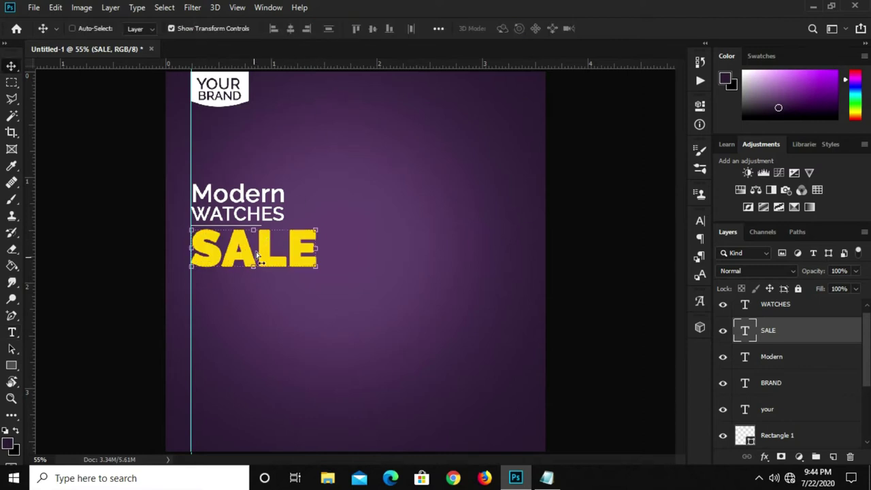
drag(261, 251, 259, 267)
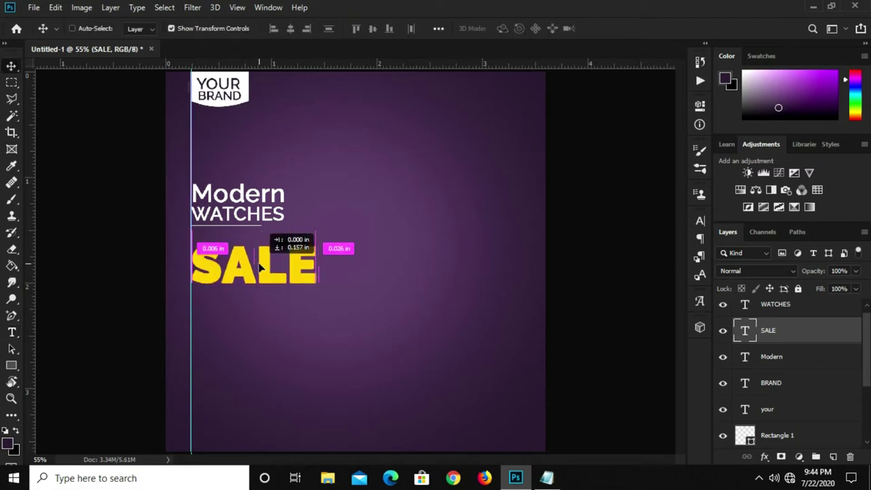
- Draw a 355 × 36 px yellow bar under SALE with no outline and 18 px rounded corners
ctrl+click(392, 278)
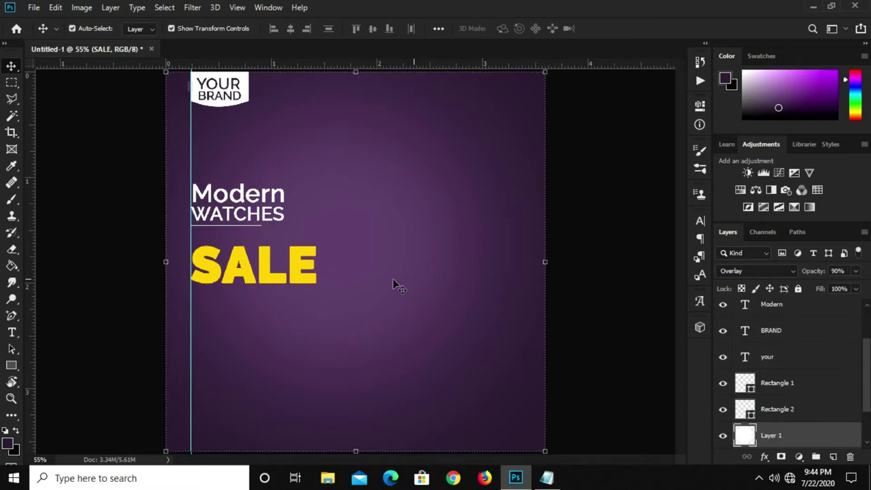
scroll(296, 220, up, 3)
click(12, 365)
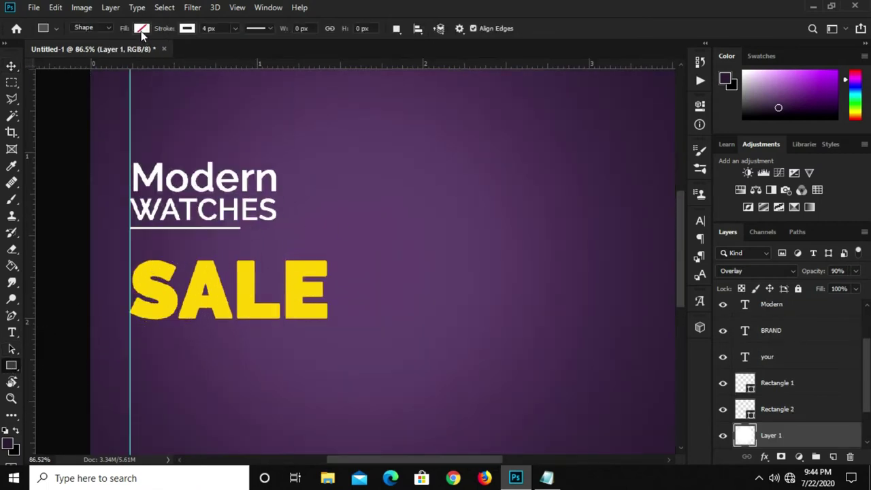
click(141, 28)
click(201, 53)
click(199, 294)
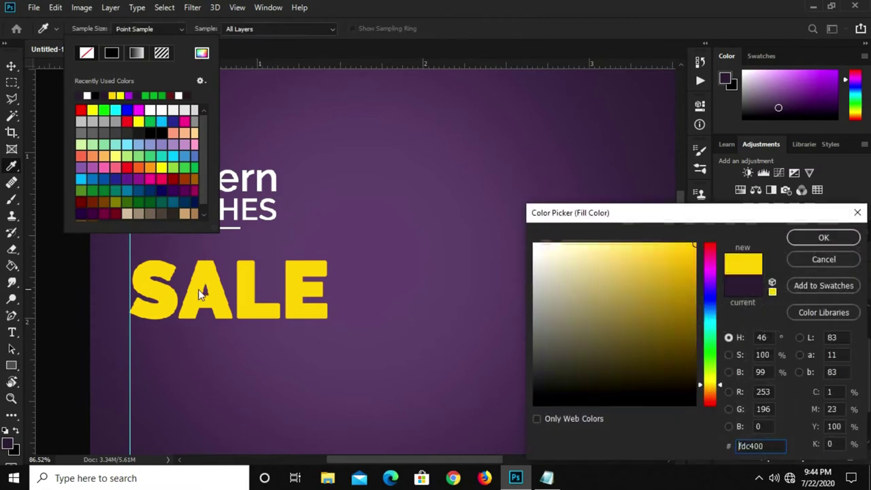
click(800, 238)
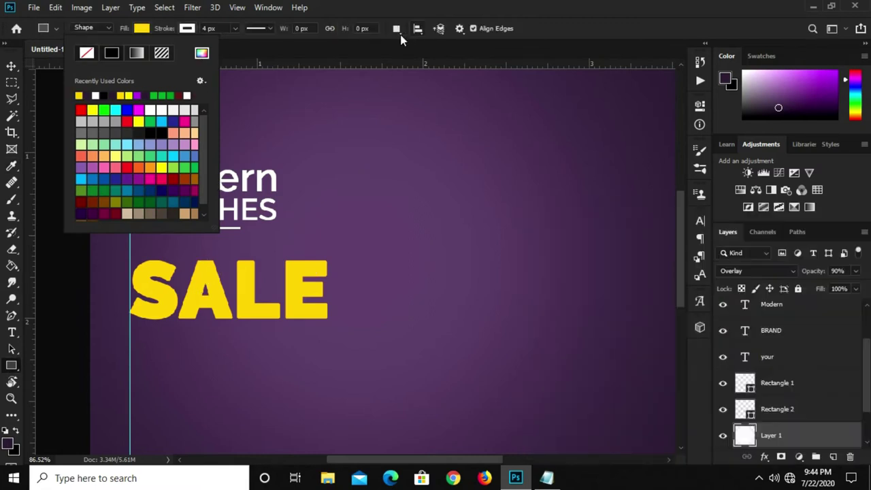
click(86, 53)
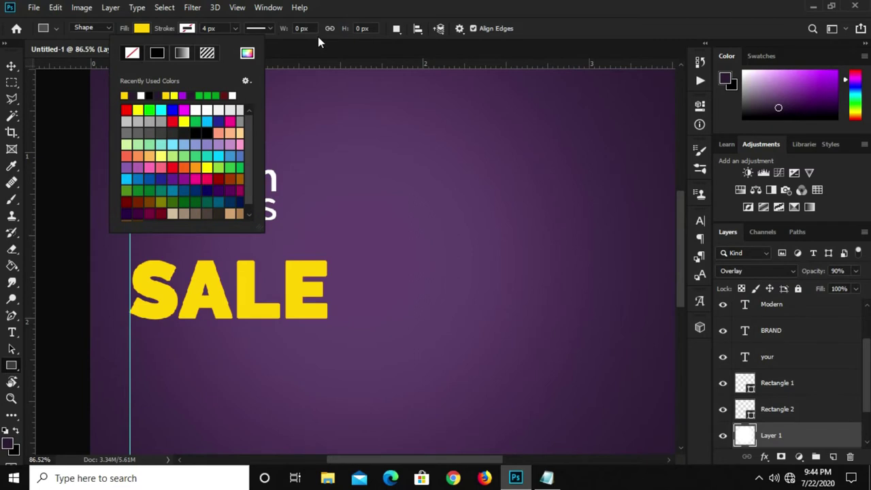
drag(129, 326, 327, 345)
drag(626, 230, 661, 238)
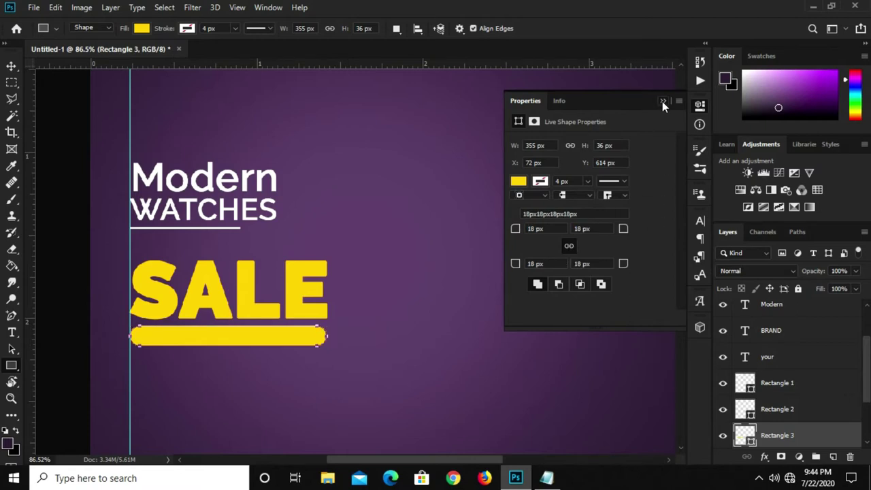
click(662, 101)
- Copy 'new arrivals' from the watches media notes and hide the notes again
key(v)
click(546, 478)
click(420, 349)
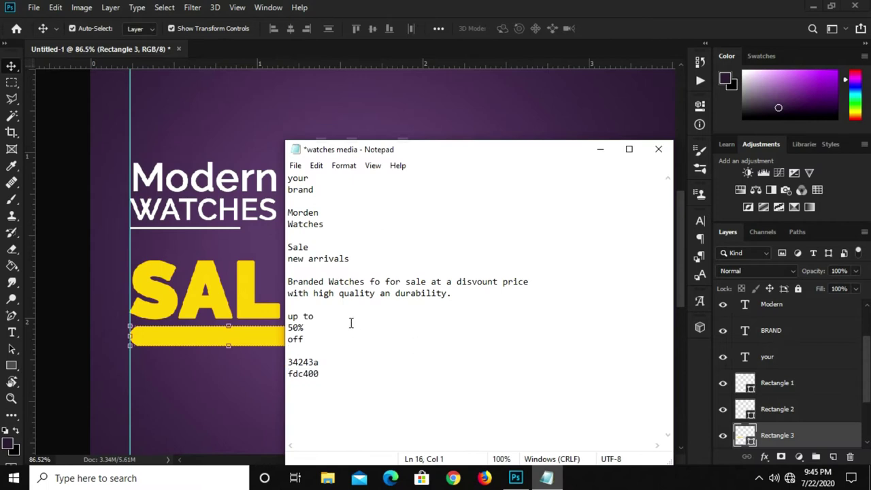
drag(349, 259, 288, 258)
right_click(289, 257)
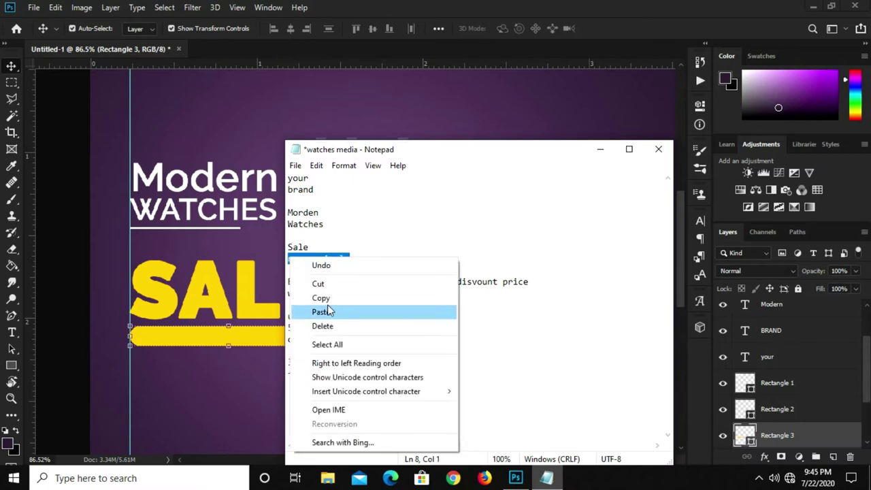
click(330, 300)
click(600, 150)
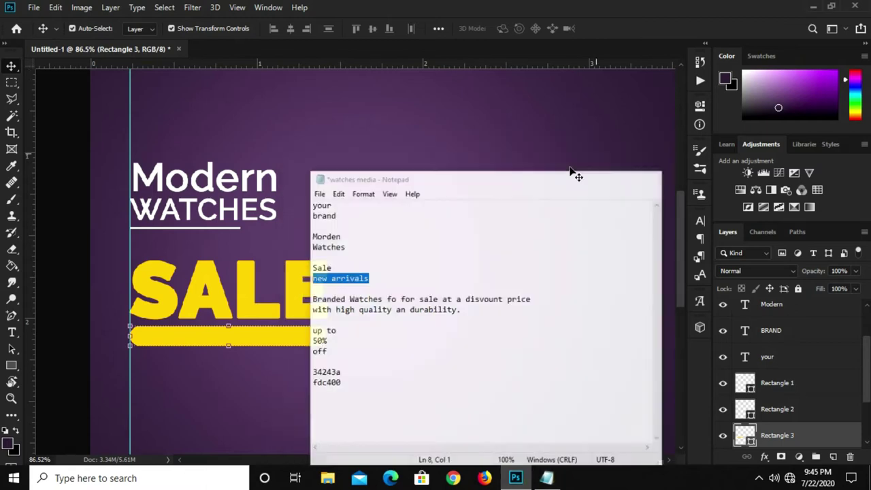
click(252, 212)
- Duplicate WATCHES below SALE, retype it as 'new arrivals' and set All Caps
drag(233, 213, 347, 382)
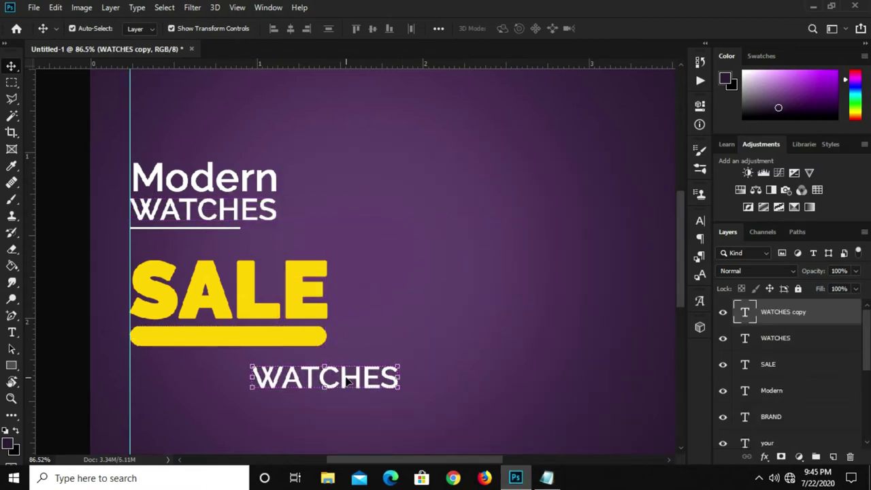
click(11, 332)
click(317, 376)
double_click(313, 376)
text(new arrivals)
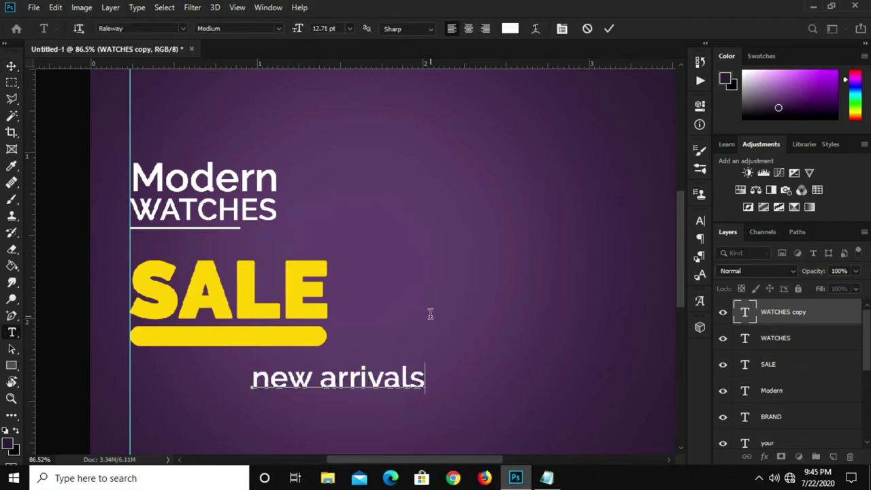
key(ctrl+Return)
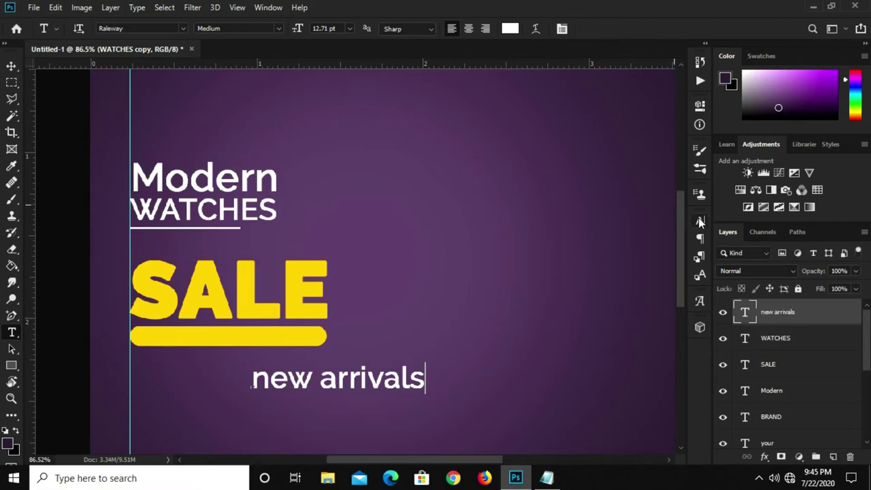
click(700, 220)
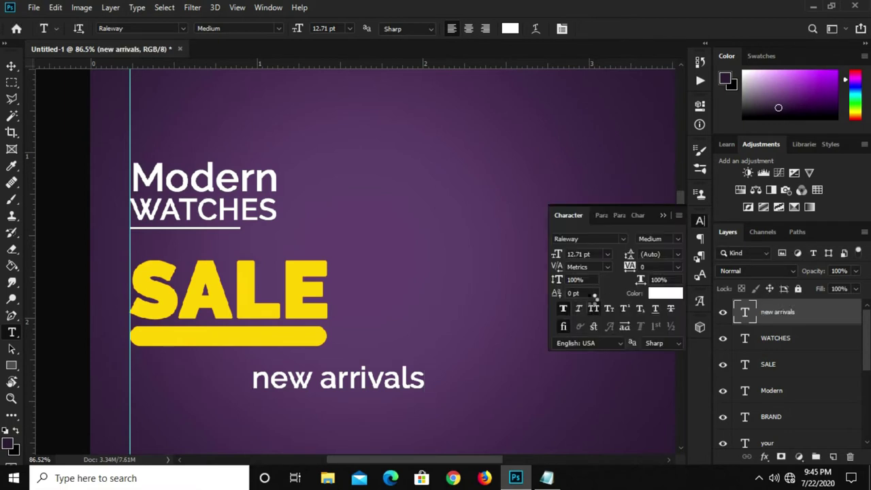
click(594, 308)
click(664, 217)
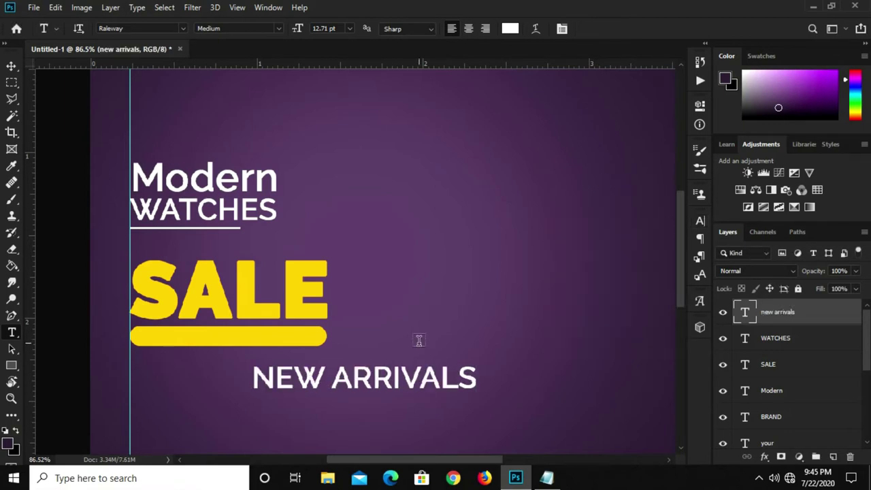
- Colour the NEW ARRIVALS text dark purple sampled from the background
key(v)
click(701, 221)
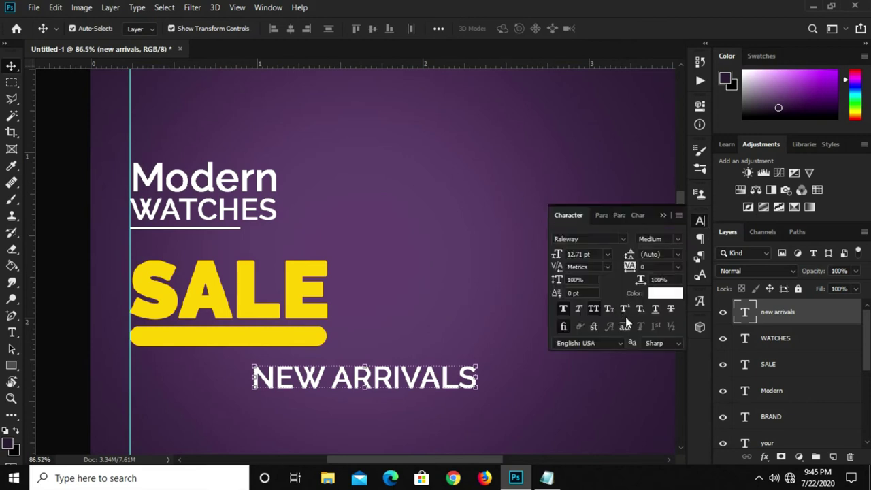
click(652, 294)
click(116, 418)
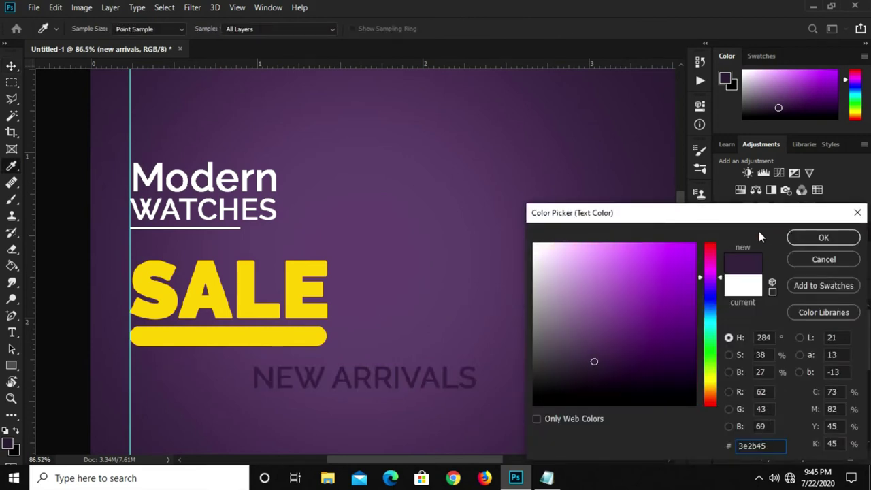
key(Return)
- Scale NEW ARRIVALS down and centre it inside the yellow bar, then view the whole poster
drag(354, 392, 285, 341)
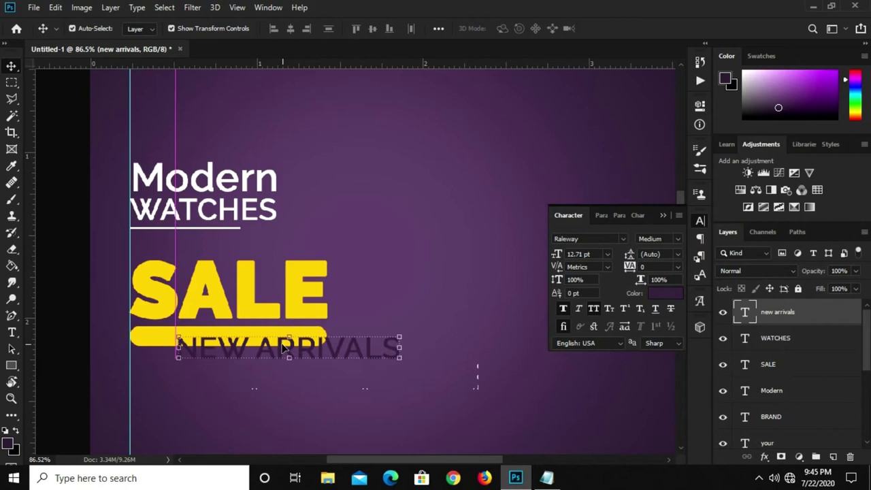
drag(177, 334, 210, 342)
mouse_move(299, 356)
mouse_down()
mouse_move(232, 330)
mouse_move(239, 339)
mouse_up()
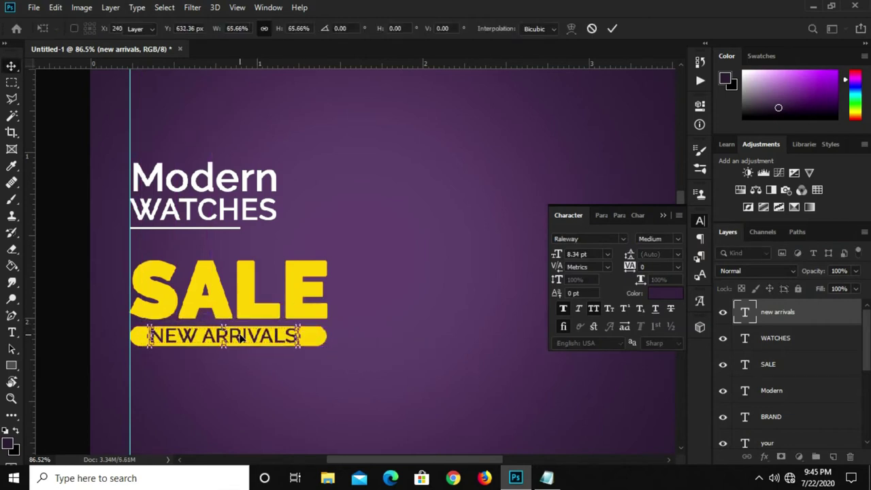
key(Return)
key(Right)
key(Right)
key(Right)
key(Right)
key(Right)
key(Right)
key(Right)
key(Right)
click(374, 347)
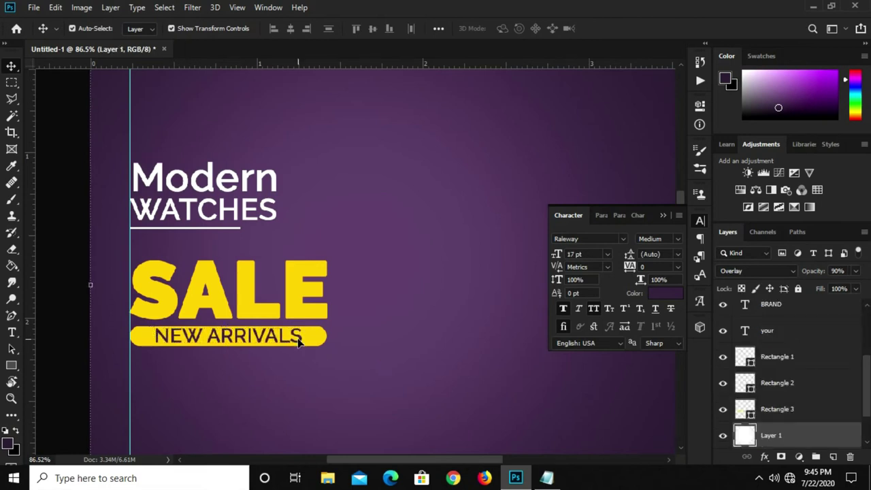
click(297, 344)
click(394, 344)
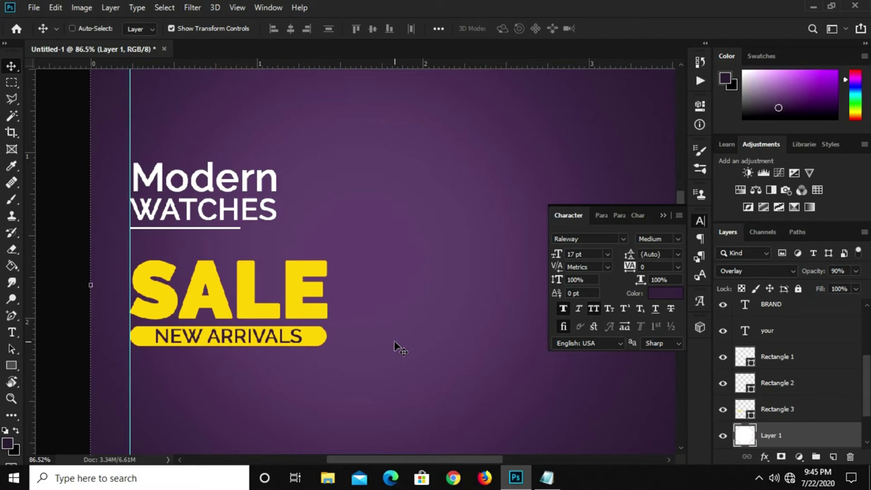
key(ctrl+minus)
key(ctrl+minus)
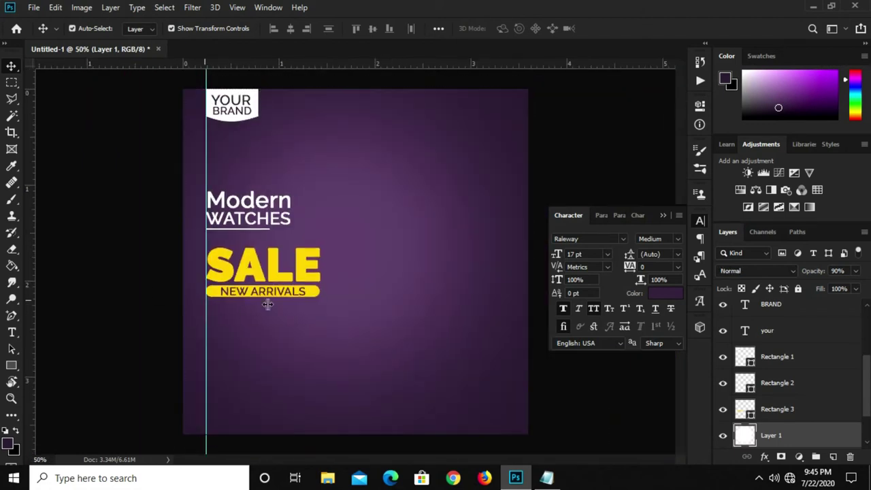
click(267, 304)
key(ctrl+0)
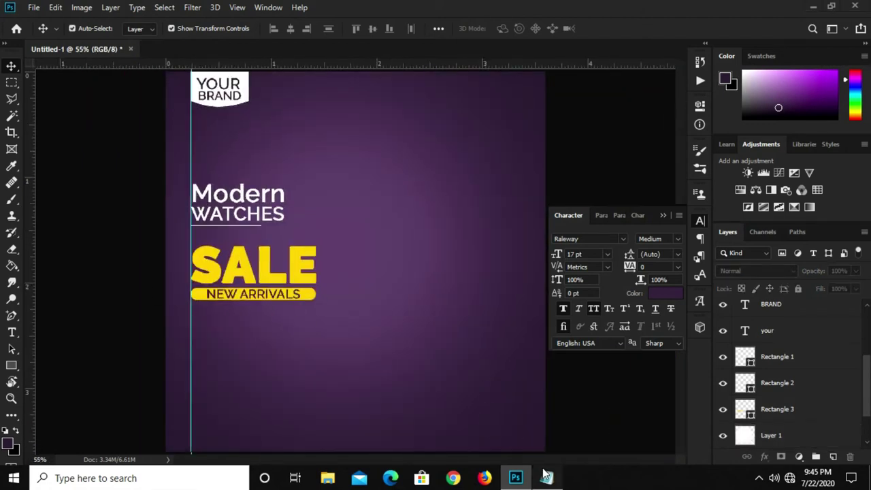
- Copy the two description lines about branded watches from the notes, then return to the poster
click(546, 476)
drag(465, 308, 293, 275)
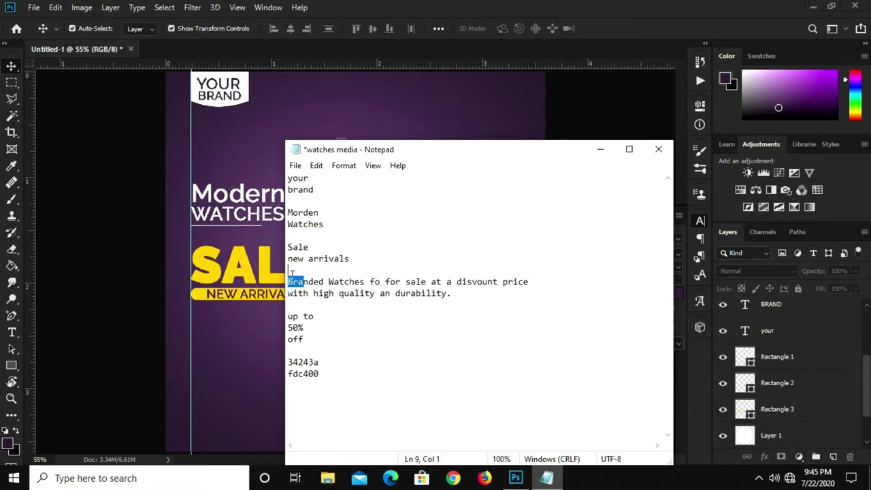
drag(451, 293, 287, 279)
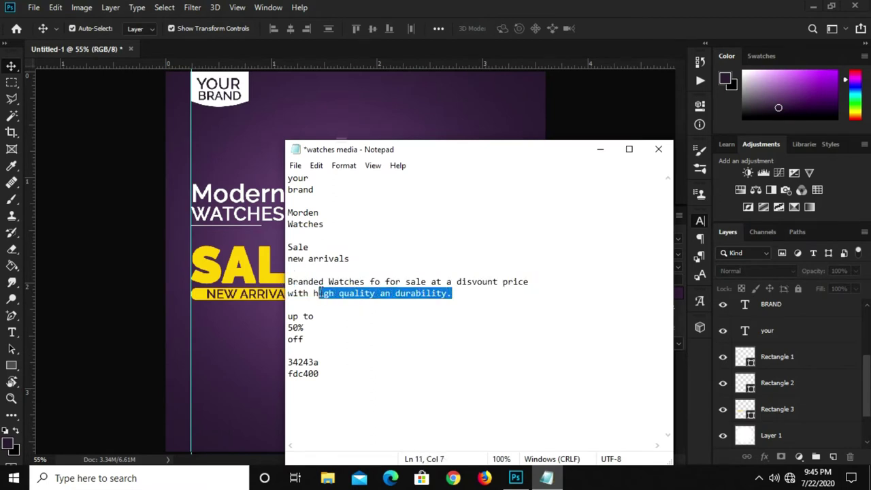
right_click(304, 280)
click(347, 128)
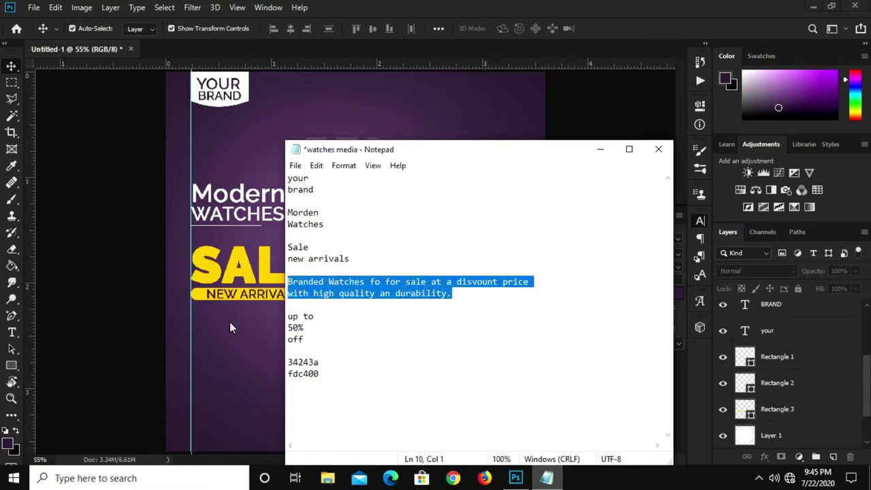
click(226, 358)
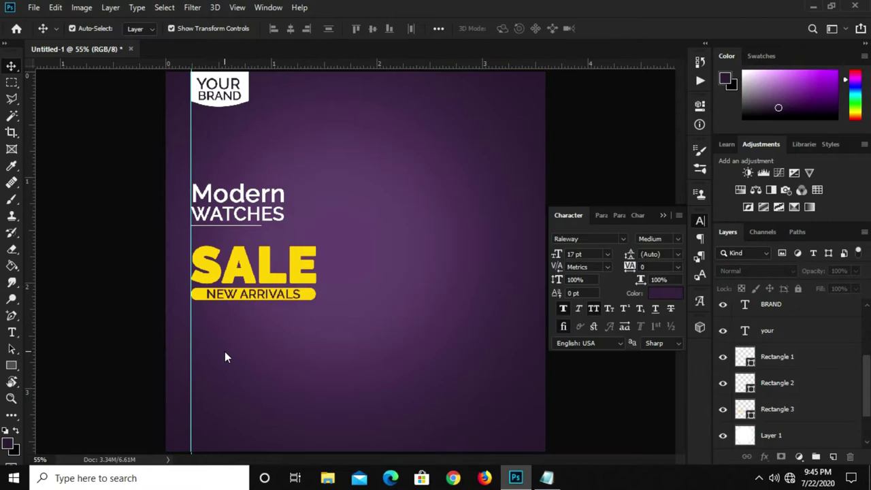
- Duplicate NEW ARRIVALS below the bar as white 6 pt text without All Caps
click(252, 302)
scroll(253, 302, up, 2)
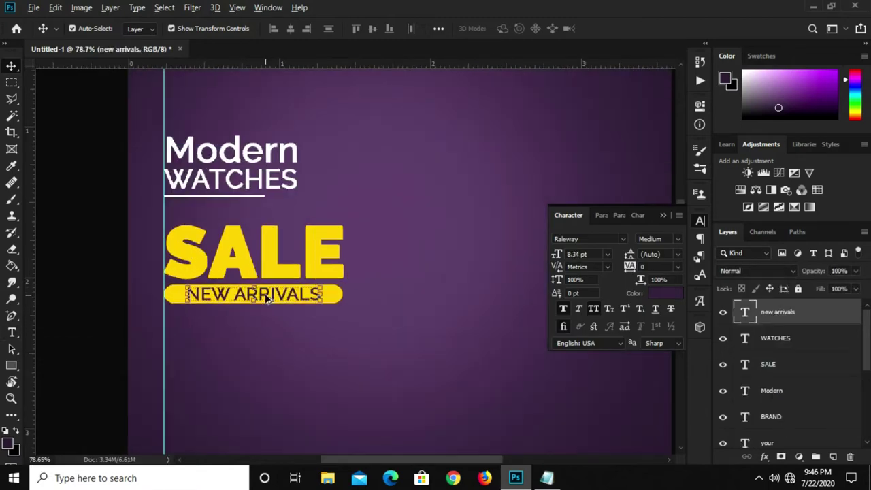
drag(270, 302, 266, 339)
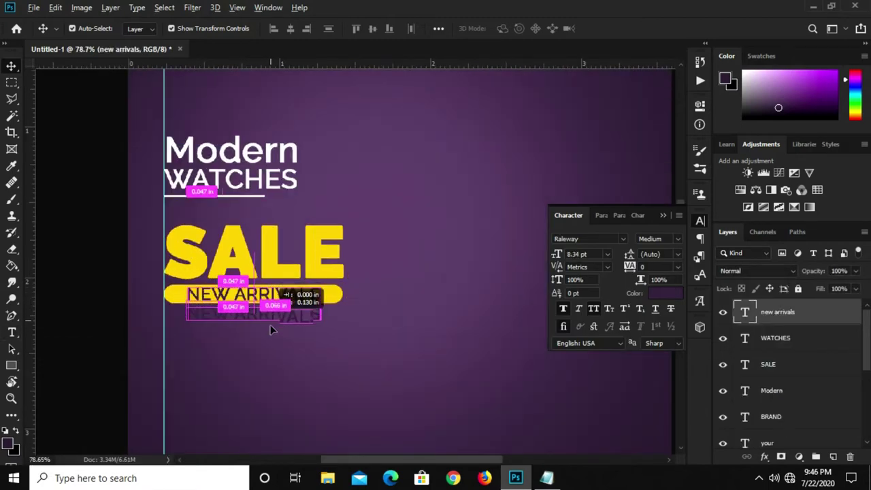
click(665, 296)
text(ffffff)
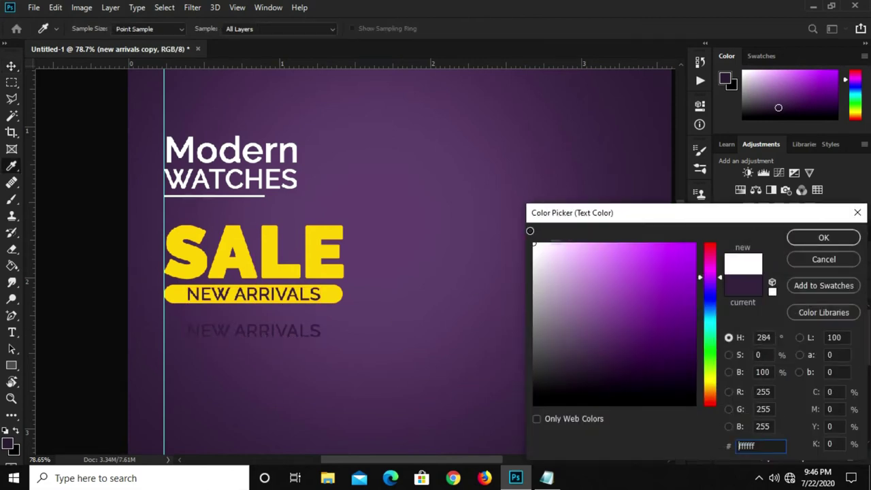
click(799, 237)
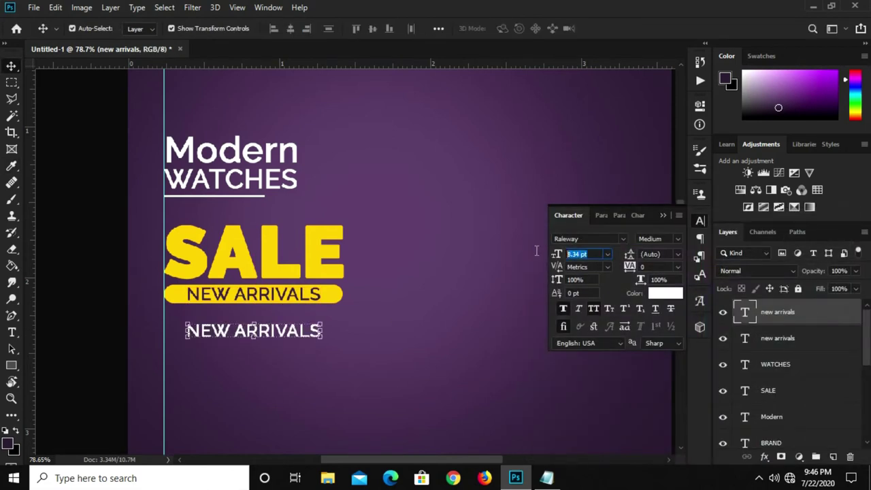
text(6)
key(Return)
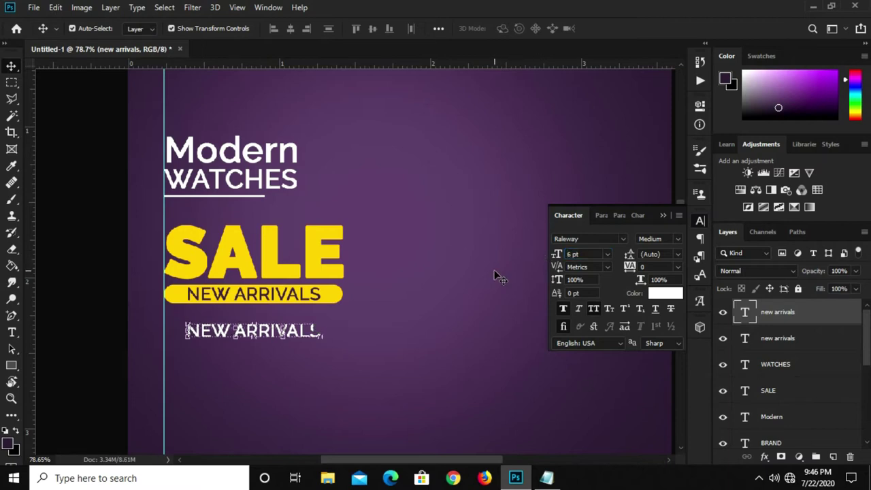
click(593, 310)
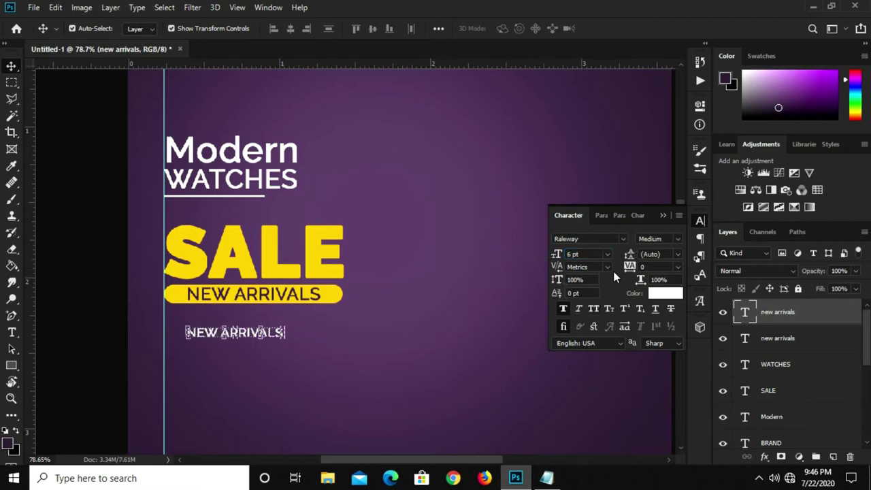
click(663, 215)
scroll(257, 319, up, 3)
- Replace the copy with the branded watches description, broken over three lines
key(t)
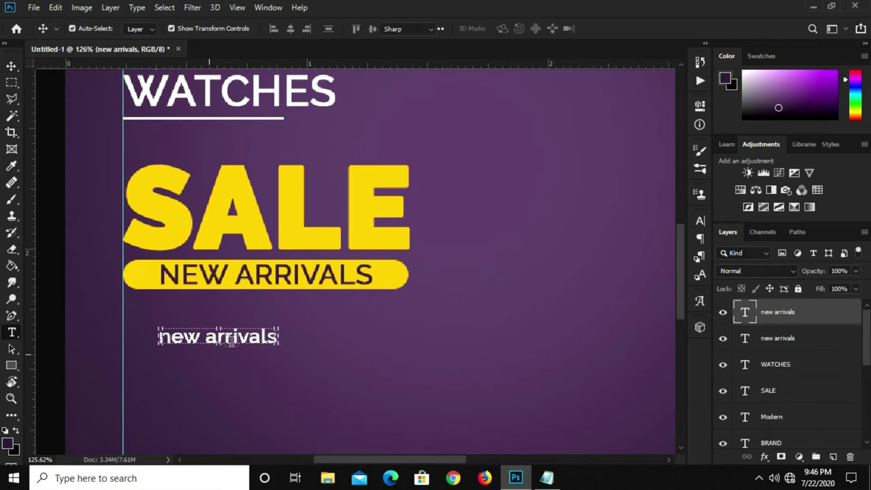
click(232, 336)
key(ctrl+a)
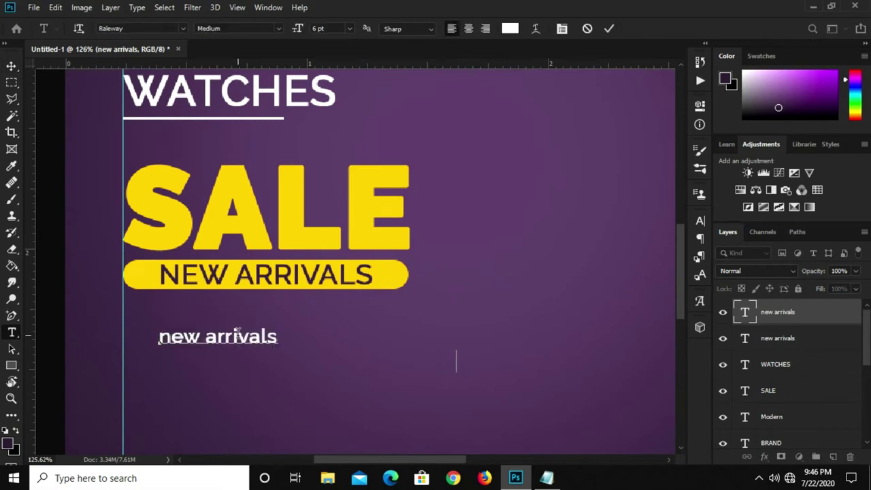
text(Branded Watches fo for sale at a disvount price with high quality an durability.)
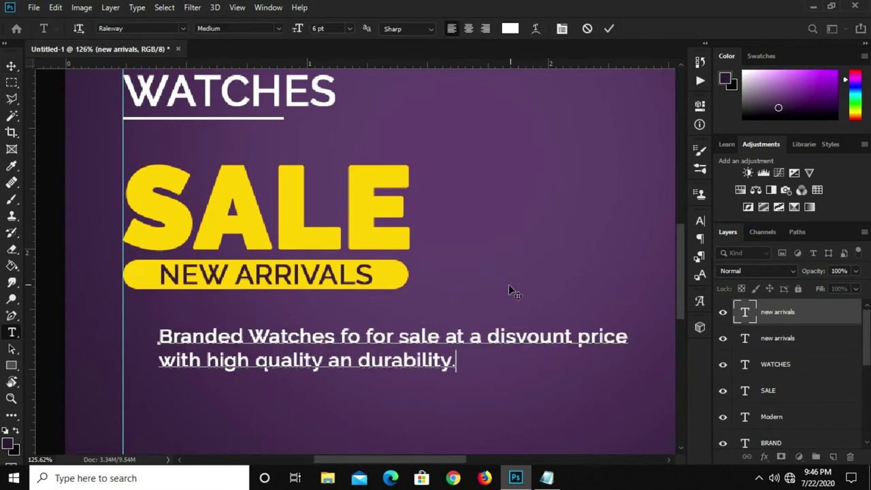
scroll(502, 298, up, 1)
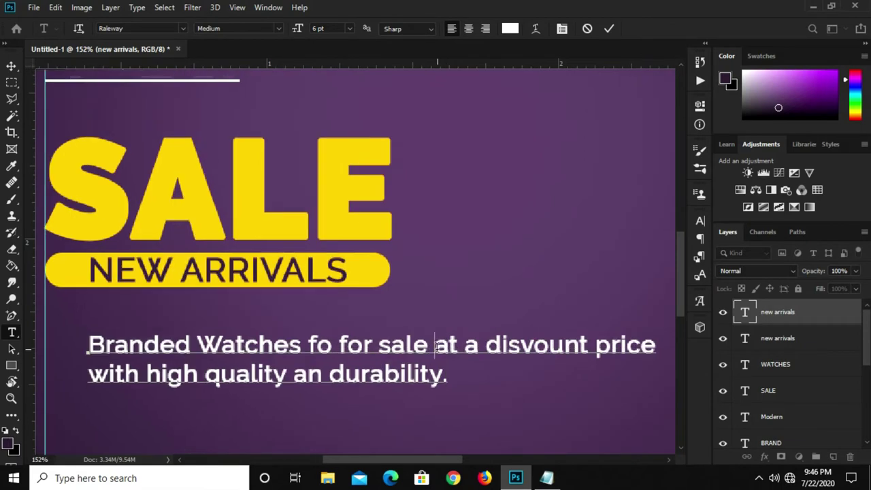
key(Return)
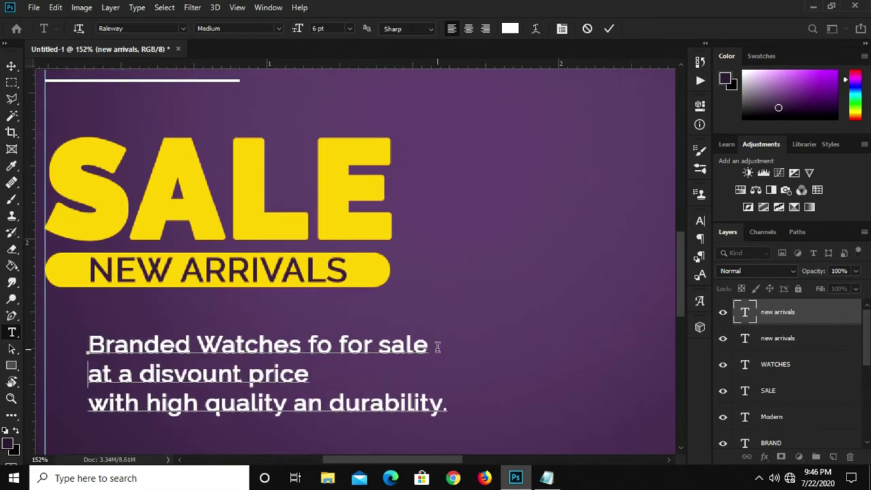
key(Delete)
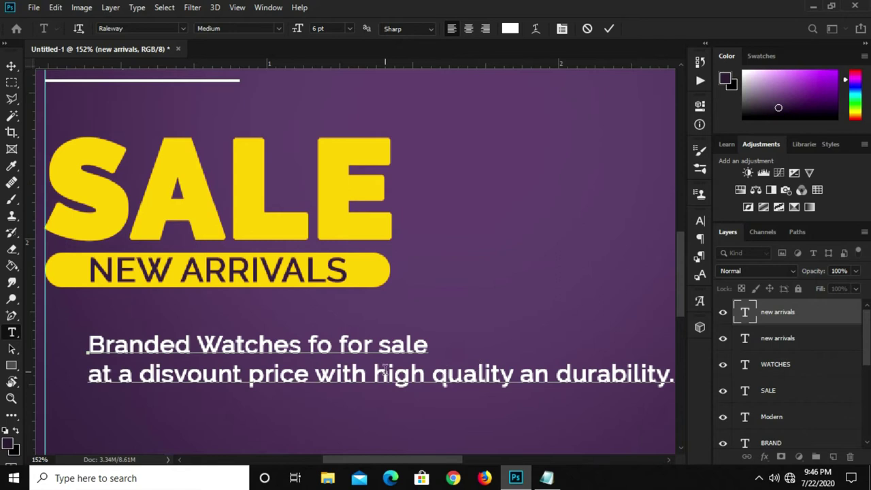
key(Return)
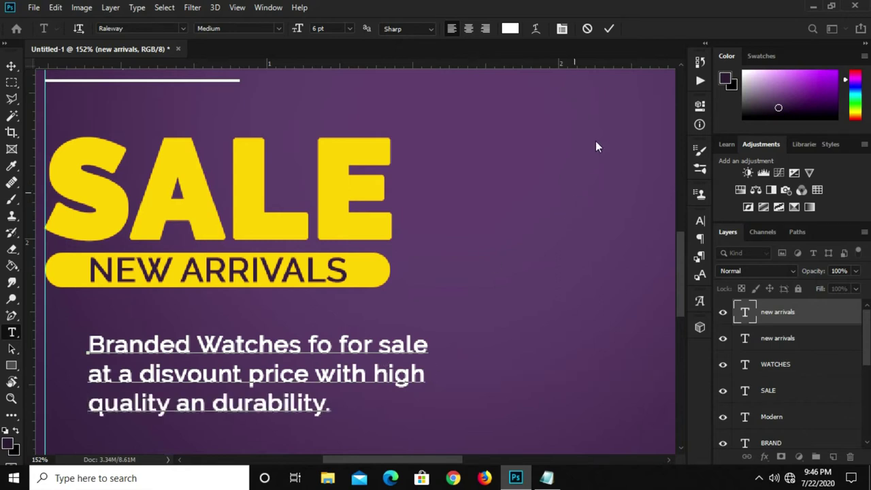
click(608, 29)
- Align the description on the guide under NEW ARRIVALS and set its leading to 6 pt
key(v)
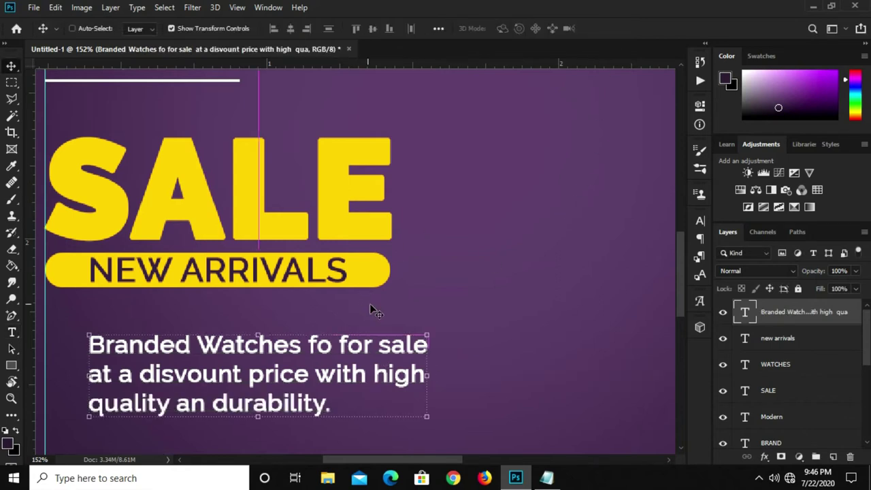
key(ctrl+minus)
key(ctrl+minus)
key(ctrl+minus)
drag(293, 333, 298, 322)
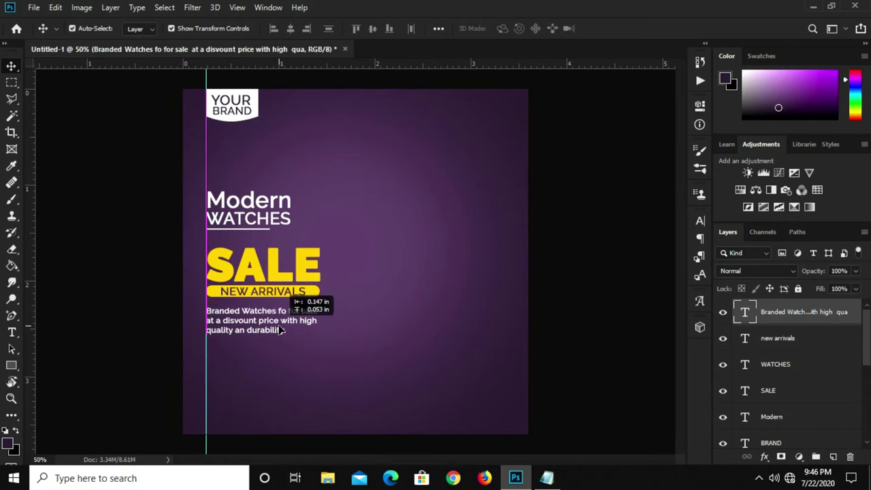
click(700, 221)
click(677, 254)
click(672, 294)
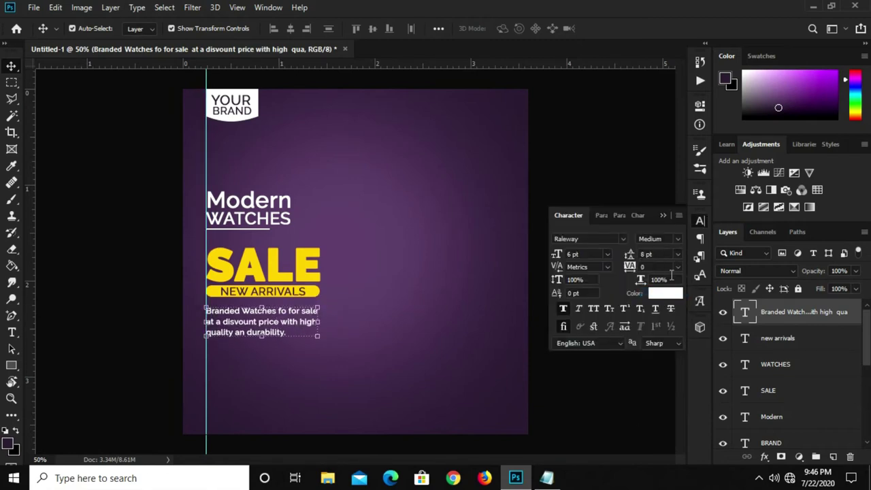
click(677, 255)
click(673, 284)
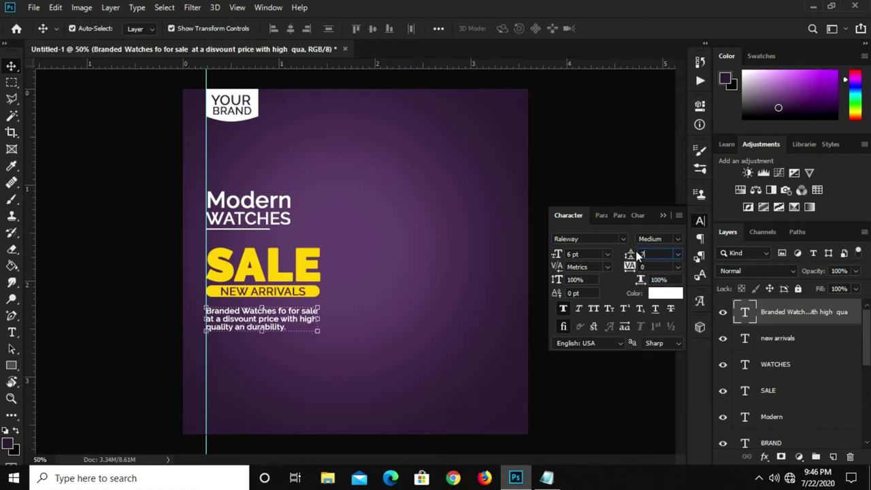
key(Return)
click(603, 286)
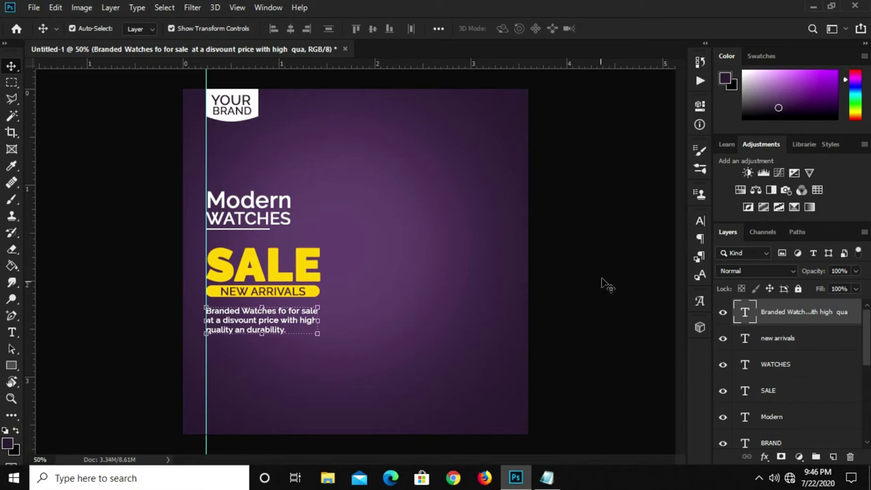
click(270, 328)
key(Up)
key(Up)
key(Up)
key(Up)
key(Up)
key(Up)
key(Up)
key(Up)
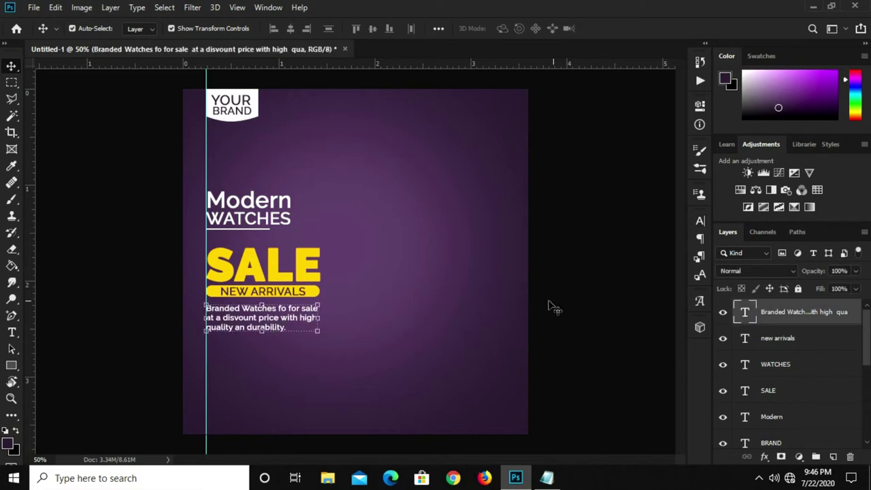
click(603, 320)
- Draw an unfilled rectangle with a white 4 px outline below the description
scroll(297, 291, up, 1)
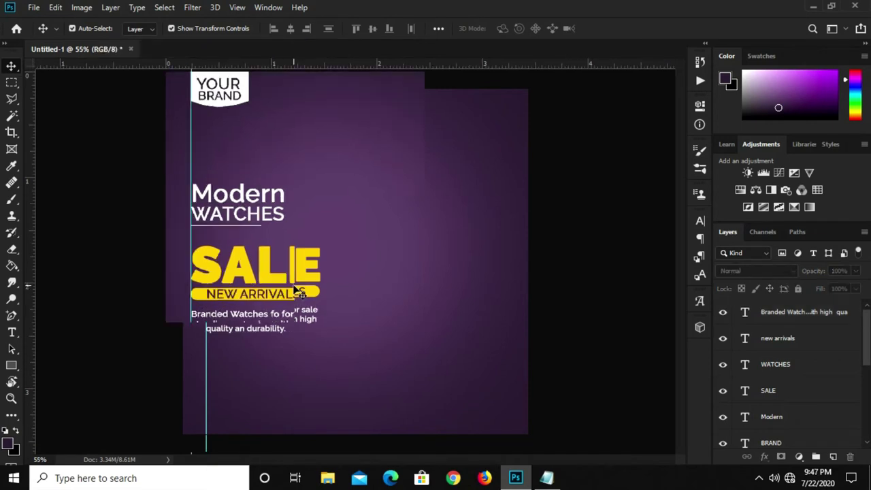
scroll(296, 288, up, 1)
click(11, 366)
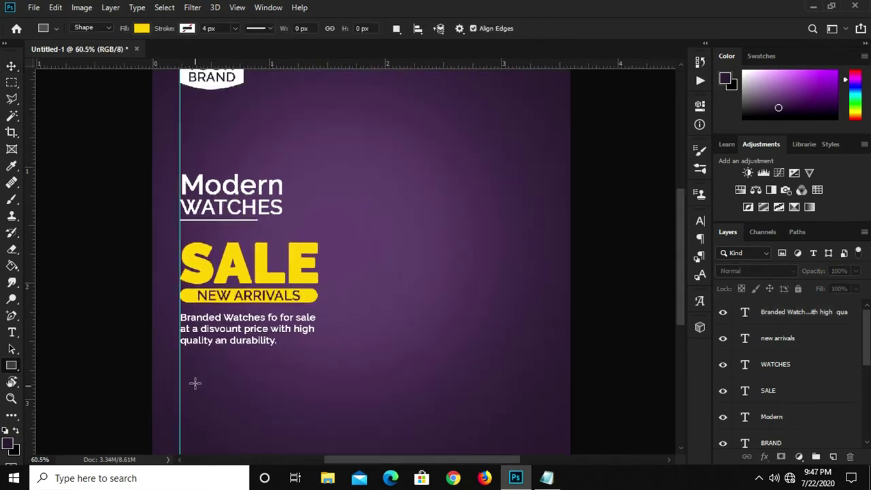
click(141, 29)
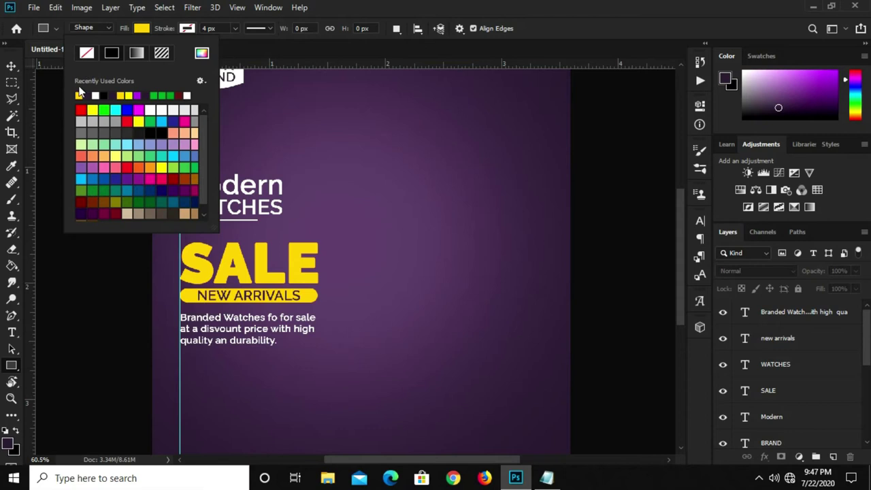
click(186, 30)
click(142, 96)
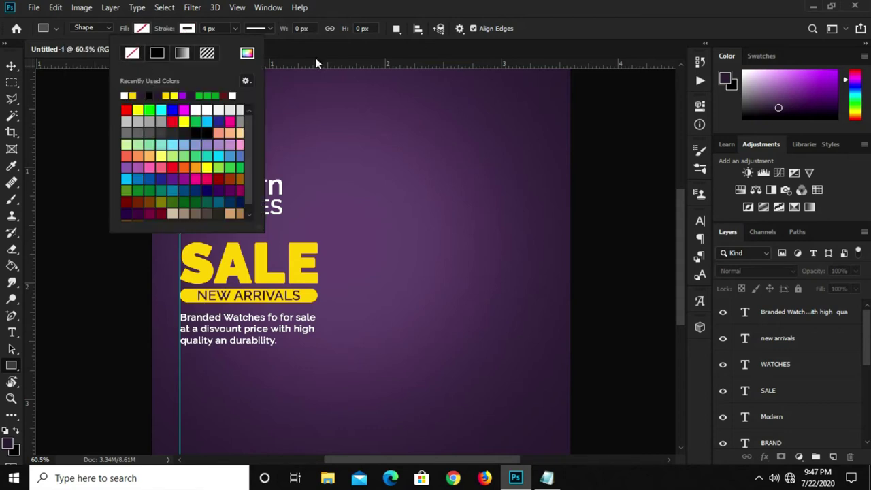
click(548, 36)
drag(180, 384, 274, 410)
- Undo an accidental WATCHES duplicate, keeping the finished rectangle, and zoom out
key(v)
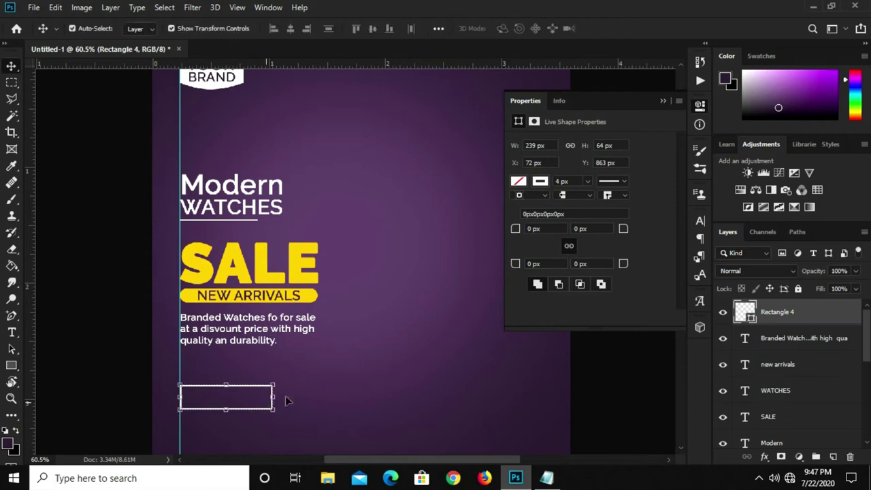
click(286, 395)
drag(242, 209, 346, 225)
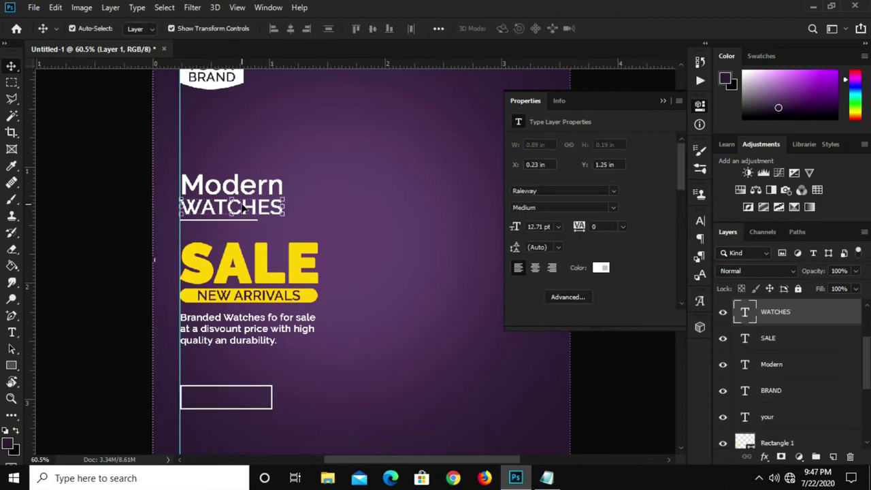
key(ctrl+z)
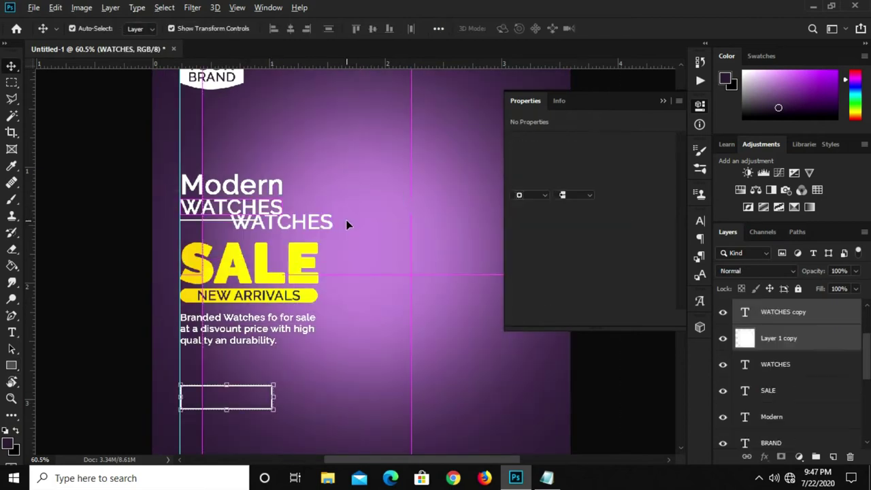
key(ctrl+z)
key(ctrl+z)
key(ctrl+minus)
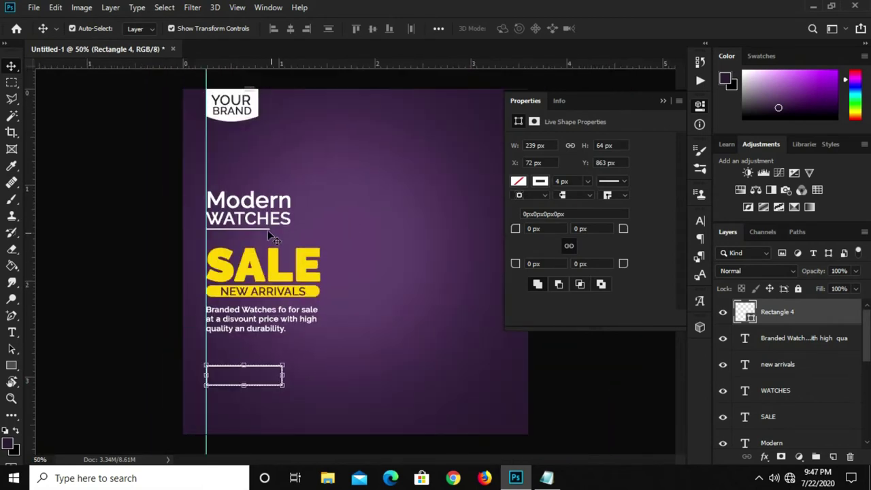
- Copy the WATCHES text into the outlined box and retype it as SHOP NOW
click(269, 219)
mouse_move(269, 219)
mouse_down()
mouse_move(342, 395)
mouse_move(293, 382)
mouse_up()
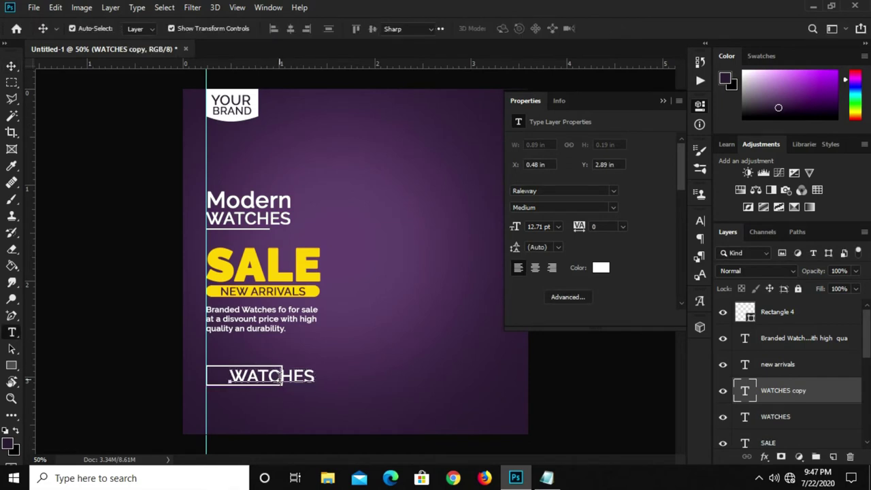
double_click(279, 375)
text(SHOP NOW)
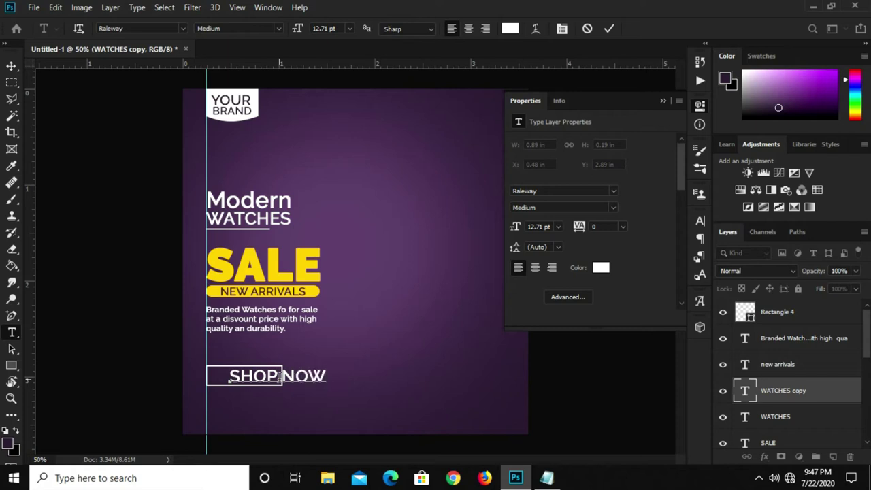
click(609, 29)
- Scale the SHOP NOW text down to fit inside the outlined box
key(v)
key(ctrl+t)
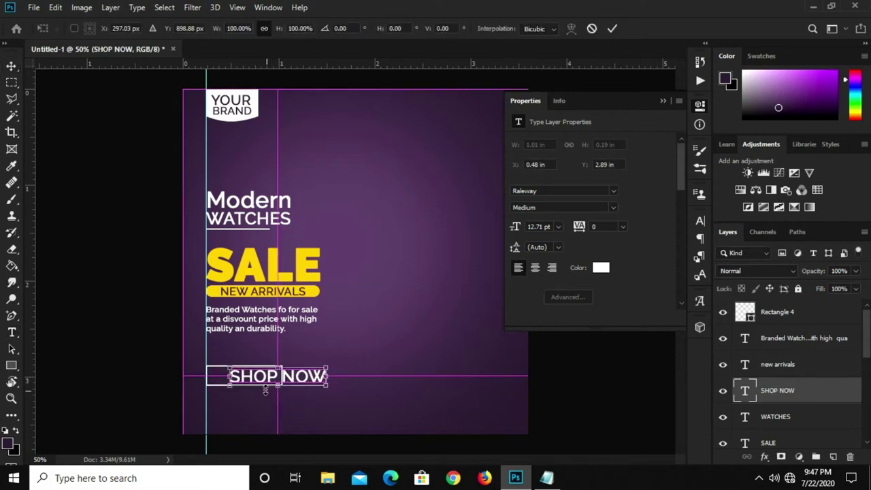
mouse_move(277, 367)
mouse_down()
mouse_move(289, 376)
mouse_move(239, 381)
mouse_up()
scroll(289, 378, up, 1)
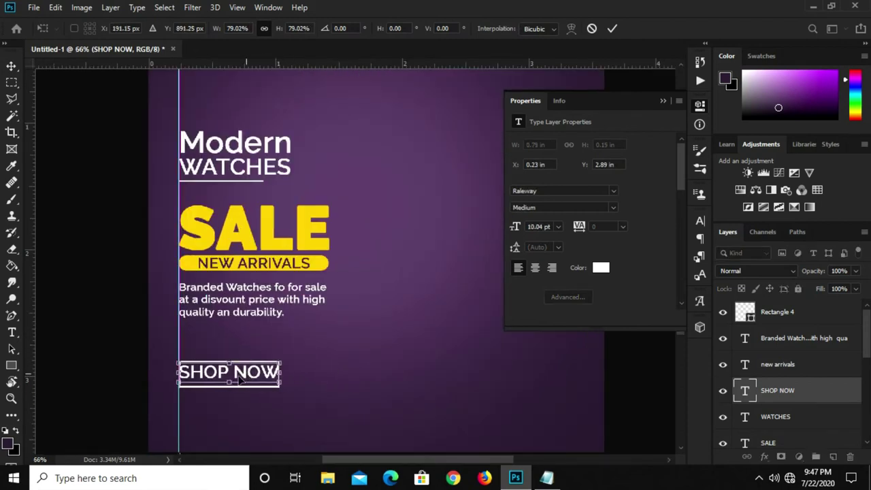
scroll(240, 381, up, 2)
scroll(228, 371, up, 1)
drag(221, 347, 223, 355)
scroll(225, 359, up, 2)
key(Return)
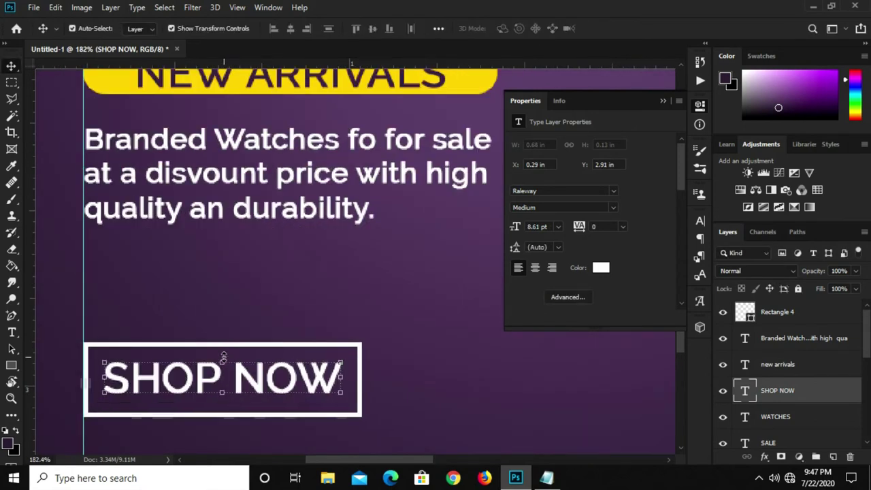
scroll(223, 357, down, 5)
- Nudge SHOP NOW into its final position within the box
click(176, 350)
key(ctrl+z)
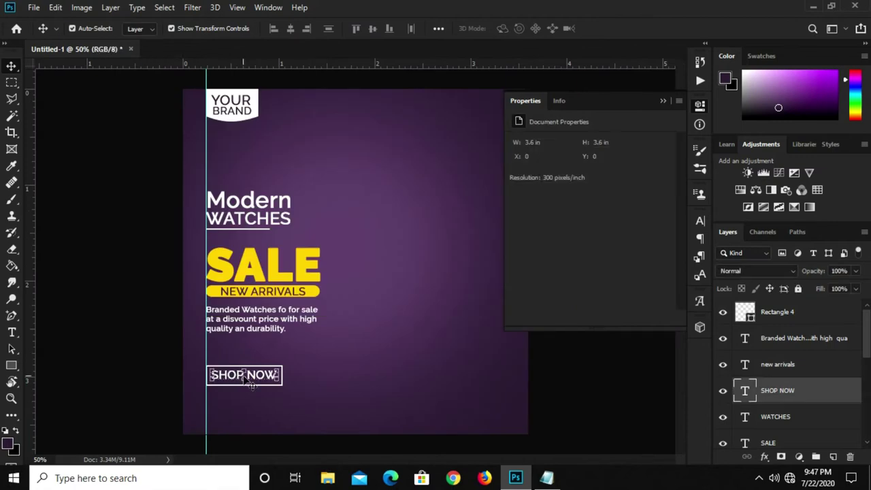
key(Down)
key(Up)
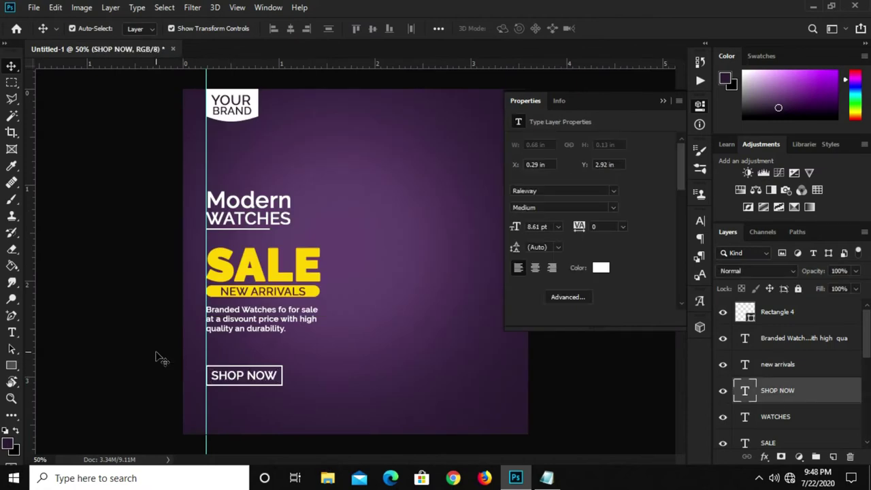
click(157, 354)
click(663, 102)
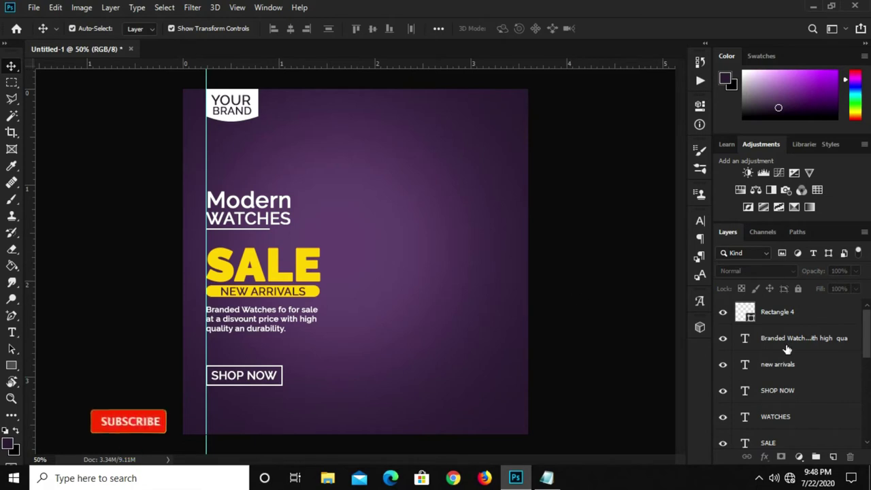
- Move the outline rectangle and SHOP NOW text up together as one button
click(788, 314)
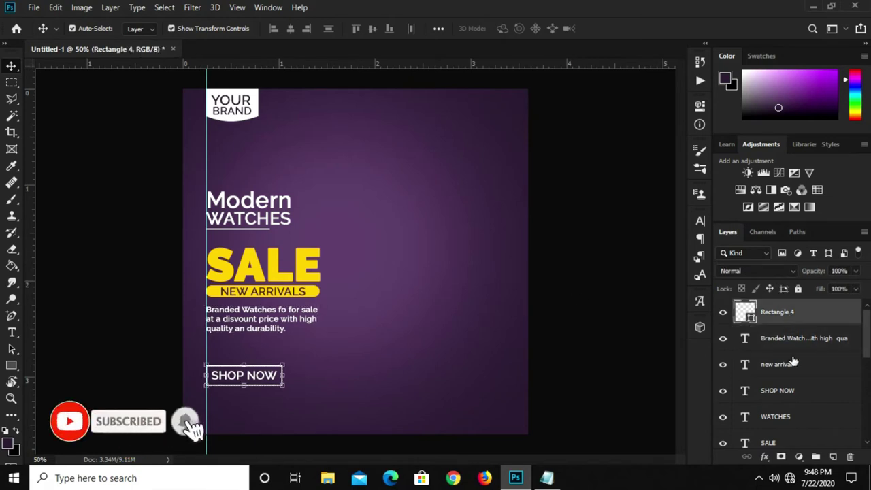
ctrl+click(792, 392)
key(Up)
key(Up)
key(Up)
key(Up)
key(shift+Up)
key(shift+Up)
key(shift+Up)
key(shift+Up)
key(shift+Up)
key(shift+Up)
key(shift+Up)
key(shift+Up)
key(Down)
key(Down)
key(Down)
key(Down)
key(Down)
key(Down)
key(Down)
key(Down)
key(Down)
key(Down)
click(575, 306)
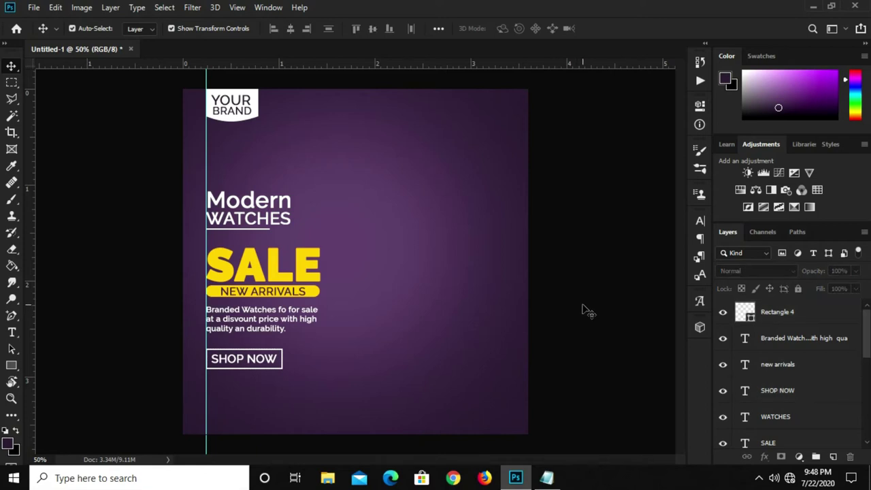
- Bring the watch from watch.psd into the poster and scale it up on the right
click(33, 7)
mouse_move(58, 83)
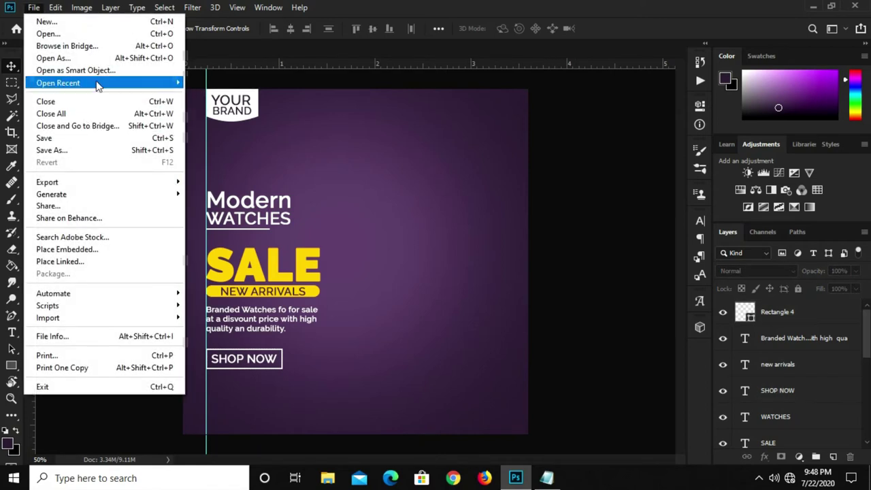
click(219, 99)
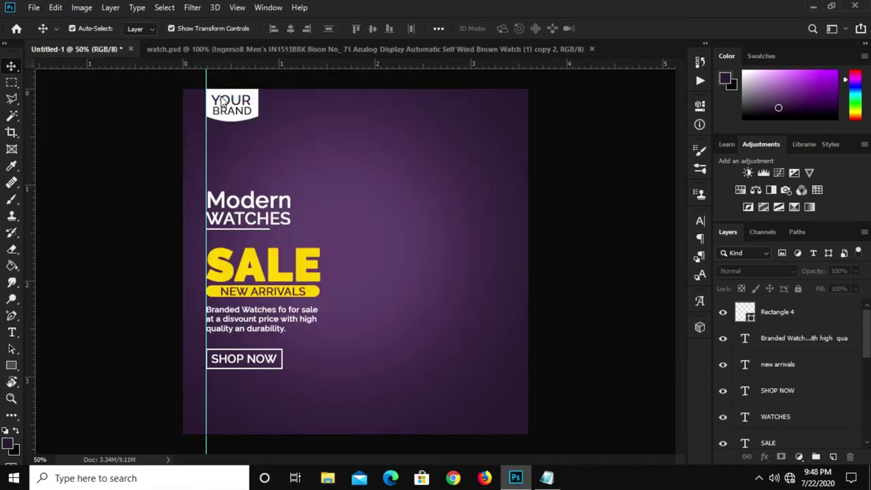
mouse_move(399, 311)
mouse_down()
mouse_move(231, 167)
mouse_move(385, 272)
mouse_move(443, 291)
mouse_up()
key(ctrl+t)
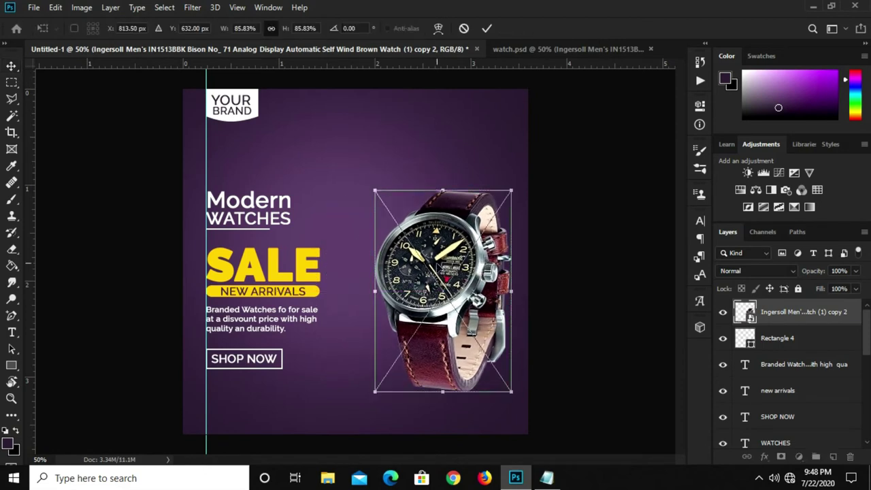
drag(443, 191, 446, 162)
drag(474, 221, 458, 225)
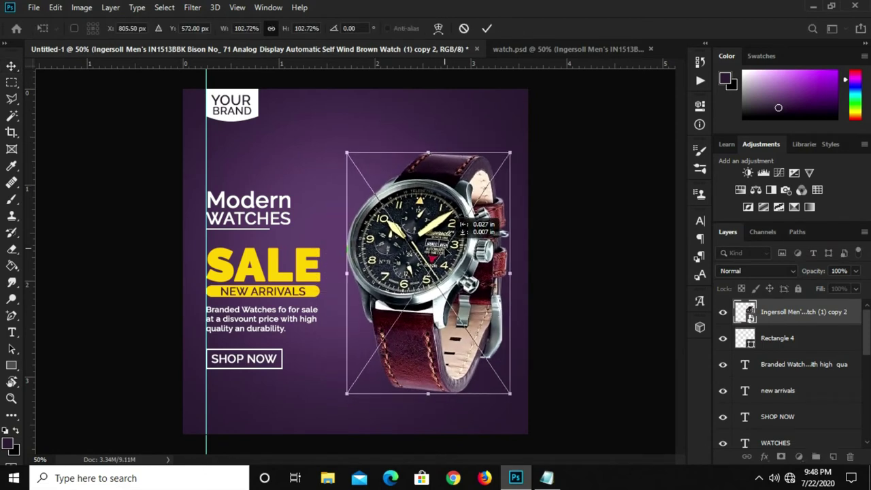
key(Return)
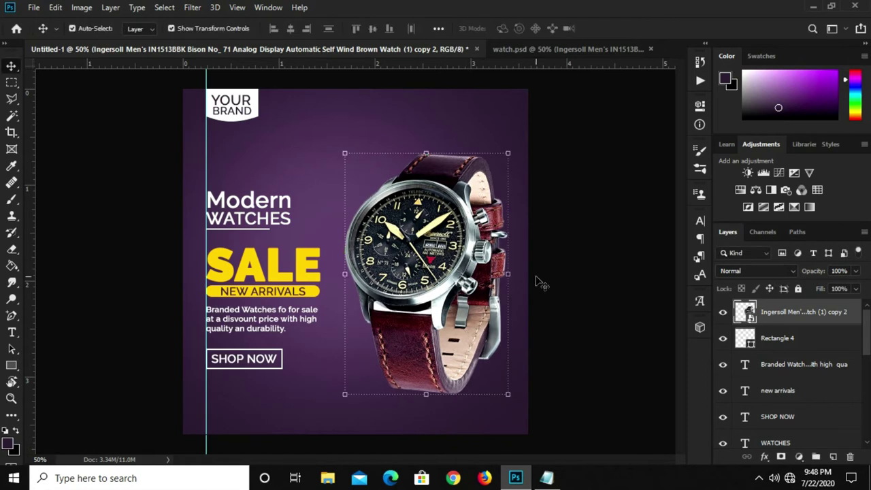
click(571, 303)
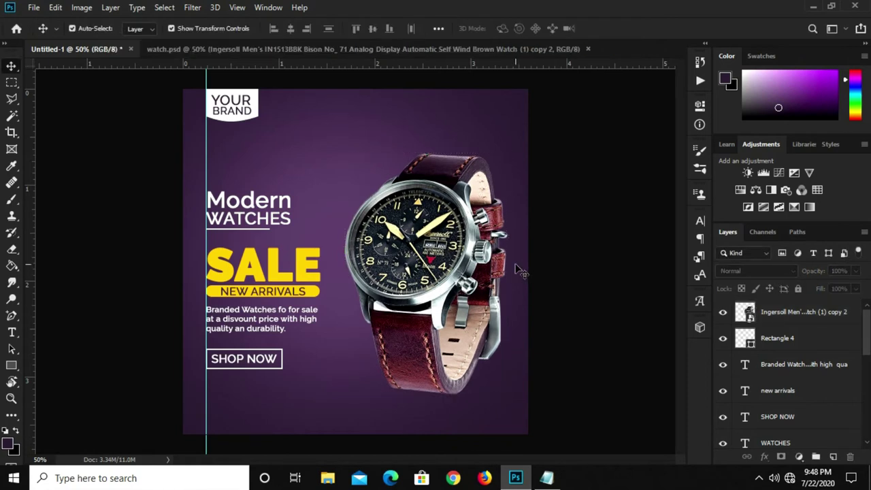
- Draw an outlined custom-shape triangle near the top of the poster
click(11, 365)
right_click(11, 365)
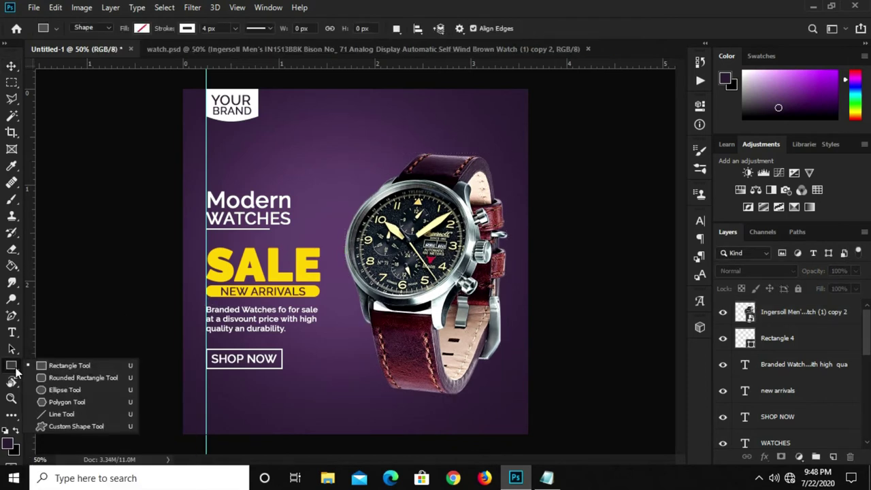
click(60, 427)
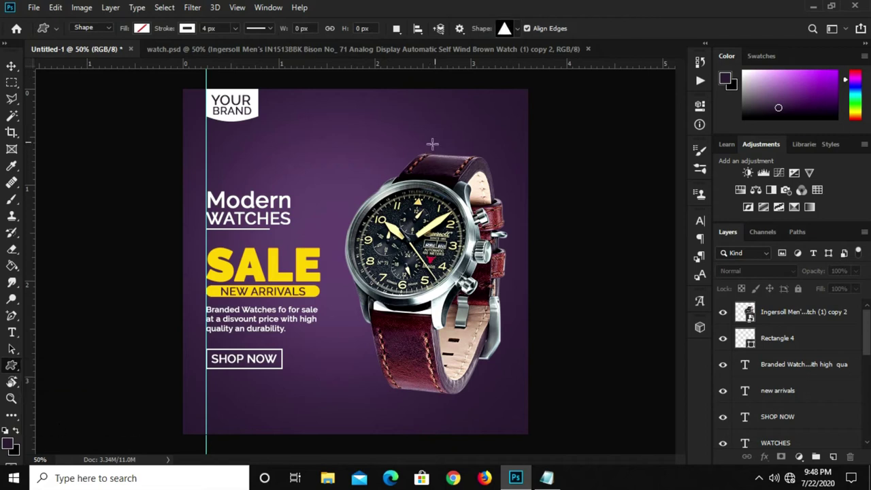
click(515, 33)
mouse_move(605, 79)
mouse_down()
mouse_move(597, 101)
mouse_move(608, 138)
mouse_up()
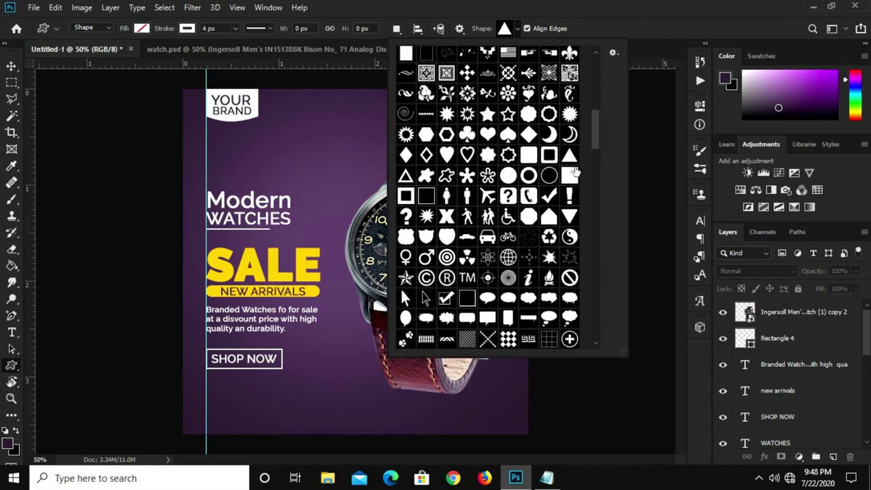
click(645, 48)
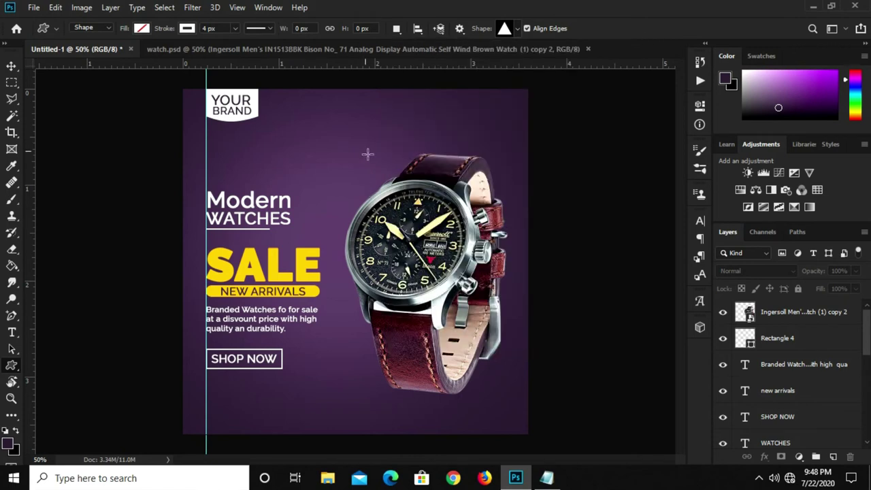
scroll(361, 142, up, 1)
mouse_move(324, 86)
mouse_down()
mouse_move(354, 136)
mouse_move(348, 124)
mouse_move(323, 155)
mouse_up()
- Rotate the triangle and place a rotated copy at the top right
key(v)
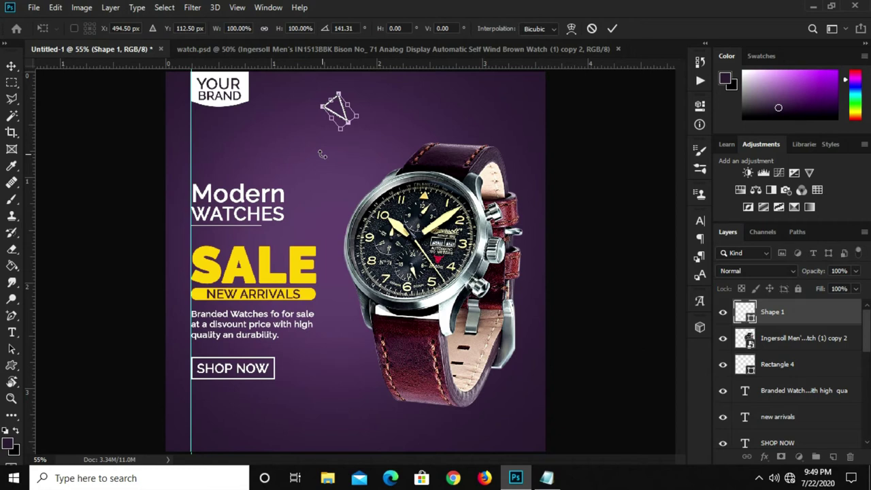
key(Return)
key(ctrl+j)
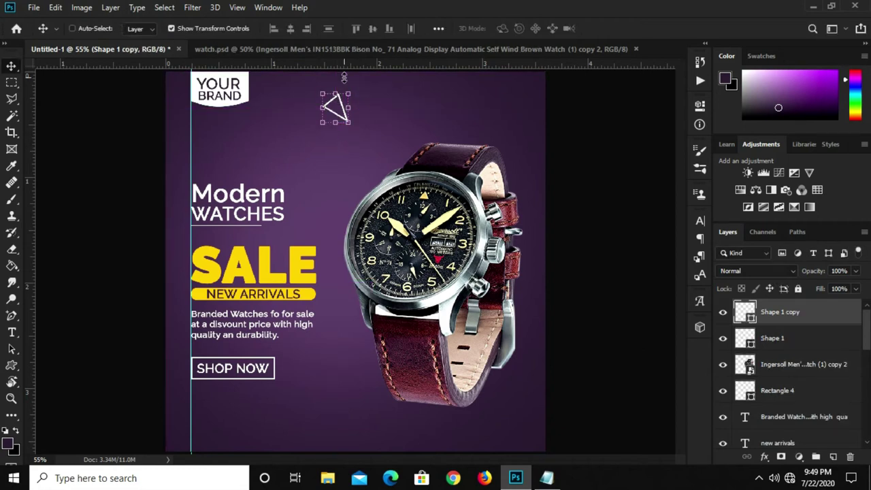
mouse_move(336, 107)
mouse_down()
mouse_move(502, 102)
mouse_move(466, 136)
mouse_move(492, 99)
mouse_up()
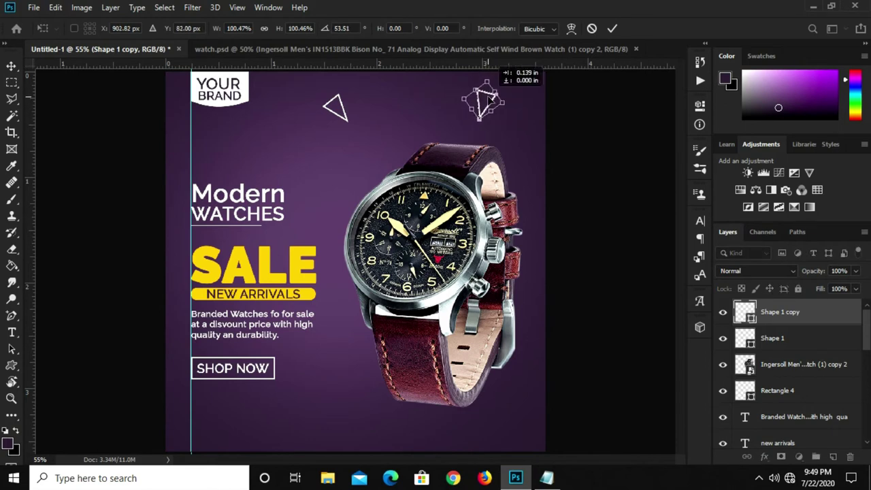
key(Return)
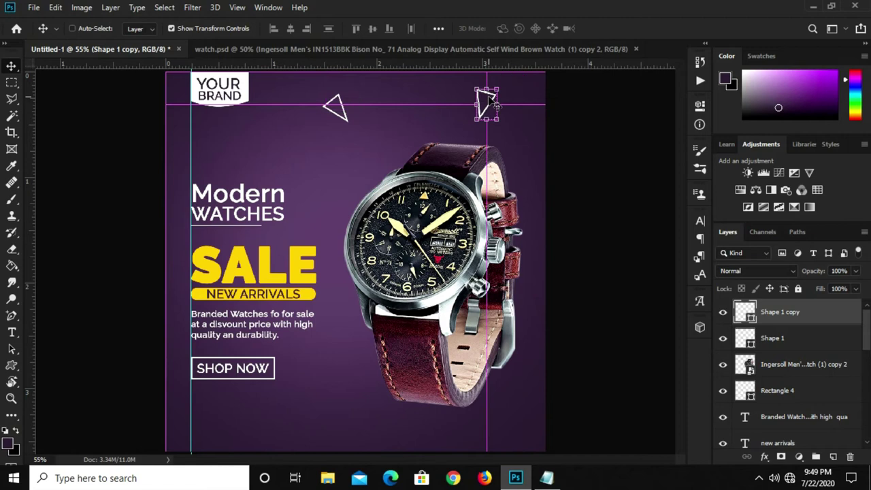
- Duplicate a triangle and place it rotated below the watch strap
key(ctrl+j)
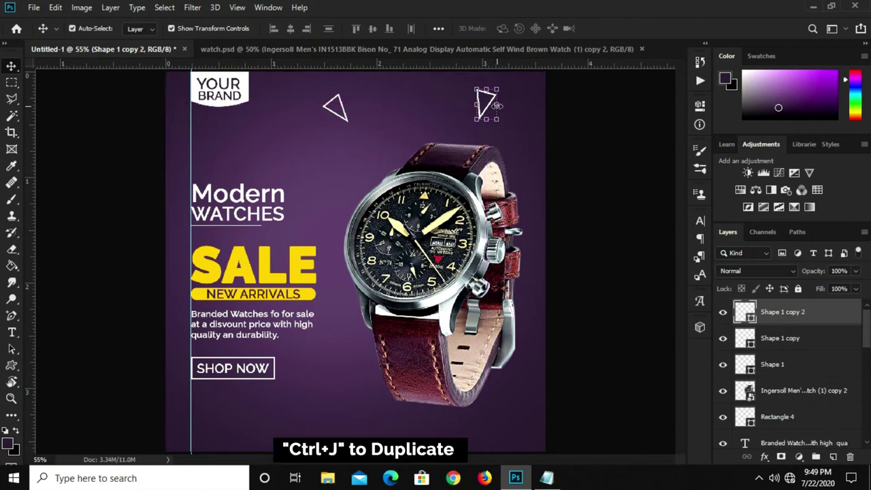
key(ctrl+t)
mouse_move(488, 106)
mouse_down()
mouse_move(371, 393)
mouse_move(376, 432)
mouse_move(408, 378)
mouse_move(375, 409)
mouse_move(376, 421)
mouse_up()
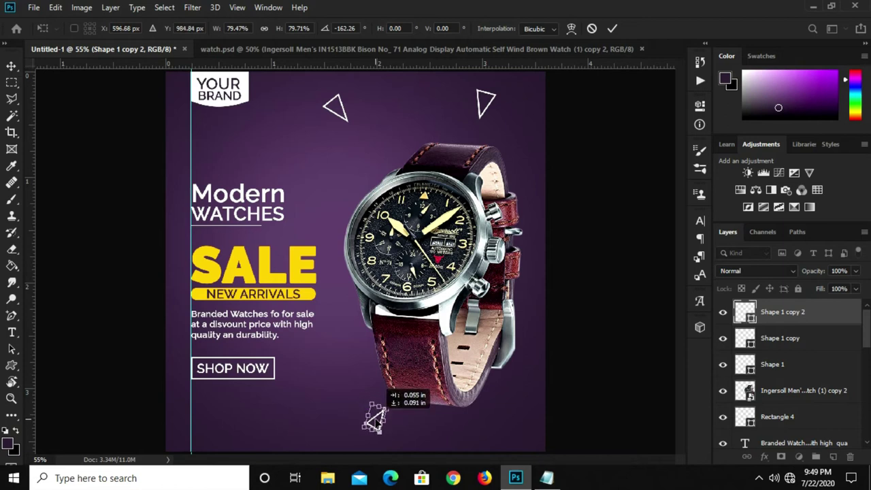
key(Return)
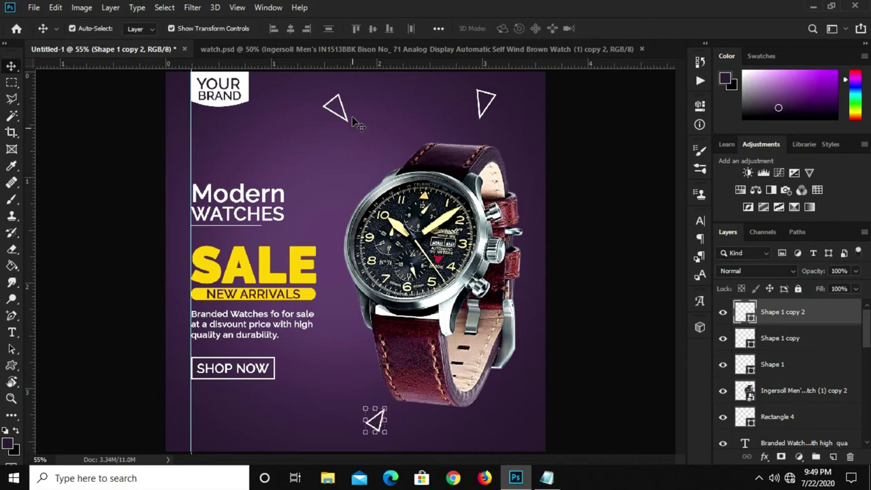
- Add a smaller triangle copy left of the watch, then select all four triangle layers
click(343, 109)
key(ctrl+j)
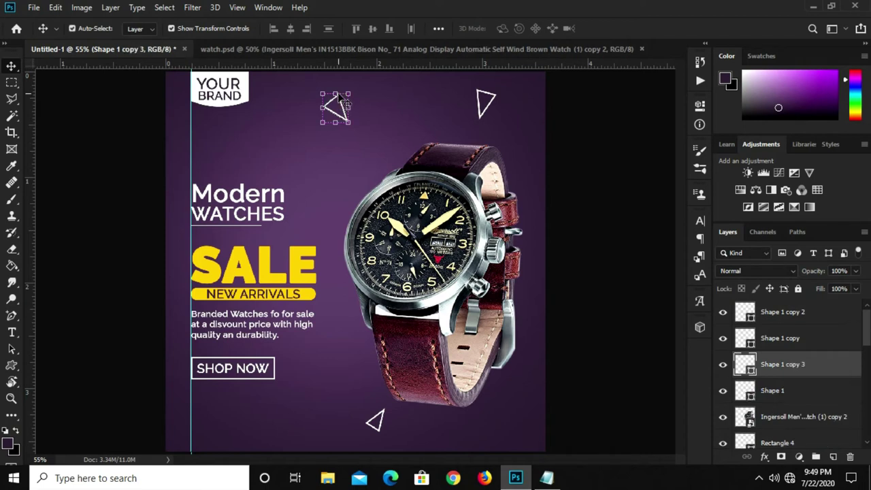
key(ctrl+t)
drag(336, 113, 347, 335)
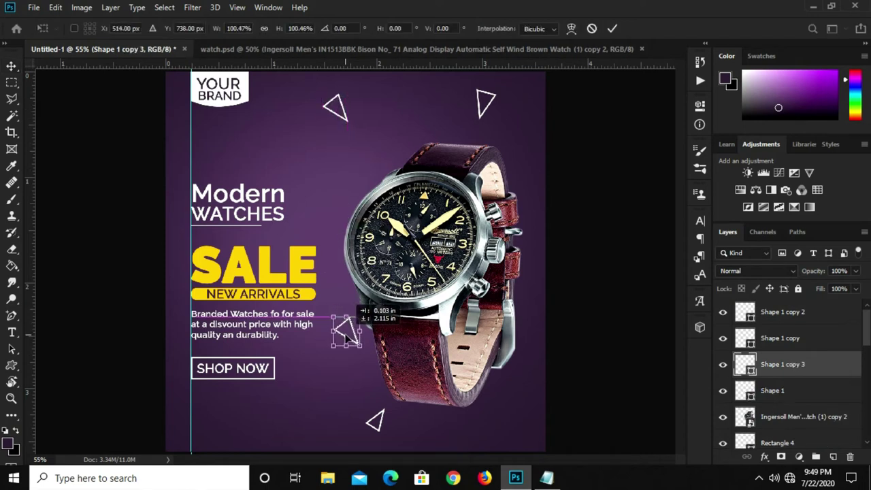
drag(348, 335, 344, 295)
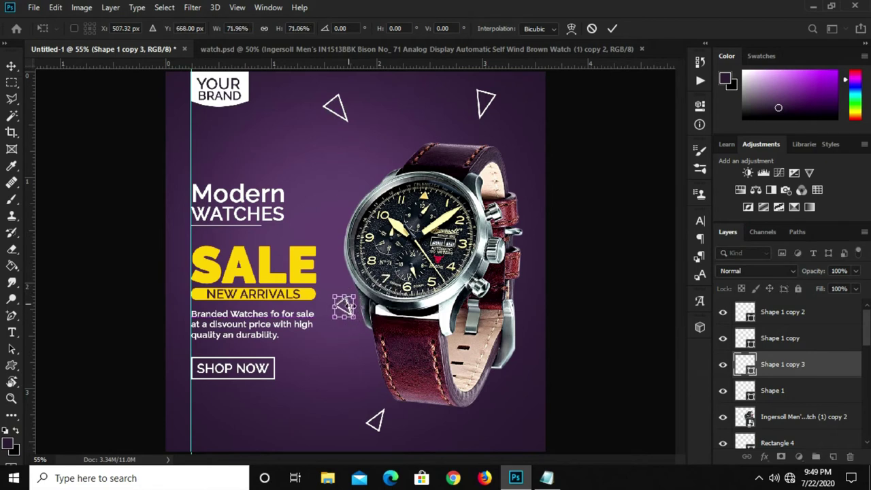
key(Return)
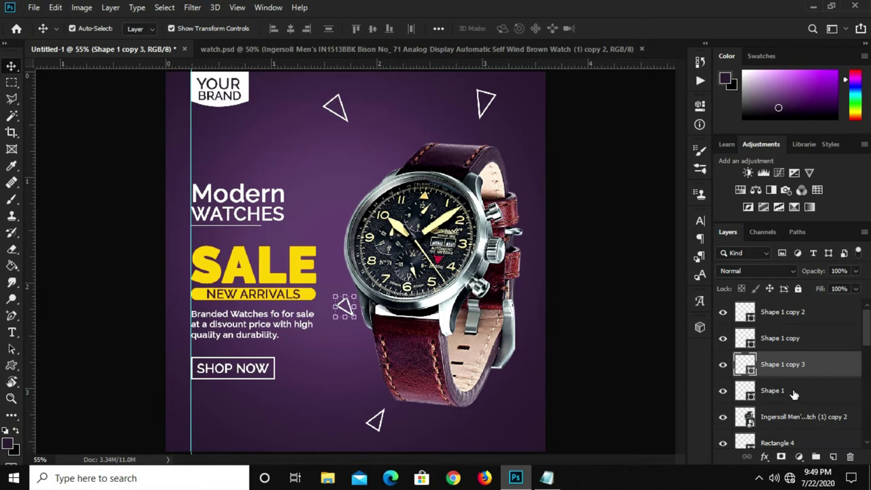
click(794, 397)
shift+click(795, 324)
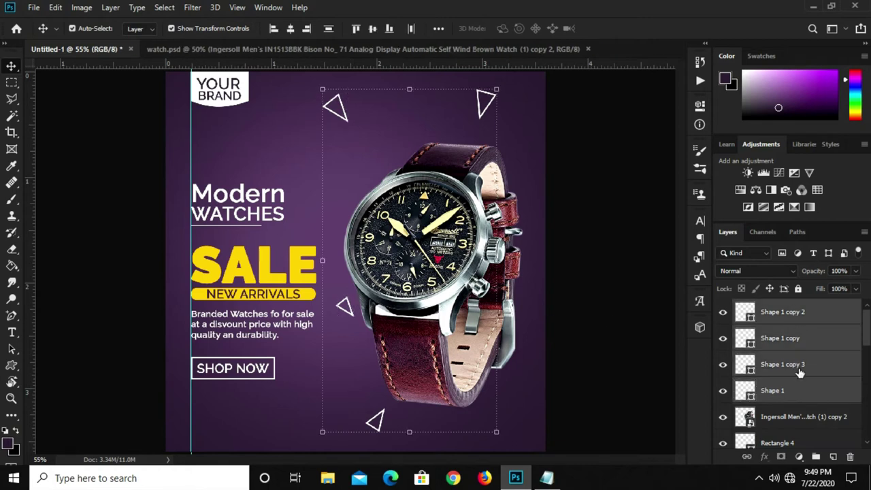
- Group the four triangles as Group 1 and move it just above Layer 1
key(ctrl+g)
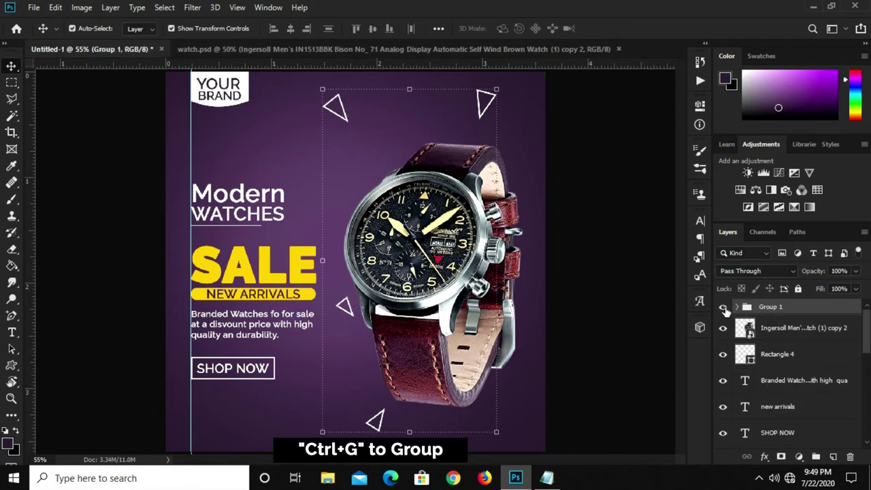
click(723, 307)
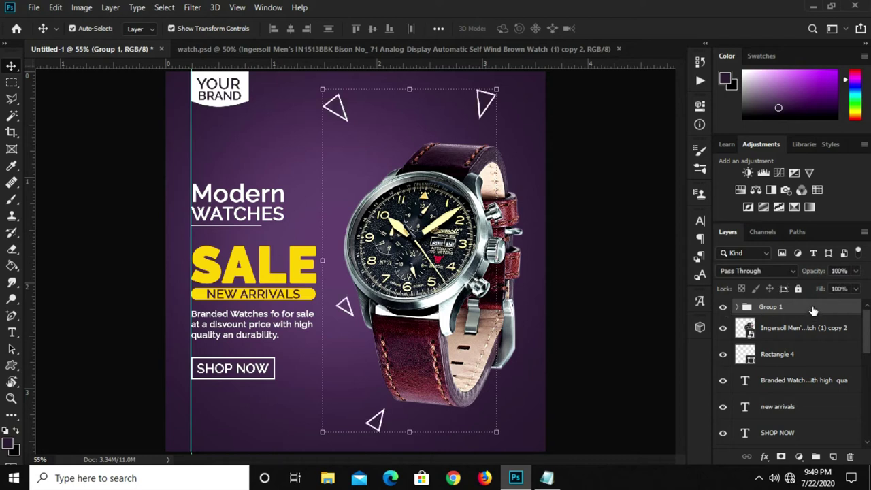
scroll(813, 310, down, 2)
scroll(814, 340, down, 2)
scroll(813, 374, down, 4)
drag(811, 472, 797, 366)
- Set Group 1's blend mode to Soft Light and add an empty Layer 2
click(755, 271)
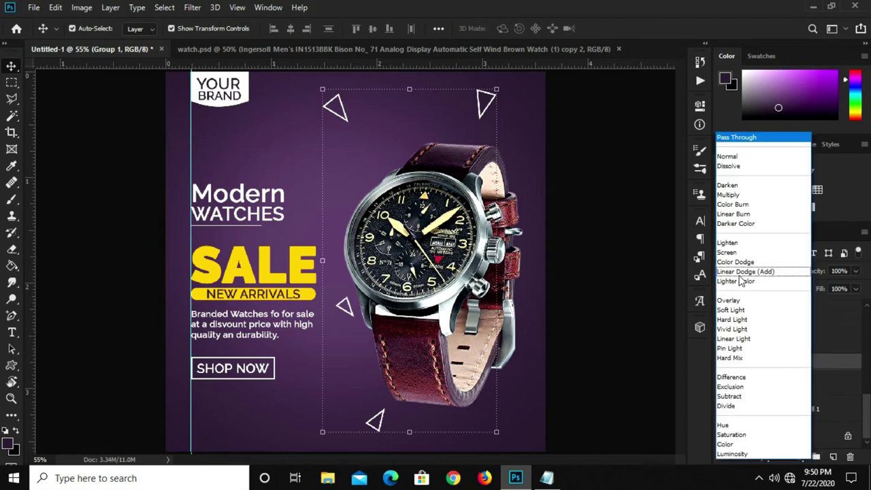
click(756, 138)
click(755, 271)
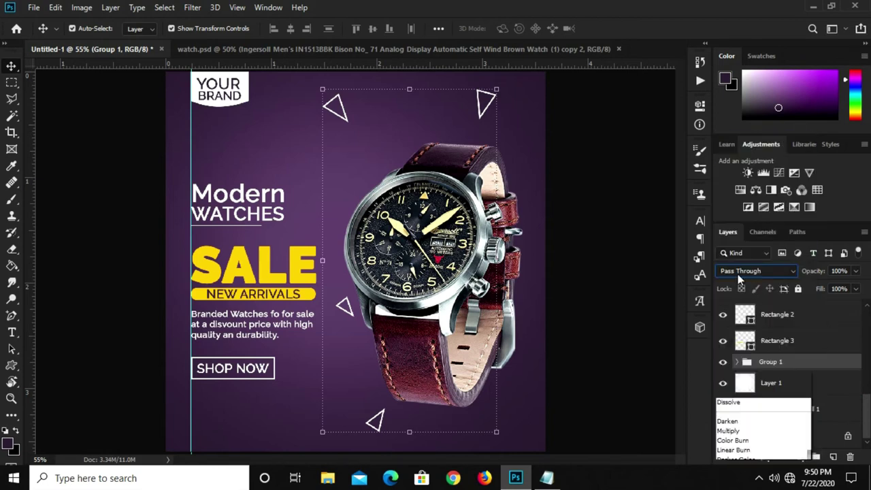
click(741, 313)
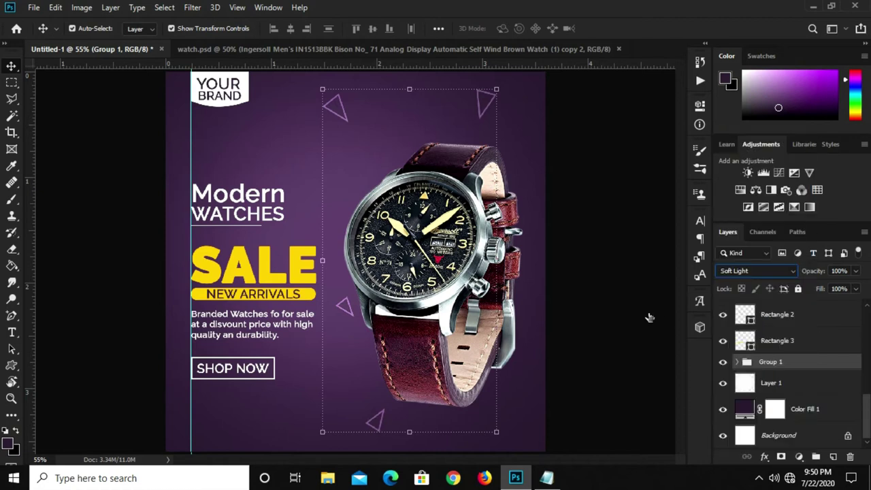
click(592, 304)
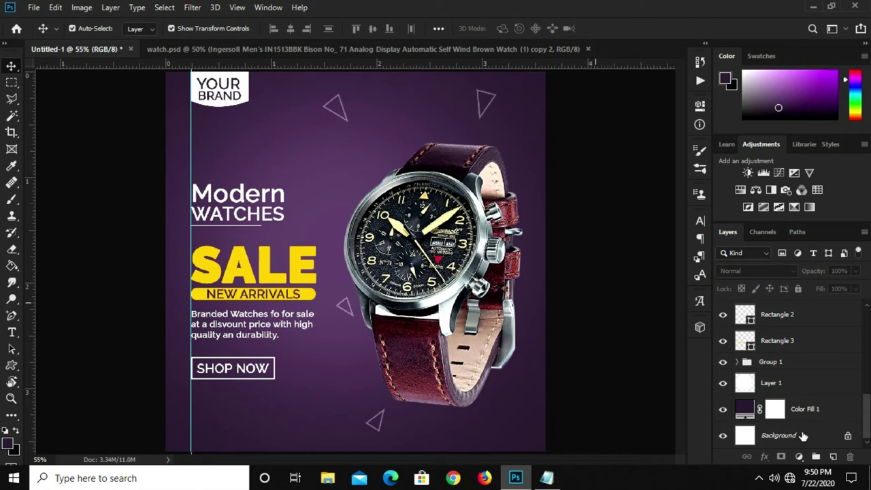
click(832, 458)
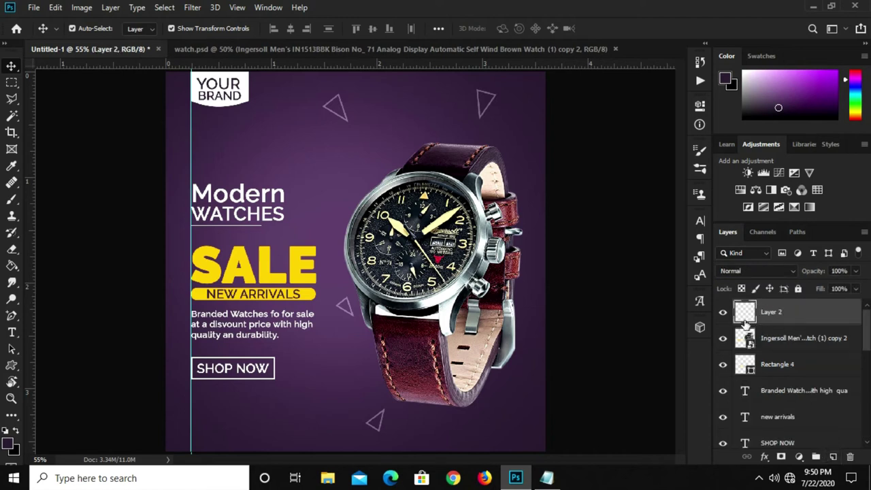
- Set up the Brush tool with the wavy 2711 zigzag tip at a smaller size
click(12, 199)
click(55, 200)
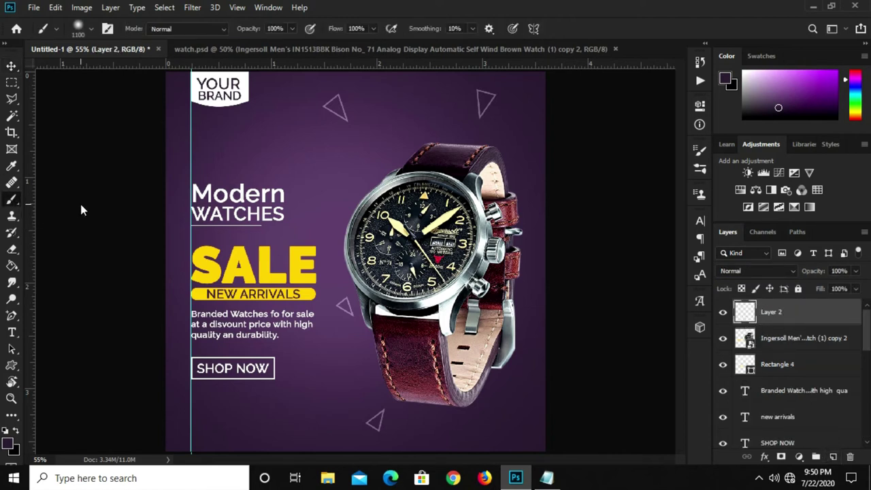
click(698, 154)
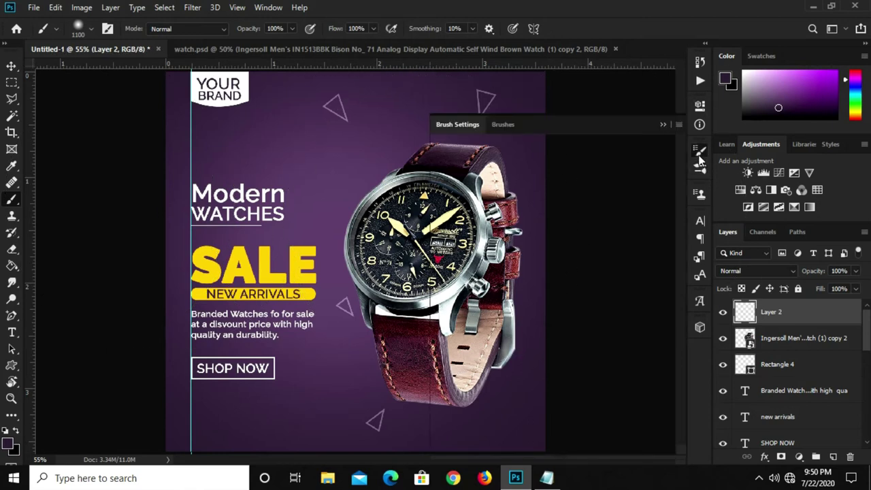
click(674, 202)
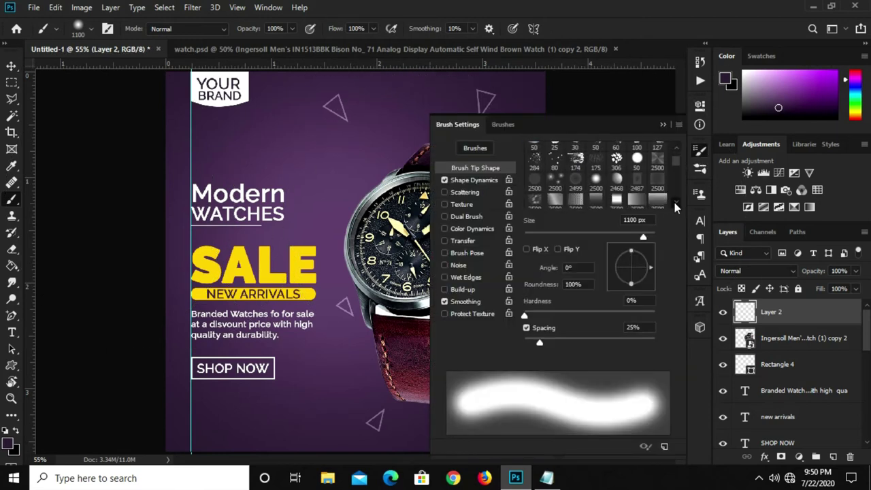
click(674, 202)
click(675, 203)
click(657, 181)
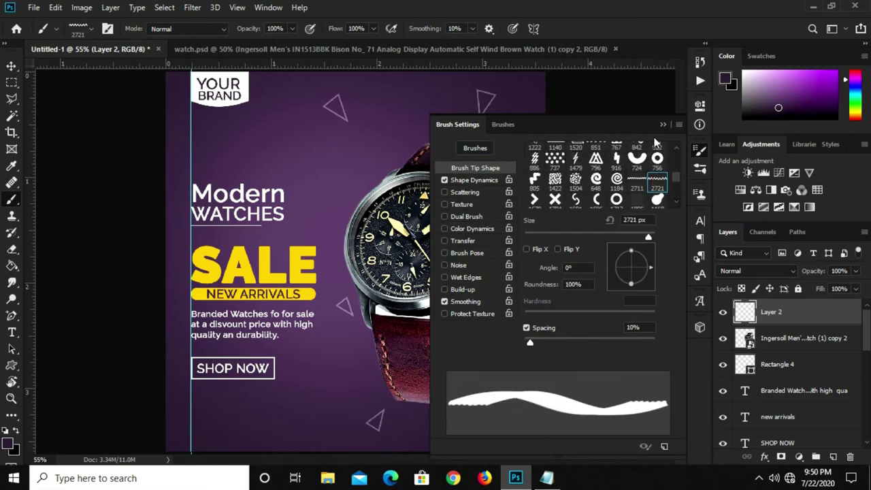
click(662, 126)
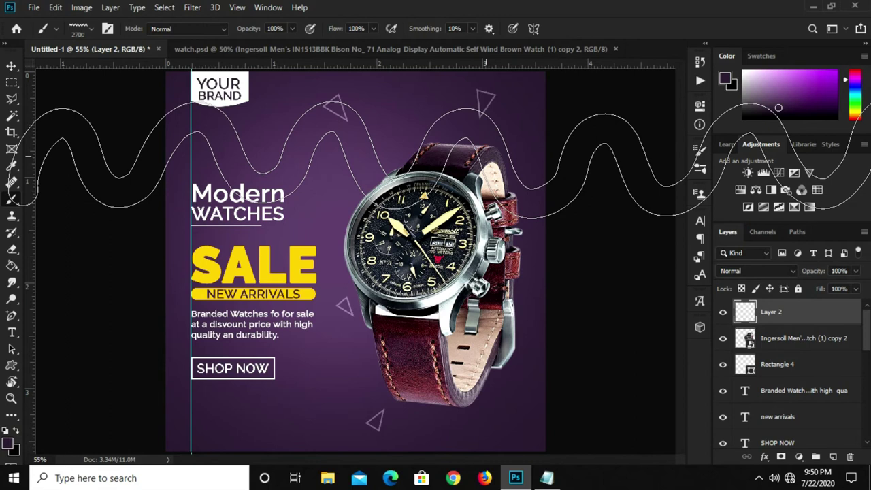
key(bracketleft)
key(bracketleft)
key(bracketleft)
key(bracketleft)
key(bracketleft)
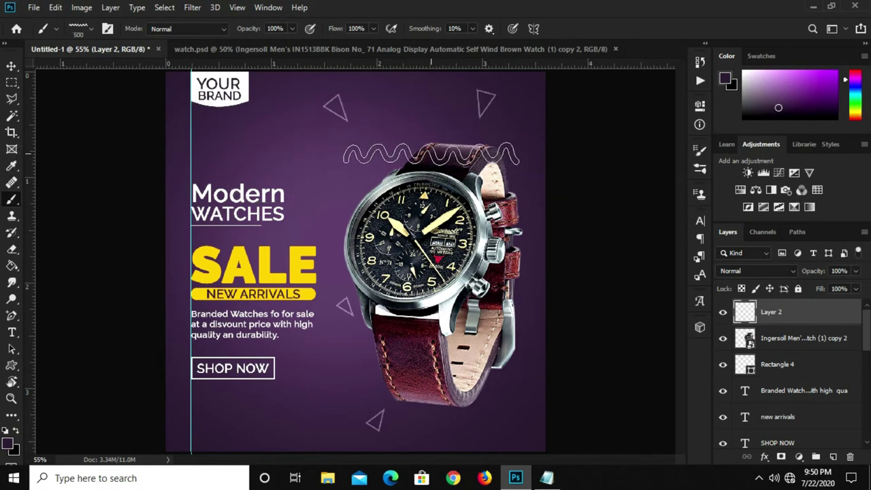
click(700, 150)
click(636, 180)
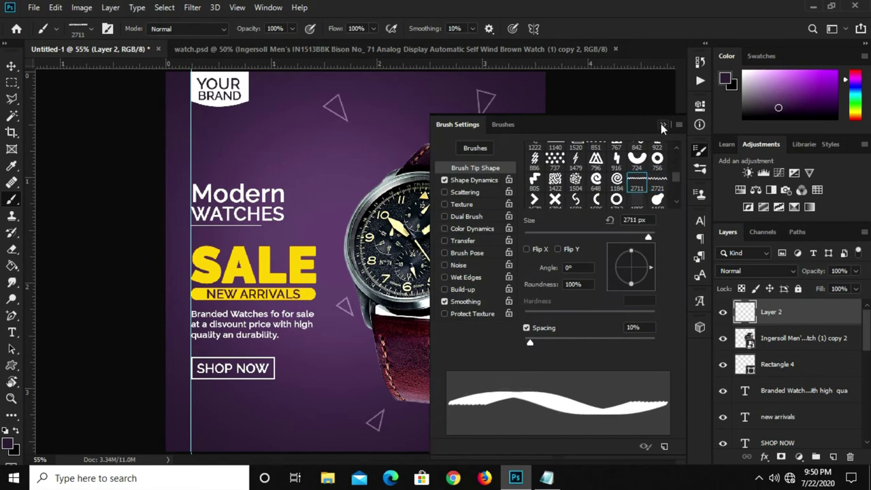
click(661, 126)
key(bracketleft)
key(bracketleft)
key(bracketleft)
key(bracketleft)
key(bracketleft)
key(bracketleft)
key(bracketleft)
key(bracketleft)
key(bracketleft)
key(bracketleft)
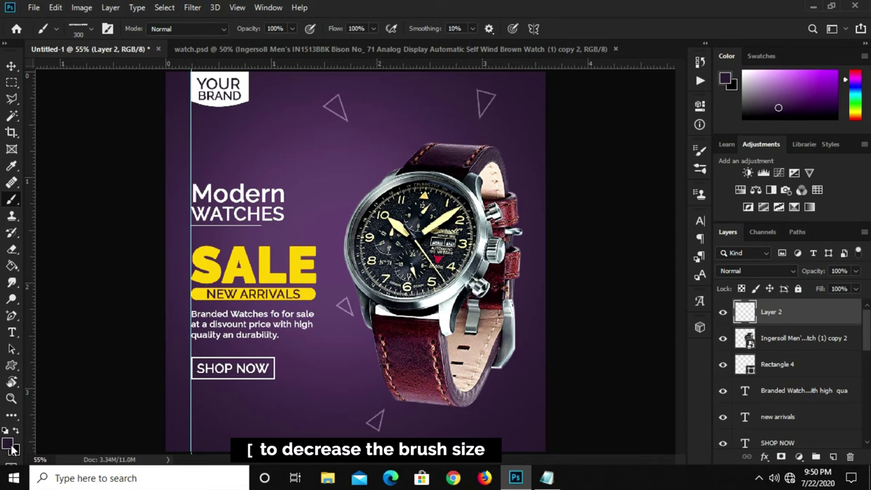
- Sample yellow from SALE and stamp zigzags above the watch and at lower right
click(9, 445)
click(265, 261)
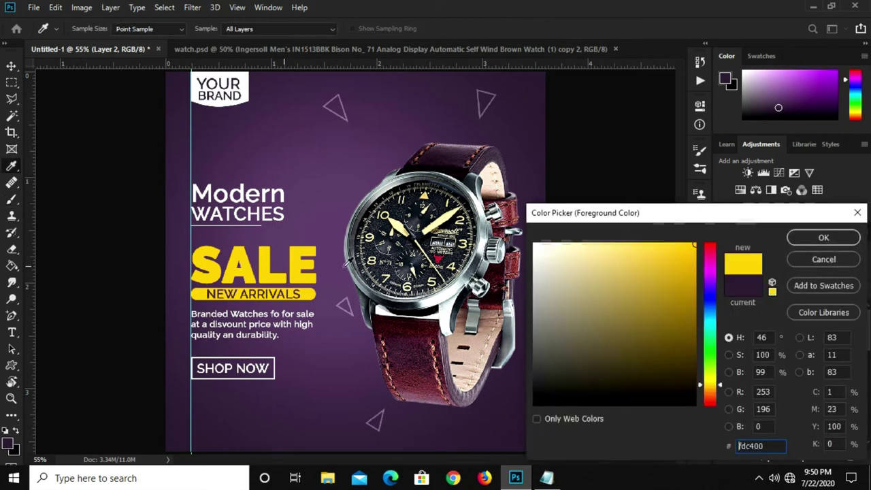
click(800, 237)
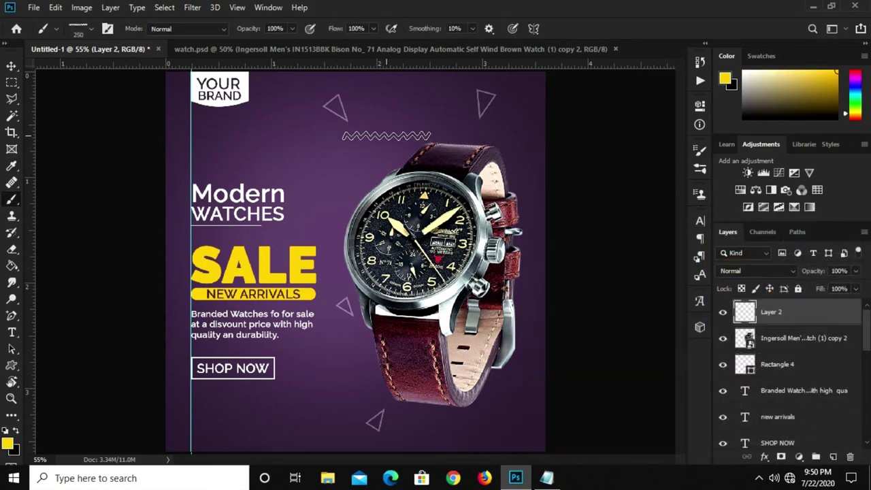
click(388, 145)
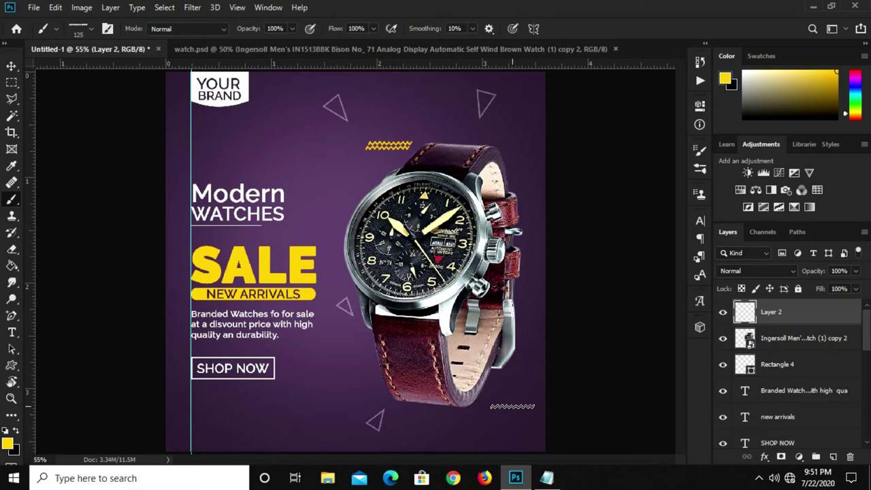
click(511, 406)
key(v)
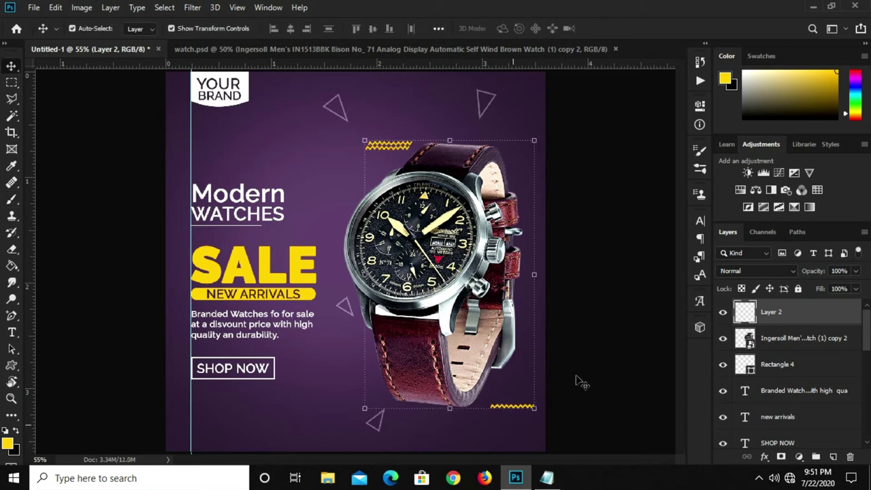
click(585, 350)
key(ctrl+minus)
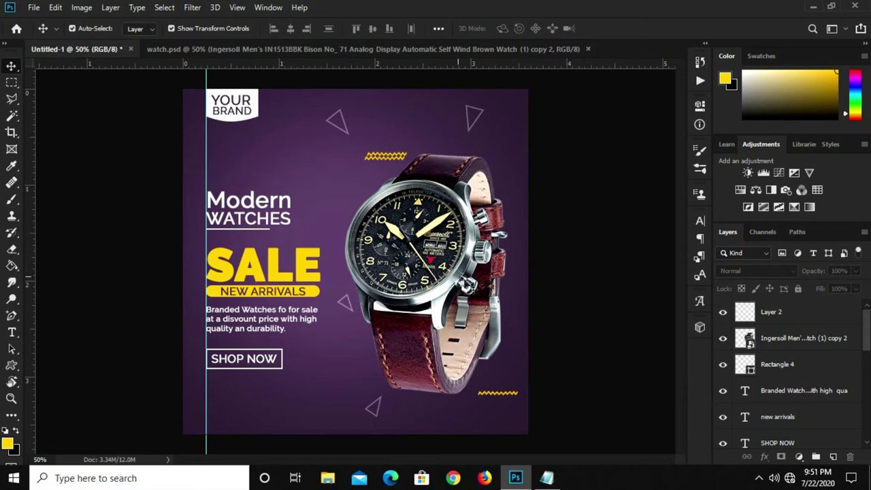
- Add a new layer under the watch and pick a 450 px soft round brush
click(485, 308)
click(798, 364)
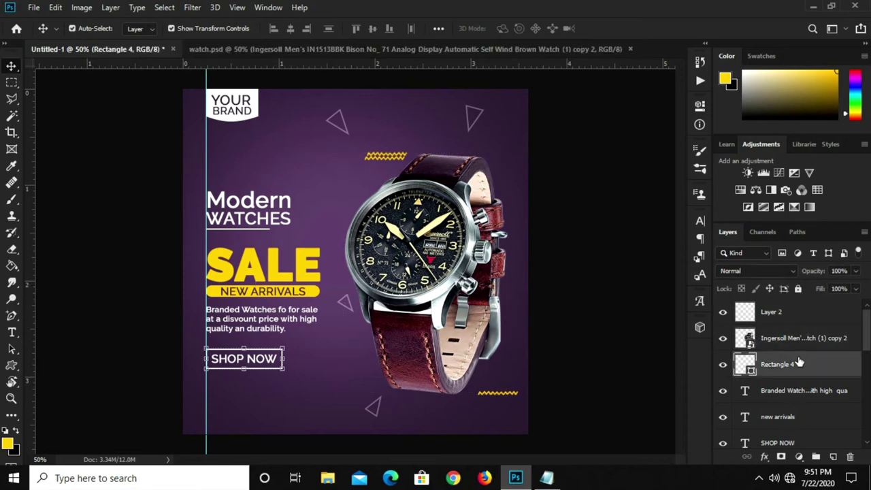
click(834, 456)
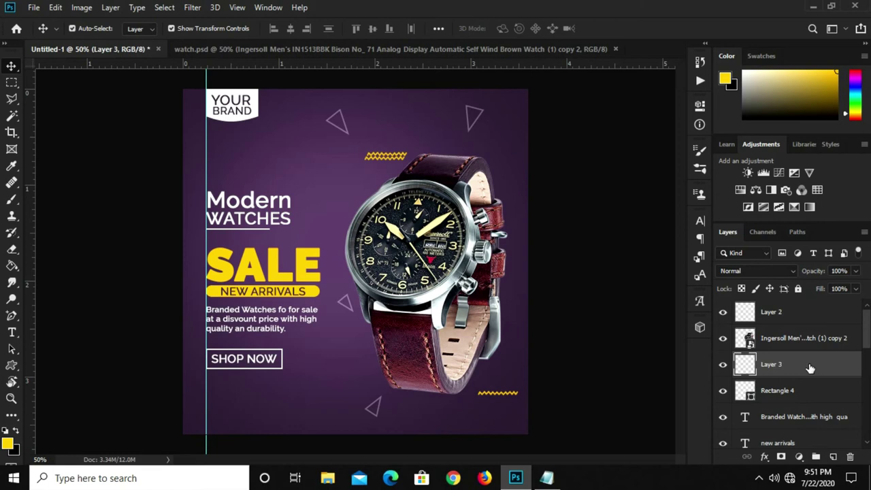
click(10, 202)
click(65, 198)
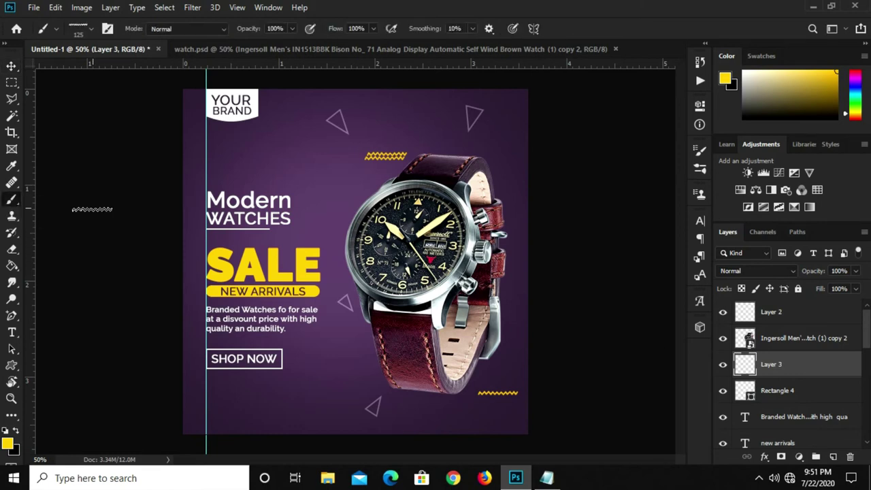
click(87, 31)
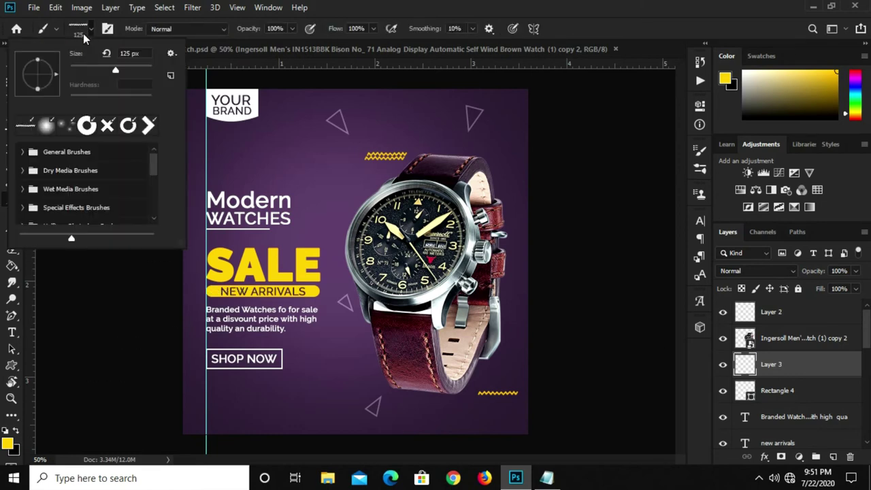
click(48, 125)
click(582, 104)
click(75, 27)
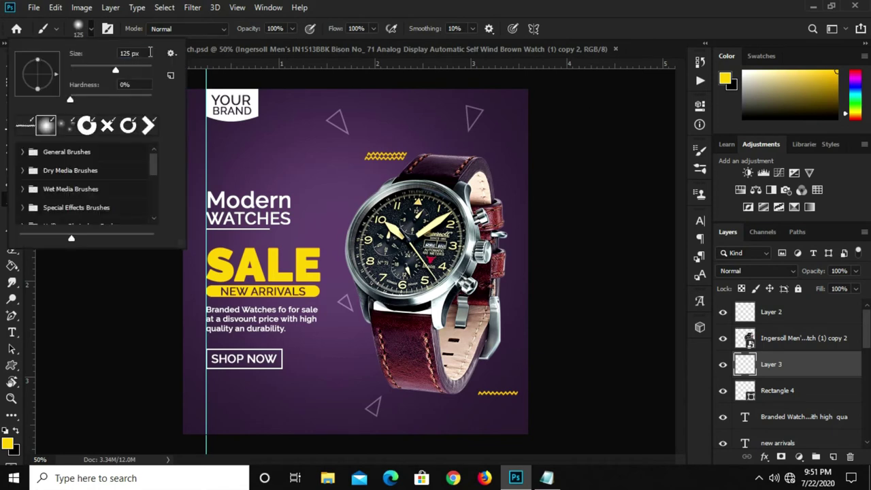
text(450)
key(Return)
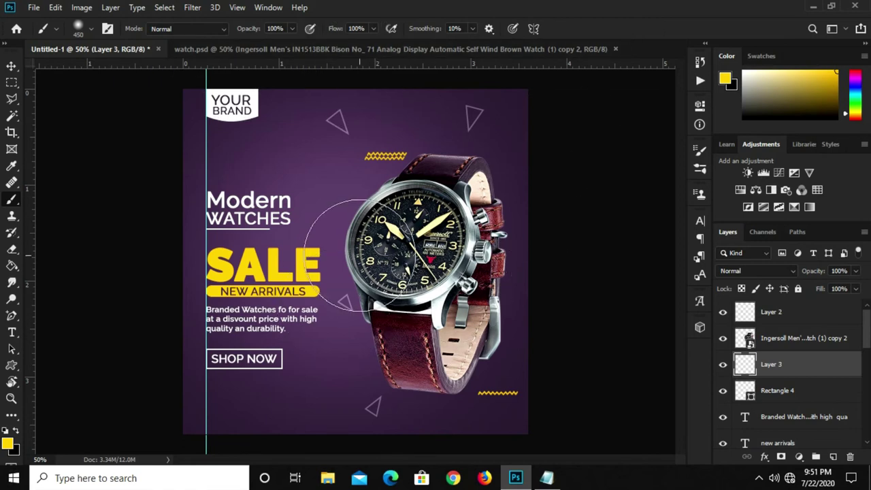
- Make black the paint colour and paint a soft blob beside the watch
click(14, 431)
key(i)
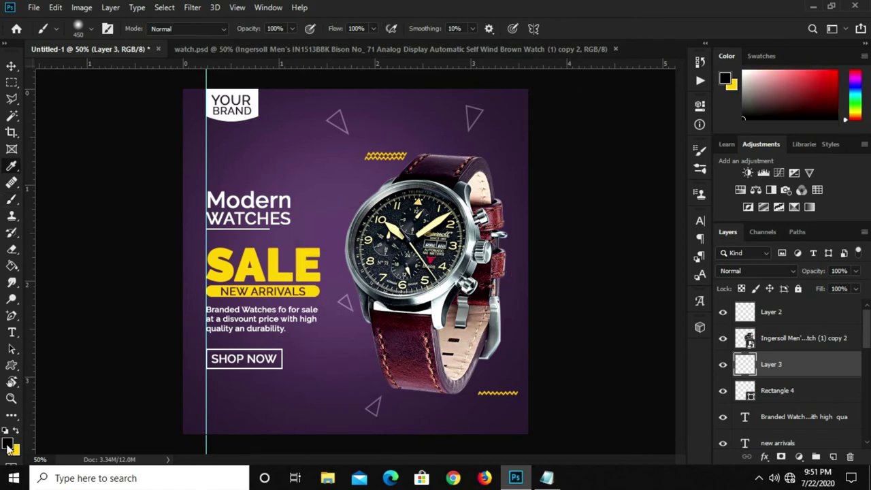
click(7, 442)
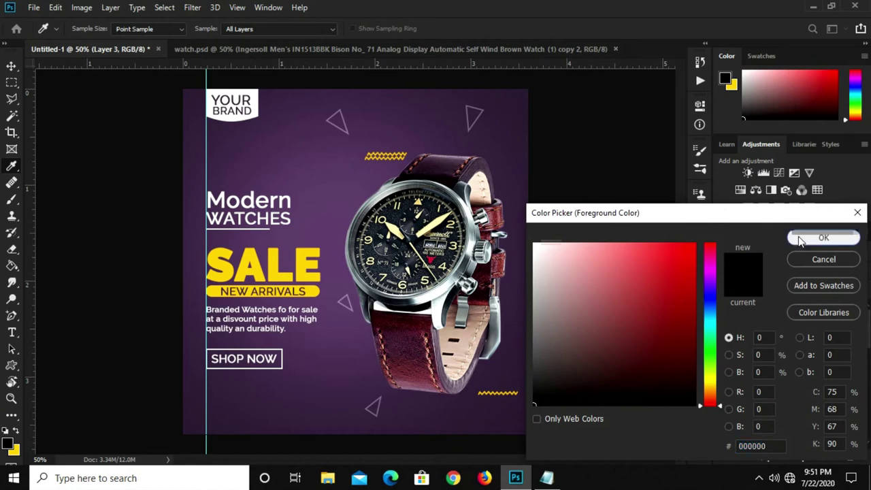
click(823, 237)
key(b)
click(347, 261)
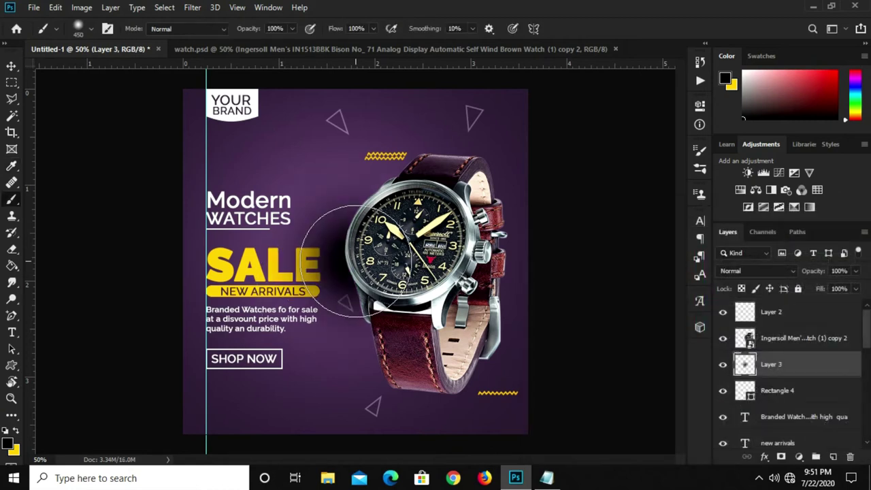
- Squash the shadow flat beneath the watch and tilt it about 1.5 degrees
key(v)
mouse_move(356, 140)
mouse_down()
mouse_move(373, 347)
mouse_move(430, 402)
mouse_up()
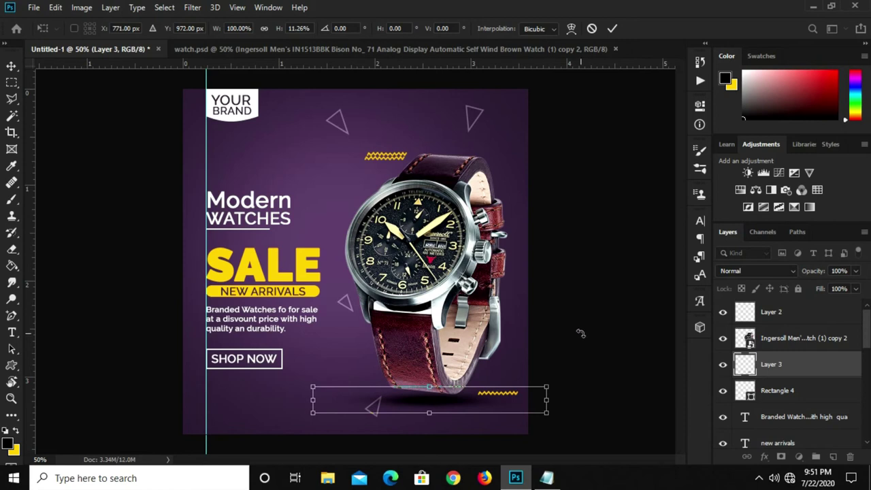
key(Return)
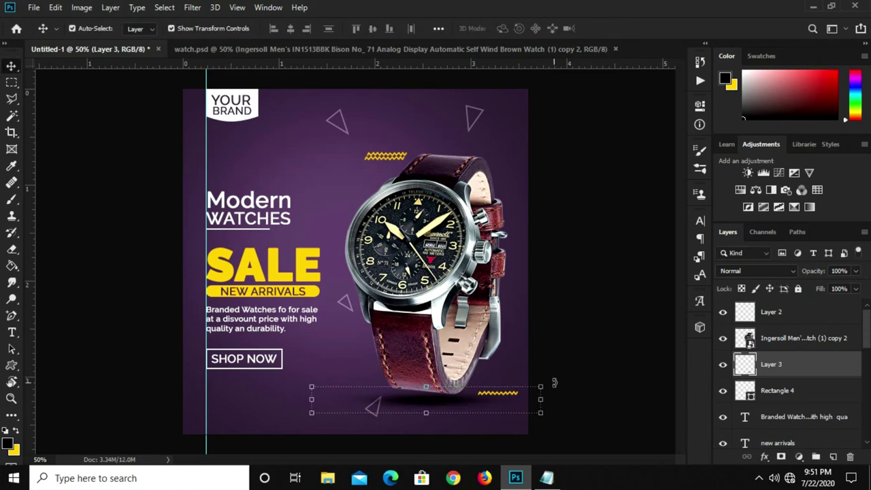
drag(554, 383, 562, 382)
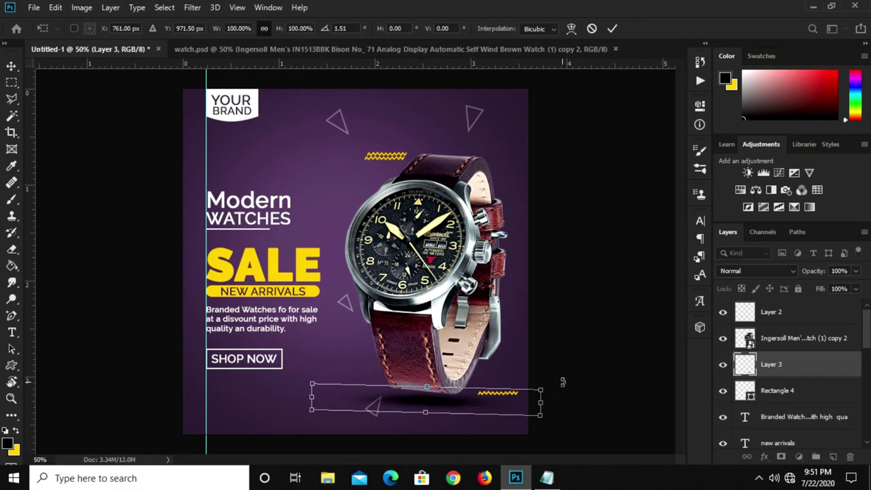
key(Return)
click(541, 373)
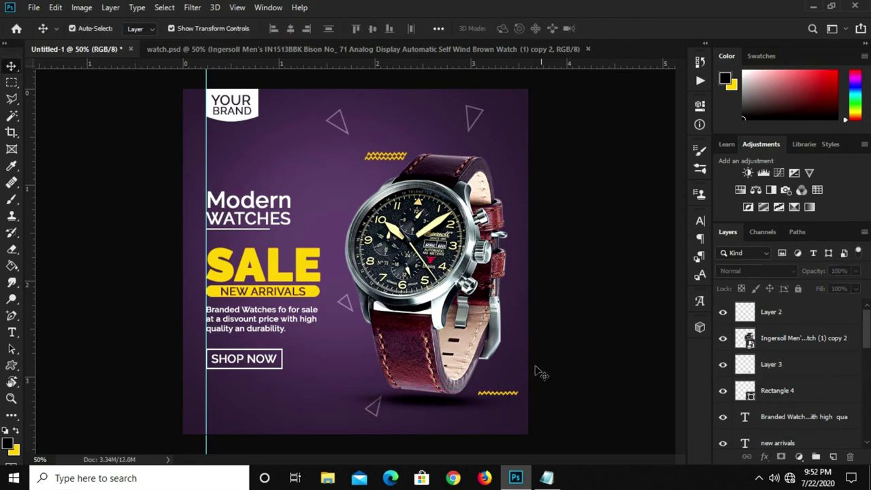
- Set the shadow layer's opacity to 87%
click(425, 405)
click(846, 272)
text(87)
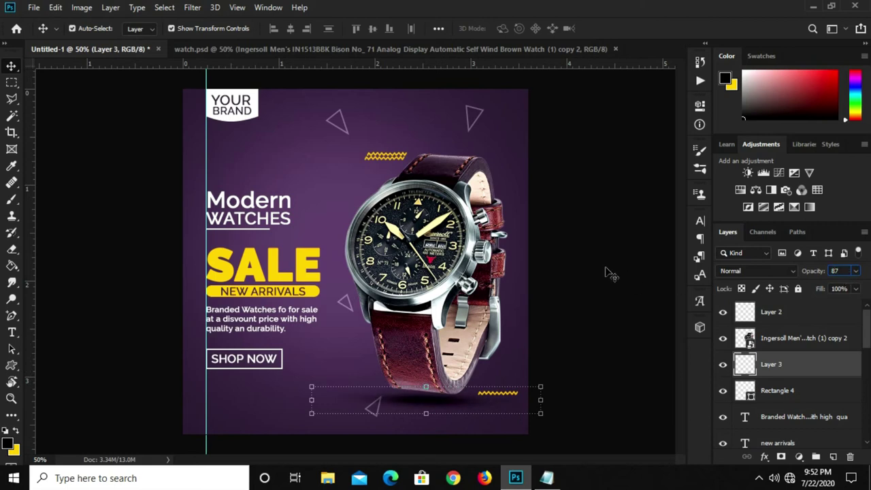
click(599, 279)
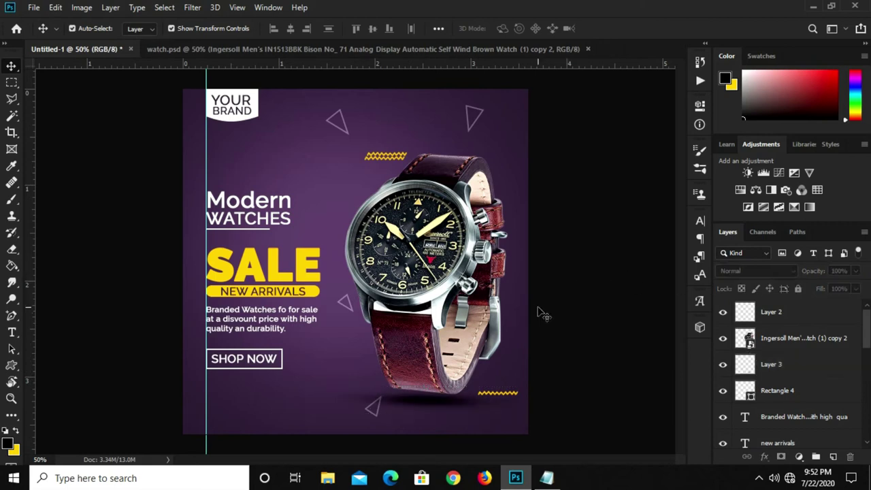
click(427, 401)
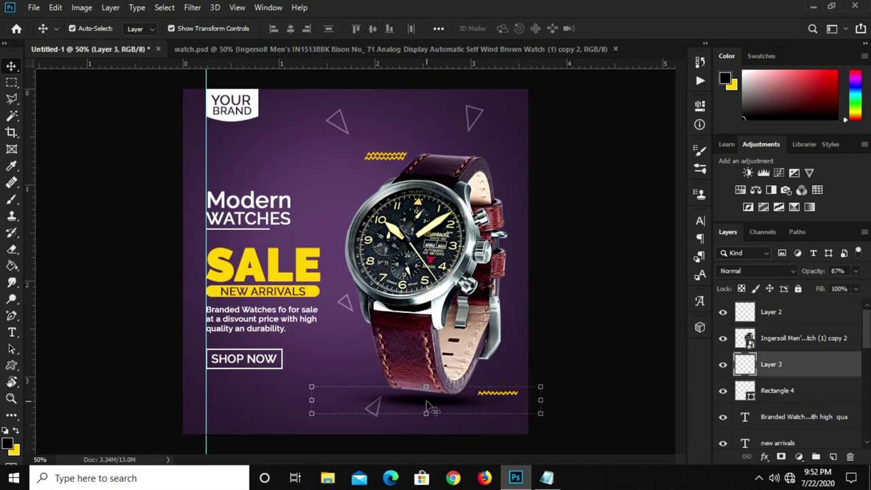
click(579, 347)
- Type the 'up to off' offer text below the SHOP NOW button
click(12, 333)
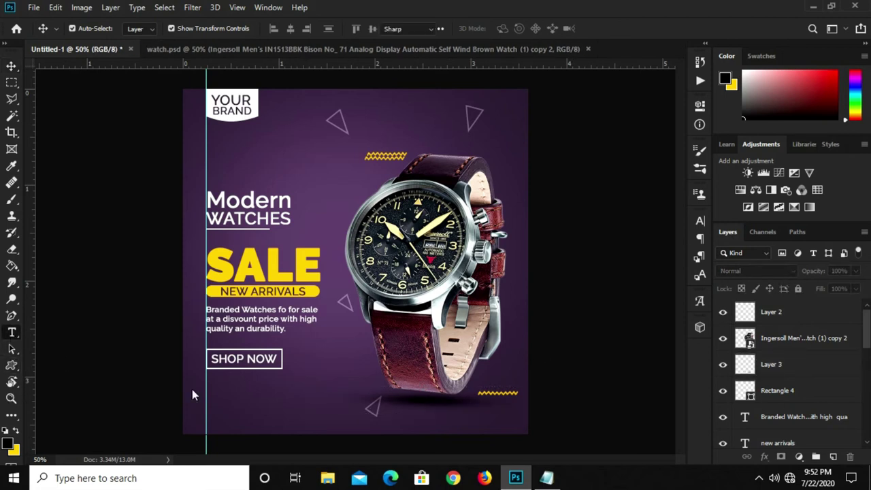
click(285, 388)
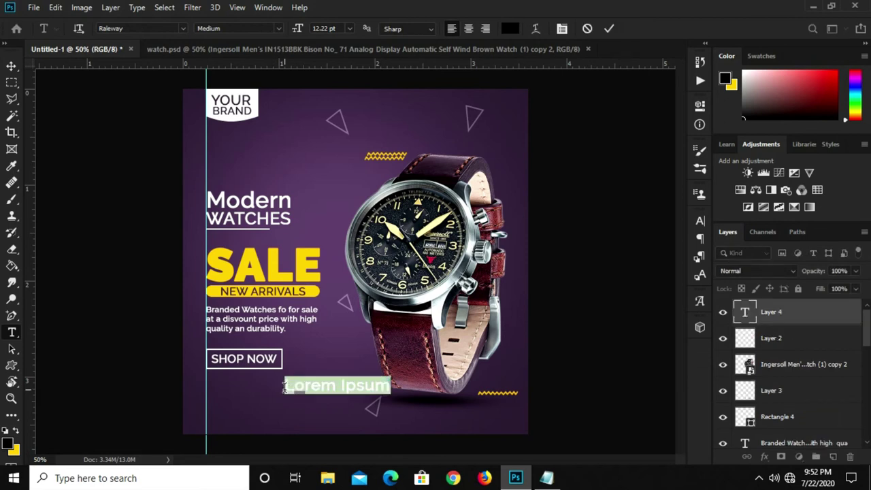
text(Up)
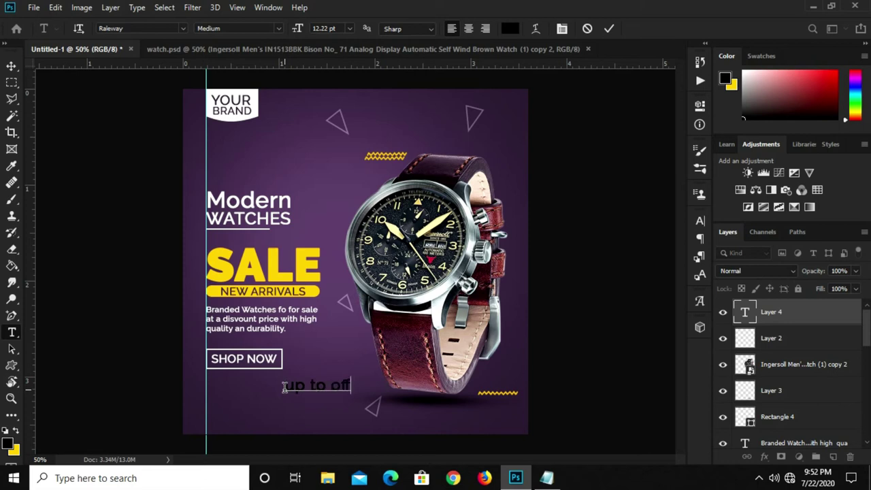
click(608, 29)
key(v)
- Style the offer text in Accidental Presidency, All Caps, colour #ffffff
click(700, 221)
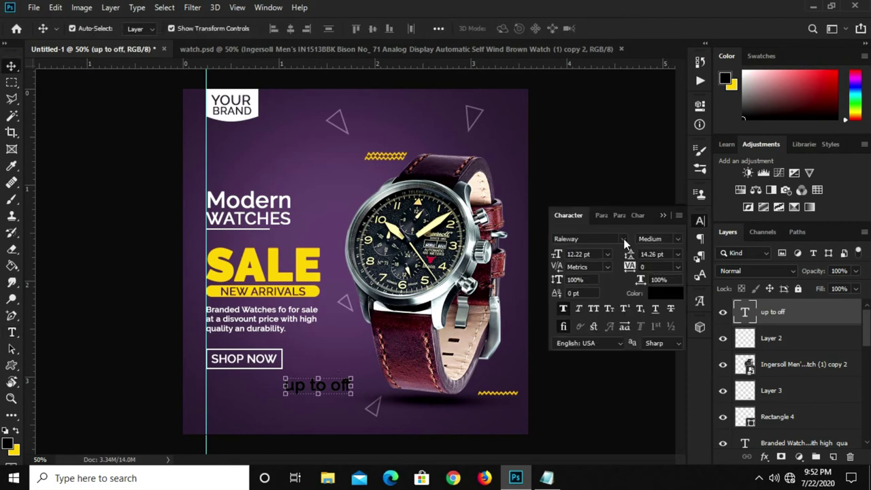
click(622, 239)
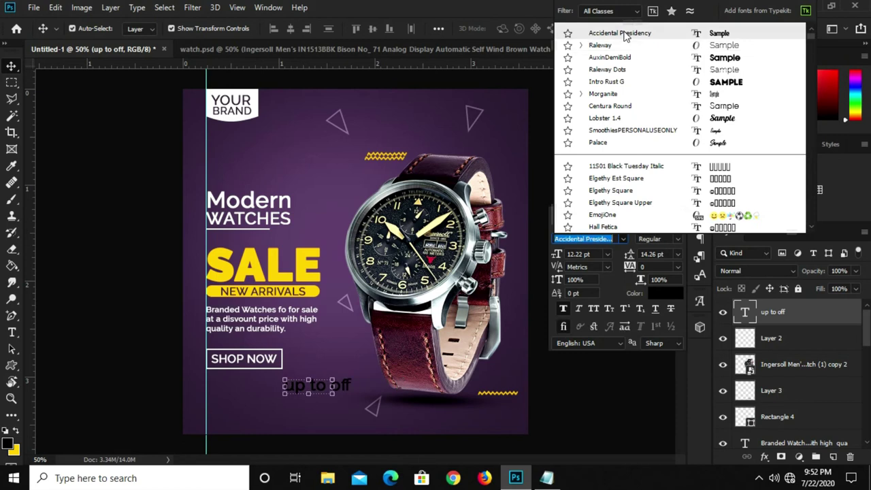
click(625, 35)
click(594, 310)
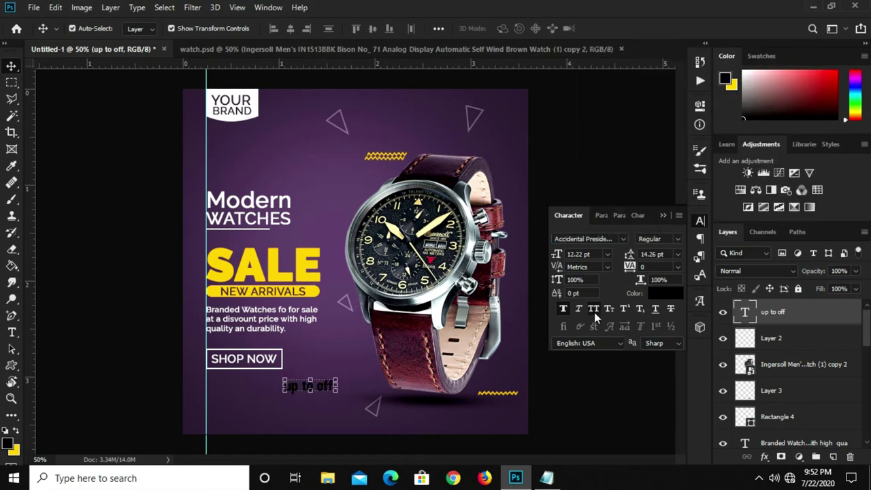
click(664, 293)
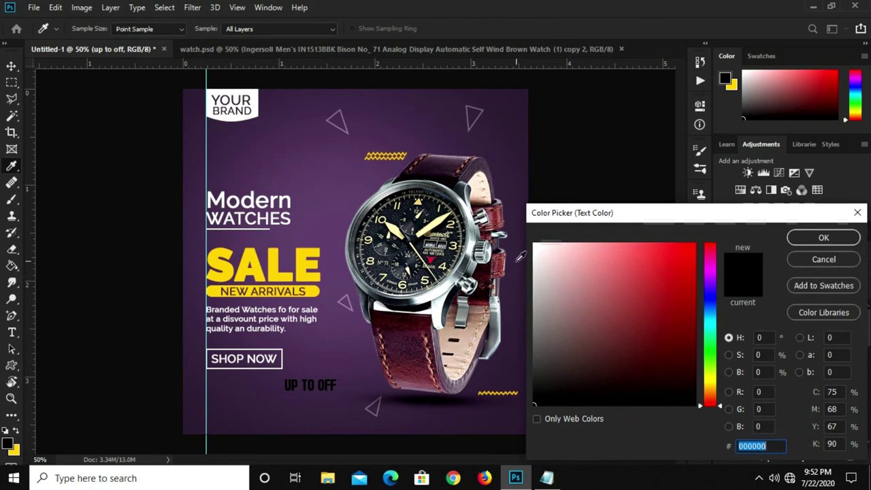
text(ffffff)
click(823, 238)
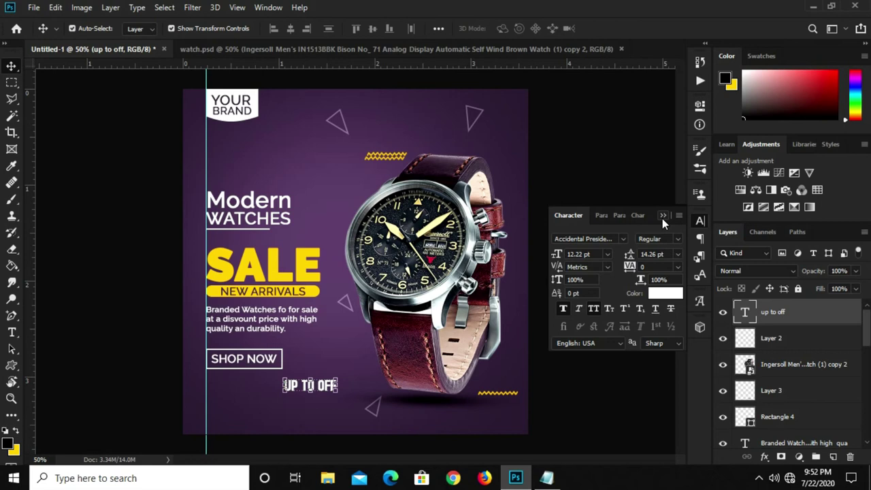
click(662, 217)
- Enlarge the UP TO OFF text with Free Transform
key(ctrl+t)
mouse_move(338, 377)
mouse_down()
mouse_move(360, 359)
mouse_move(328, 325)
mouse_move(368, 335)
mouse_move(343, 391)
mouse_up()
key(Return)
- Retype the lower text copy as '50' and scale it up to about 238%
key(t)
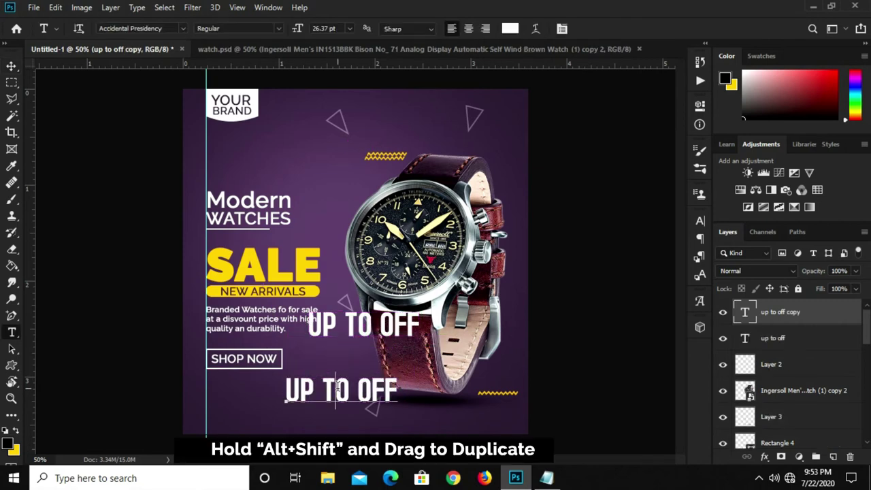
triple_click(338, 389)
text(50)
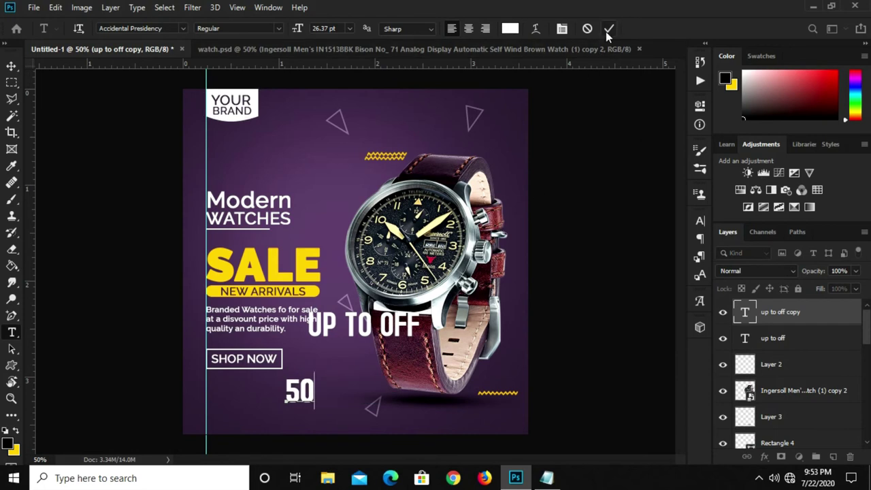
key(ctrl+Return)
key(v)
key(ctrl+t)
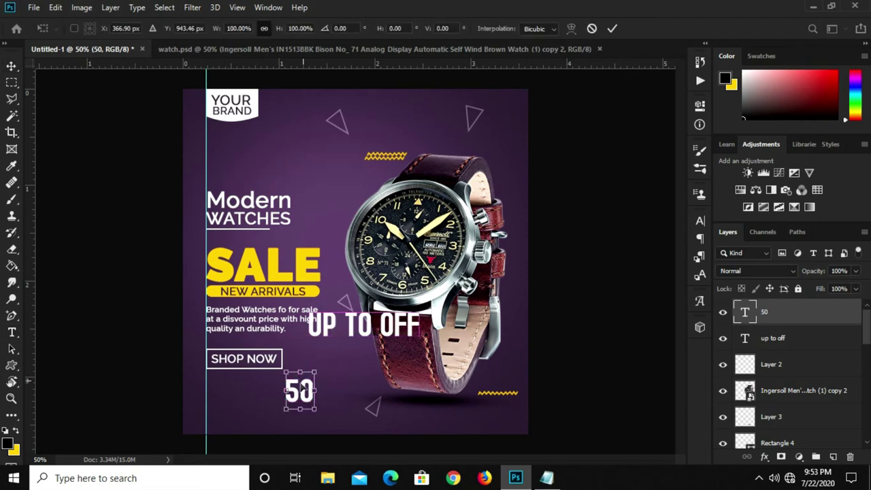
drag(299, 371, 322, 384)
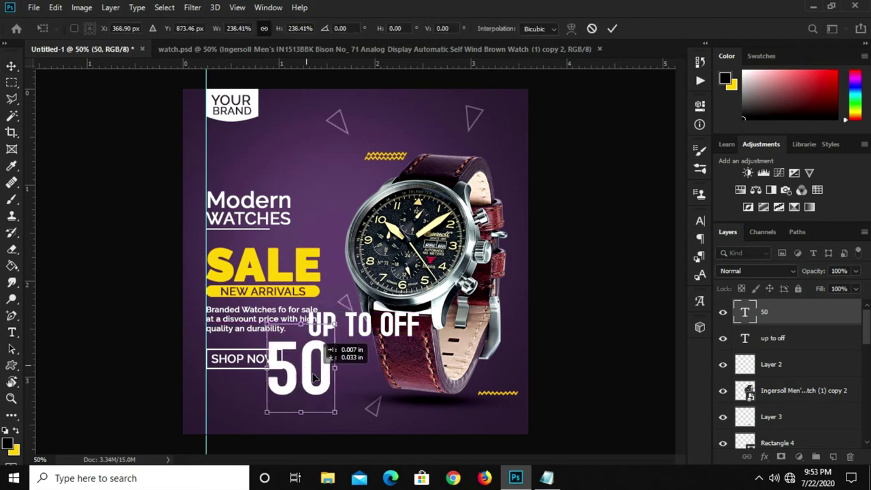
key(Return)
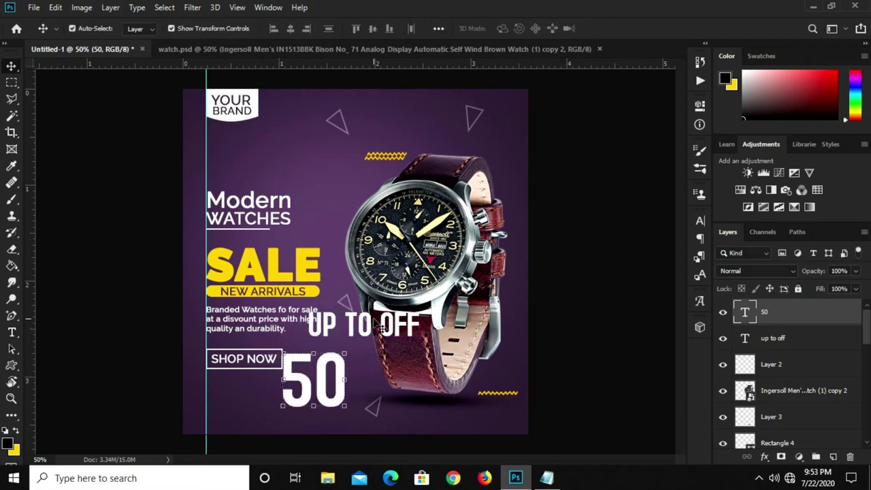
- Shift UP TO OFF right, copy it below, and retype the copy as '%'
click(368, 327)
mouse_move(368, 326)
mouse_down()
mouse_move(404, 327)
mouse_move(420, 378)
mouse_up()
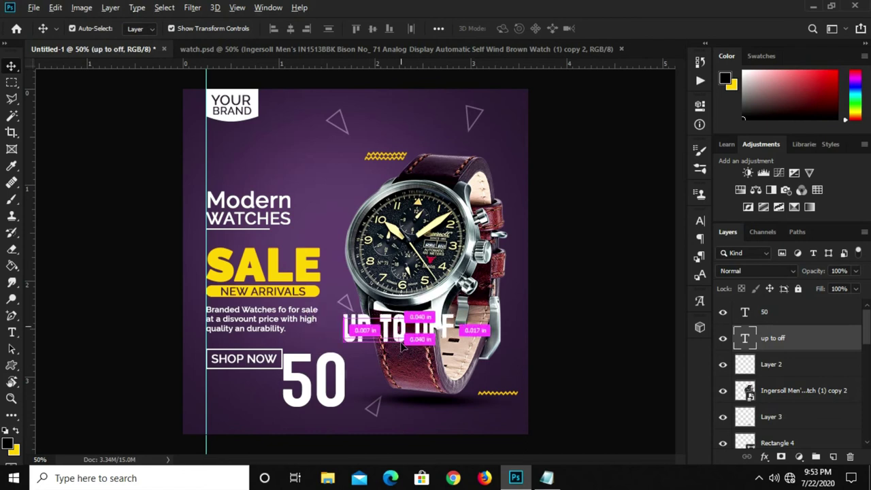
key(t)
drag(361, 379, 473, 379)
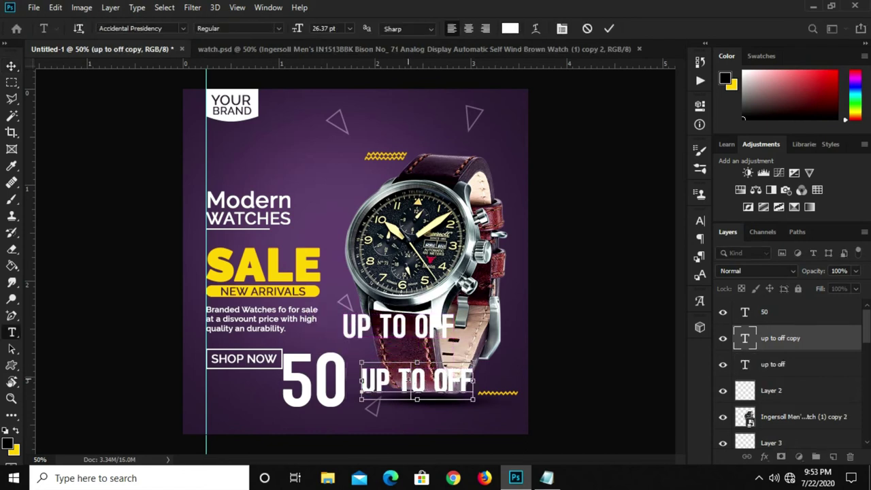
text(%)
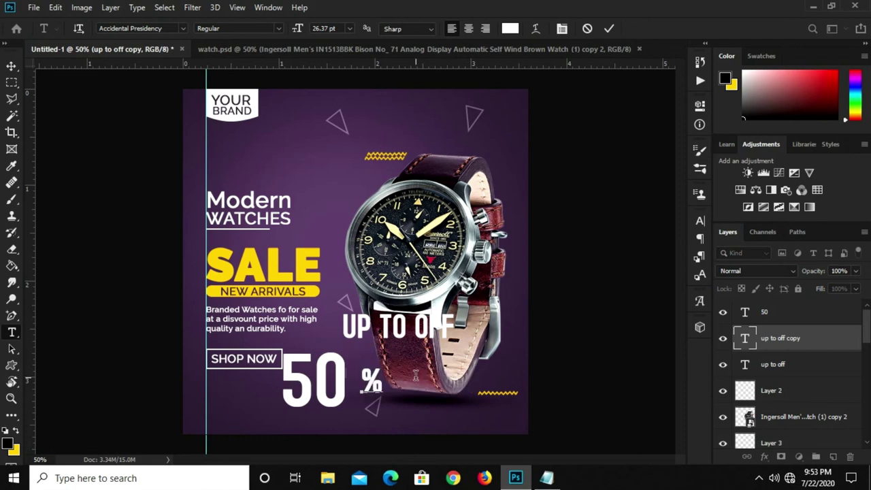
key(ctrl+Return)
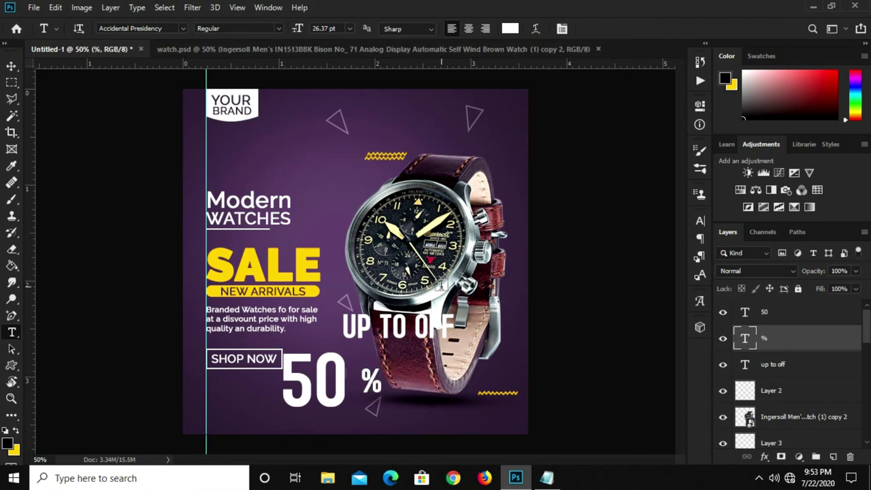
- Delete 'OFF' so the offer line reads just 'UP TO'
key(v)
scroll(415, 326, up, 2)
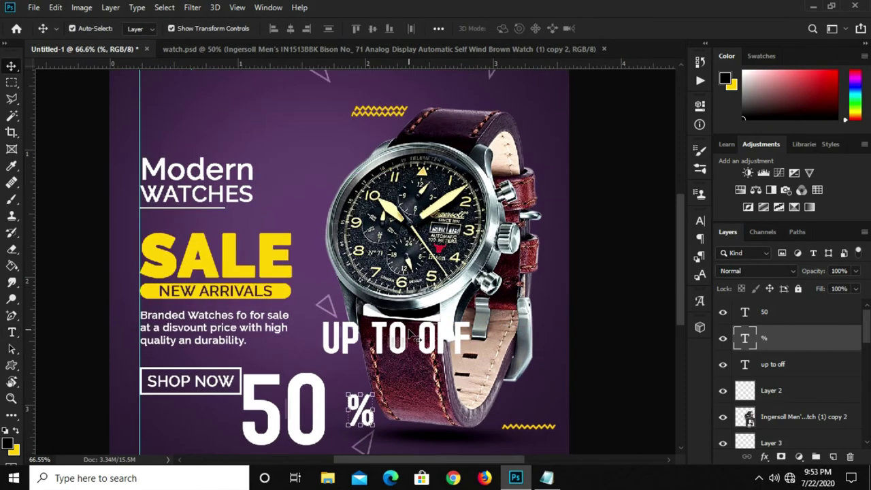
key(t)
click(471, 336)
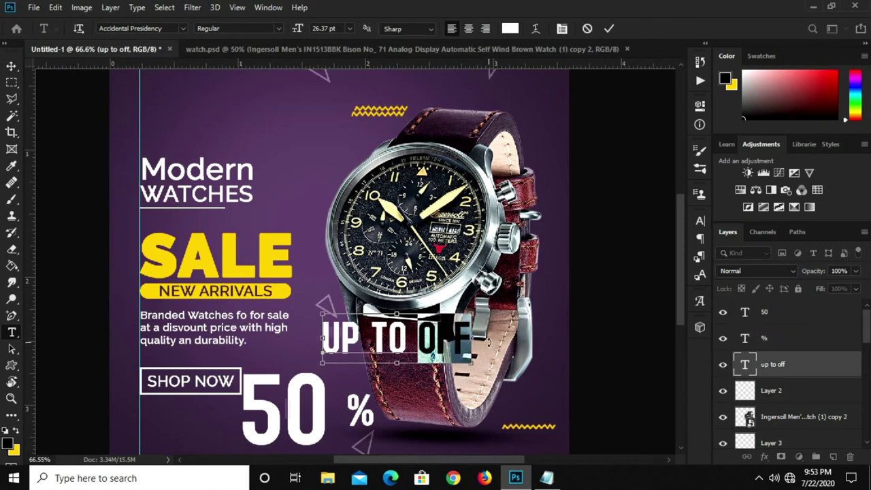
key(BackSpace)
key(BackSpace)
key(BackSpace)
click(608, 27)
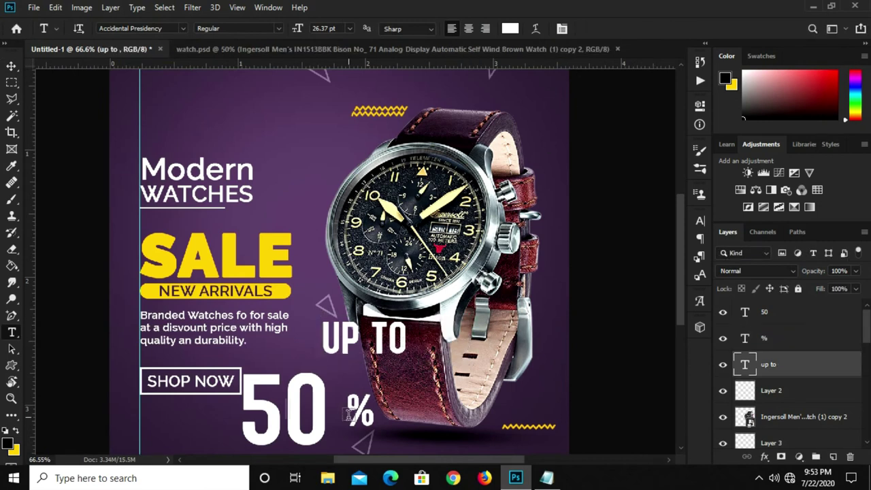
- Enlarge the '%' sign beside the 50
key(v)
click(360, 412)
drag(360, 413, 363, 394)
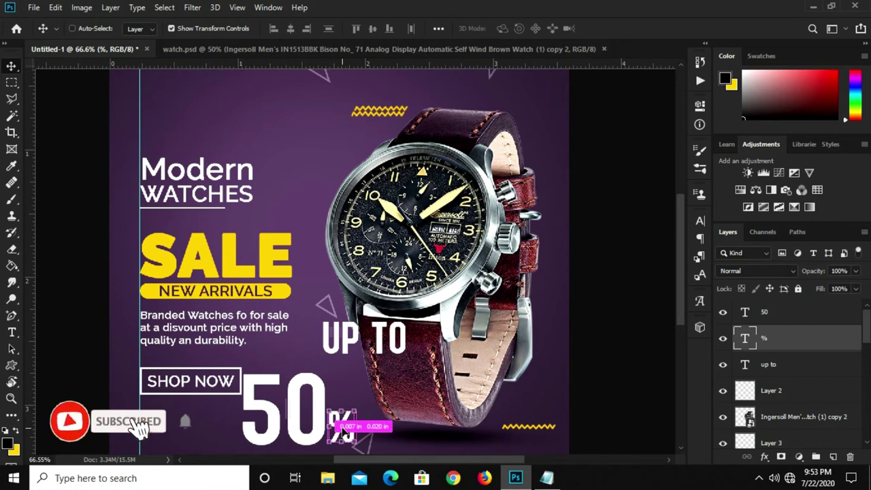
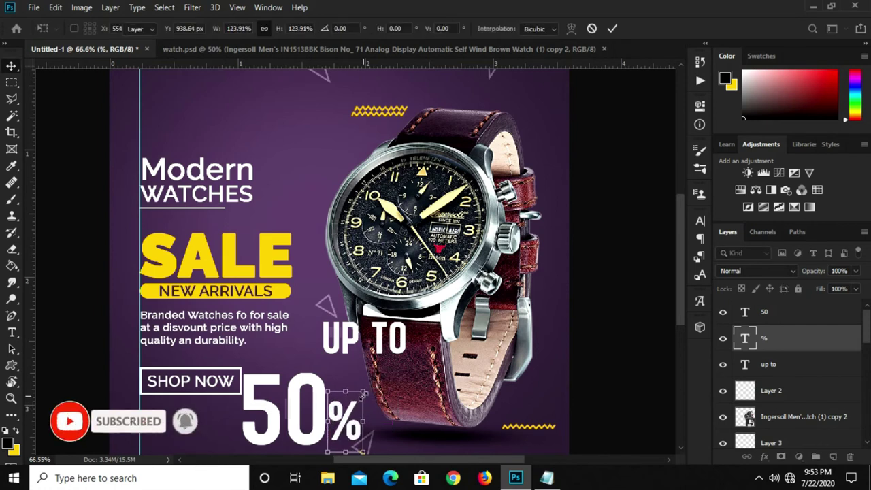
- Commit the % resize, then shrink UP TO to about 64% above the %
key(Return)
click(397, 347)
key(ctrl+t)
mouse_move(364, 319)
mouse_down()
mouse_move(384, 386)
mouse_move(379, 373)
mouse_up()
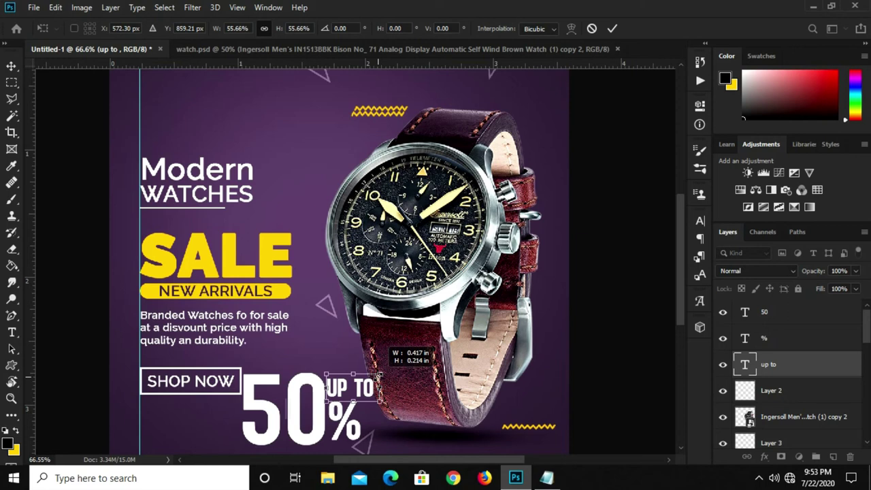
key(Return)
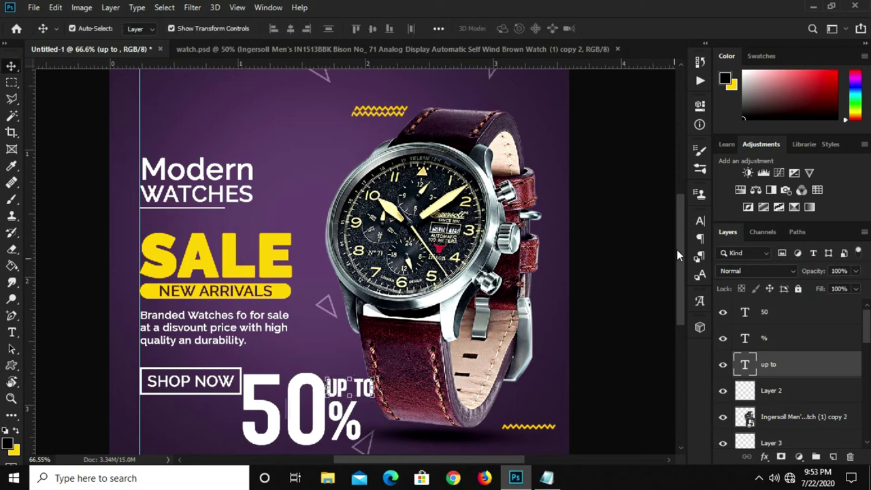
click(700, 221)
- Set the UP TO tracking to -10 in the Character panel, after trying -25 and -50
click(677, 267)
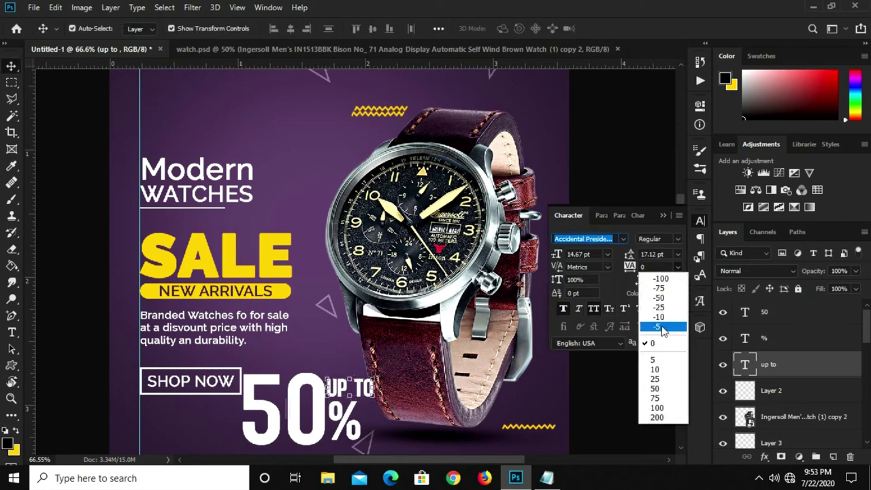
click(660, 310)
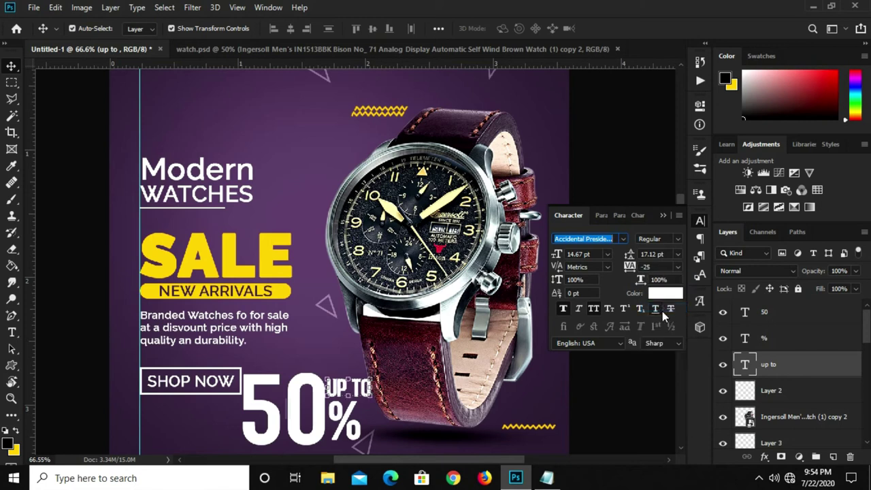
click(682, 266)
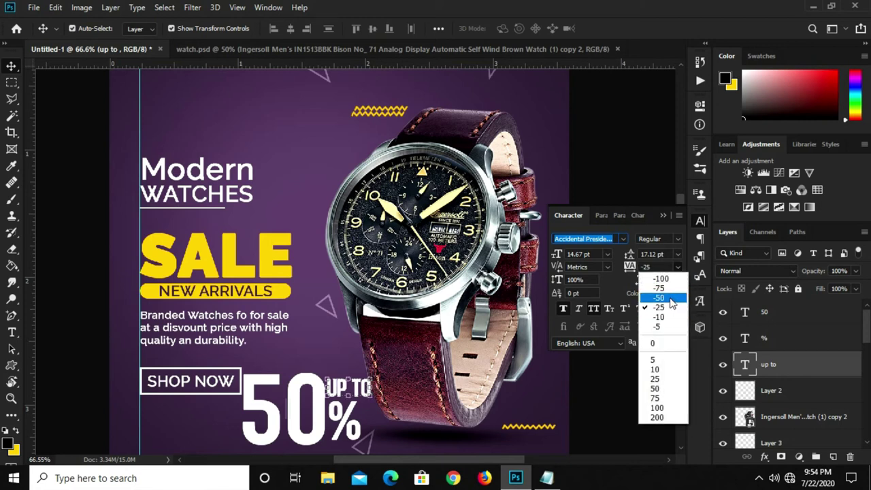
click(664, 303)
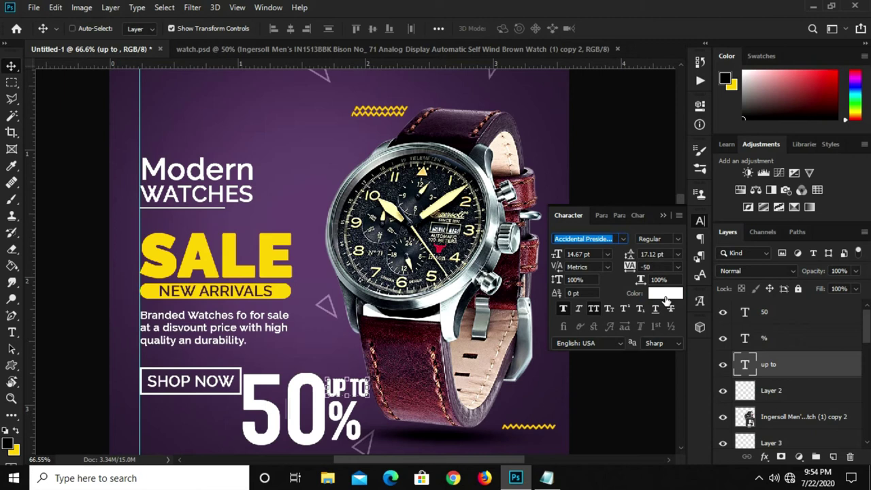
key(ctrl+z)
click(677, 267)
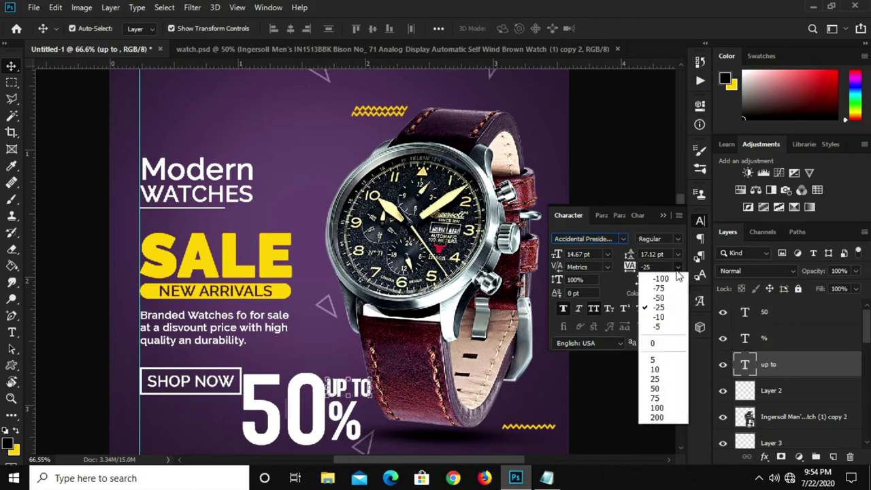
click(666, 317)
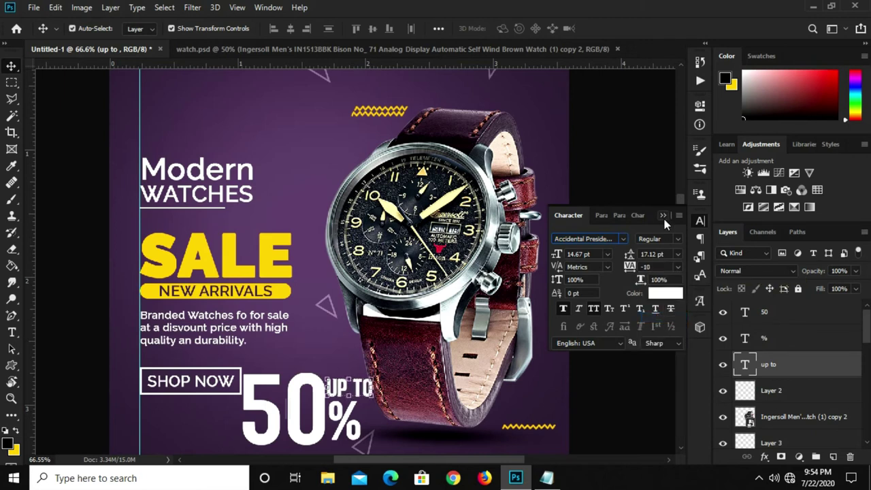
click(663, 216)
click(363, 429)
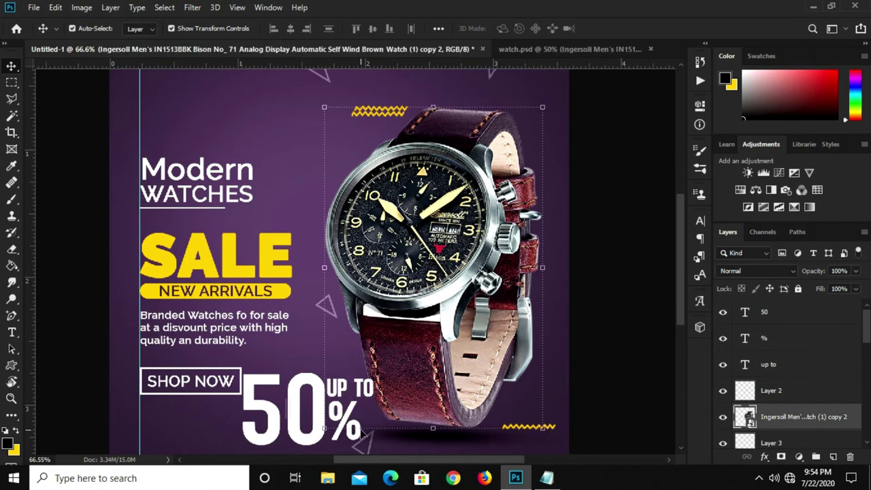
- Nudge the % sign slightly to the right beside the 50
click(674, 369)
scroll(347, 408, up, 2)
click(353, 405)
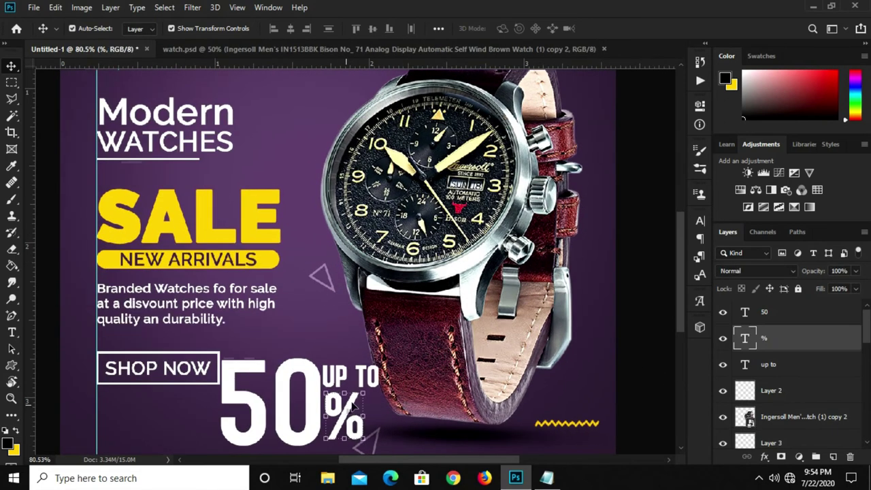
drag(353, 411, 359, 411)
- Shrink the UP TO text further, to about 73%
click(383, 379)
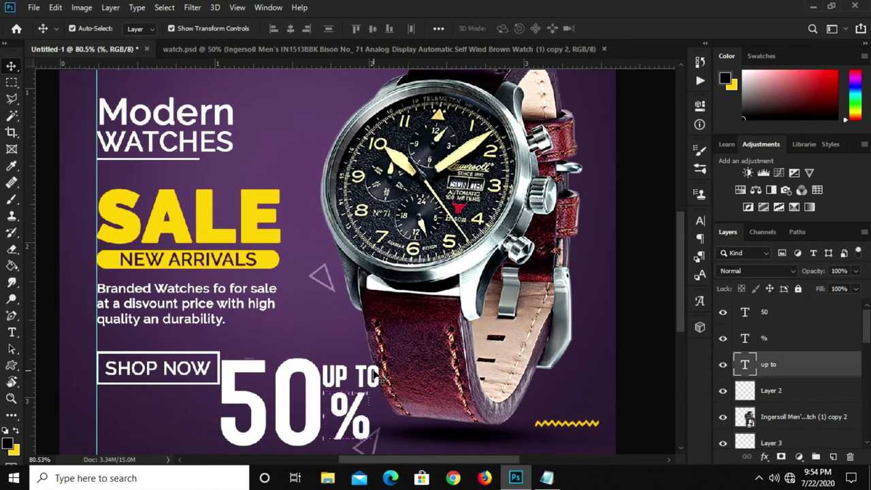
key(ctrl+t)
drag(354, 361, 367, 381)
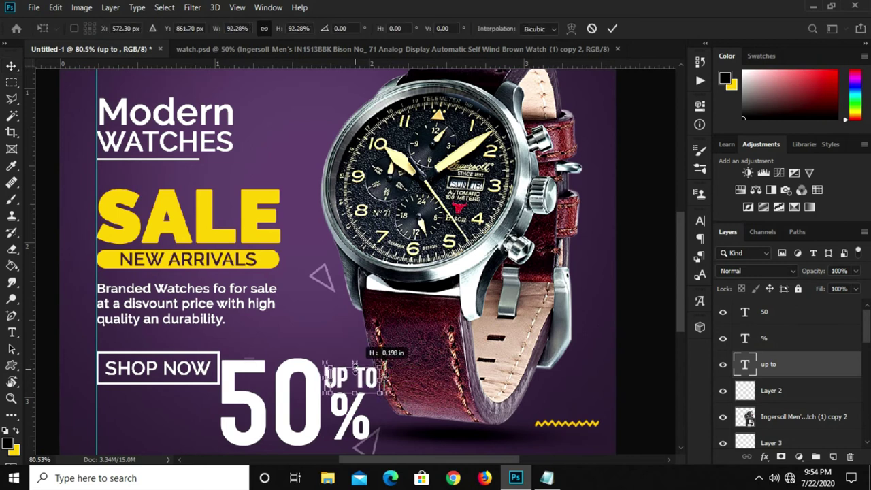
key(Return)
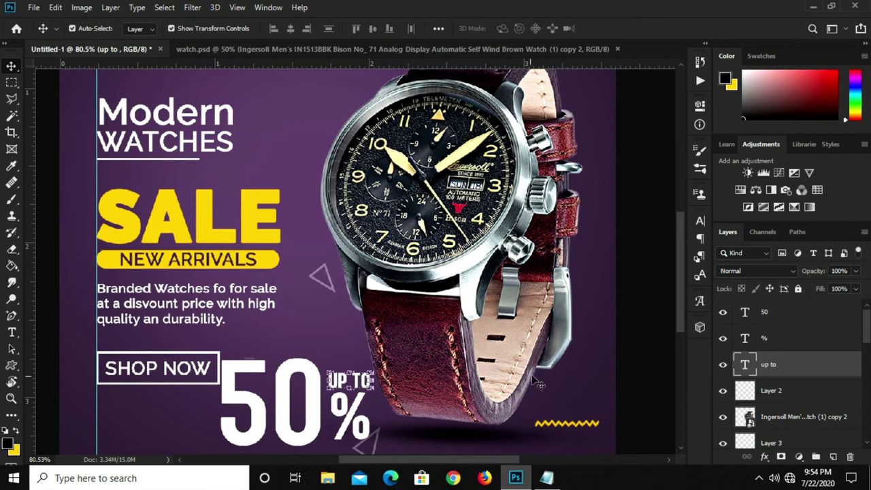
click(392, 417)
- Enlarge the % sign slightly from its top edge, to about 103%
click(347, 425)
scroll(348, 425, up, 1)
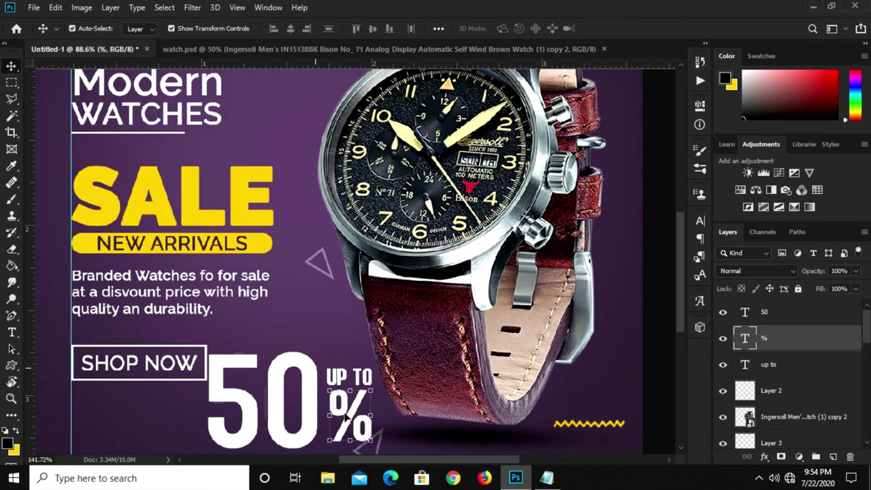
scroll(348, 426, up, 2)
key(ctrl+t)
drag(359, 349, 359, 346)
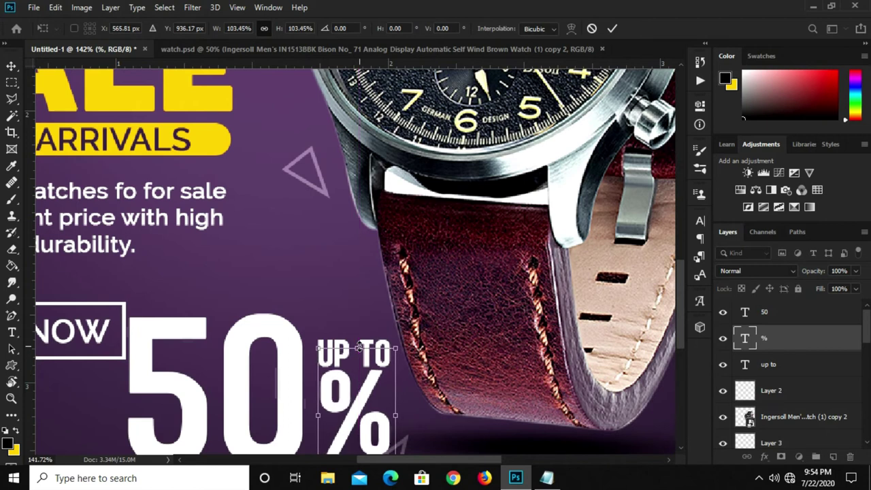
key(Return)
scroll(367, 357, down, 5)
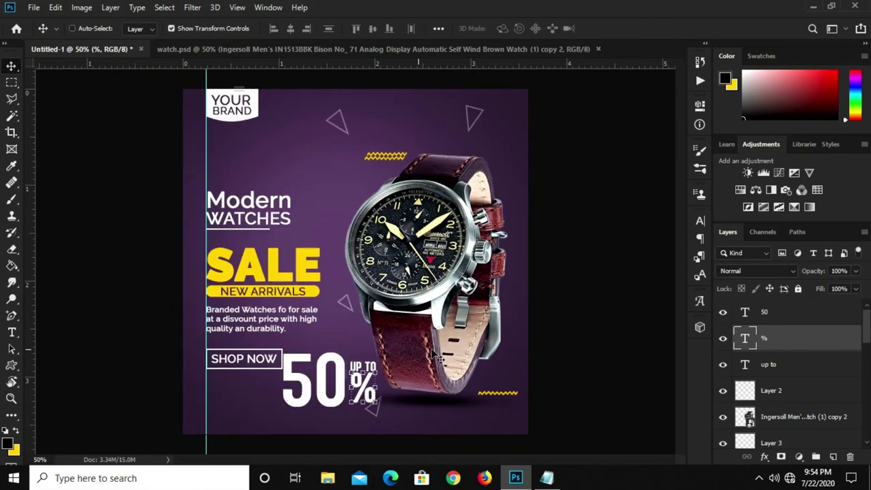
click(556, 373)
click(348, 388)
- Scale the 50 down slightly from its top edge, to about 96%
scroll(344, 388, up, 1)
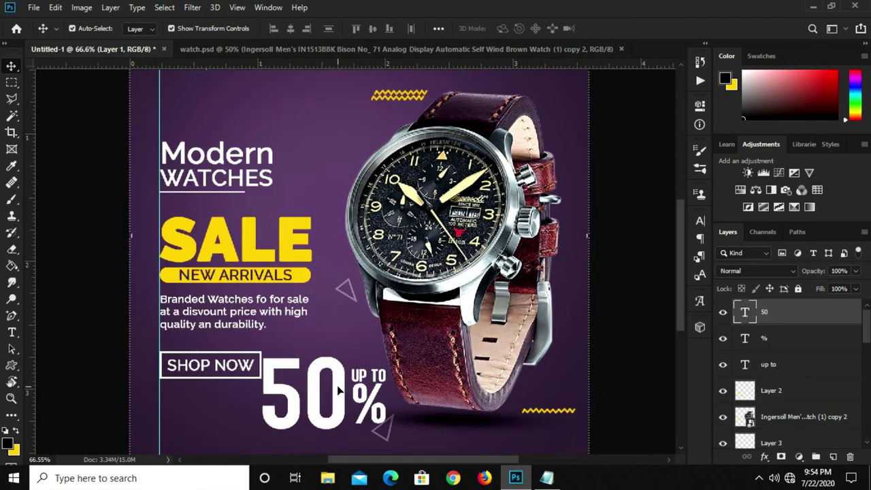
key(t)
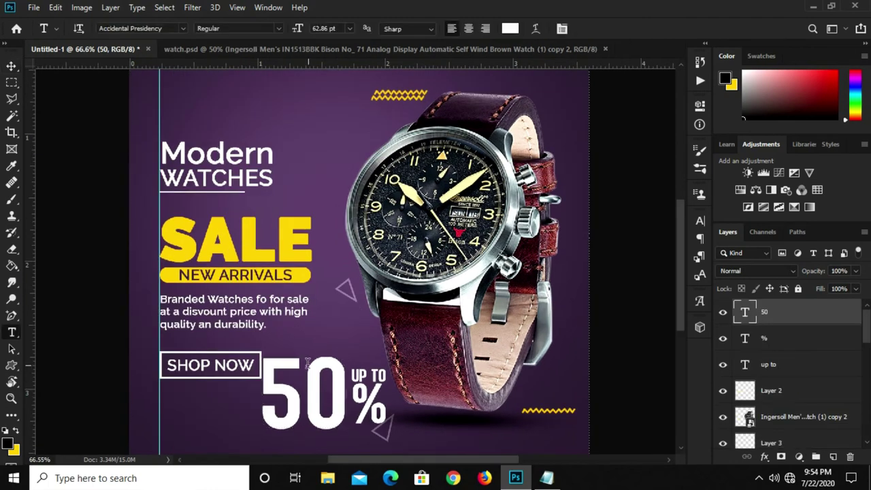
key(v)
key(ctrl+t)
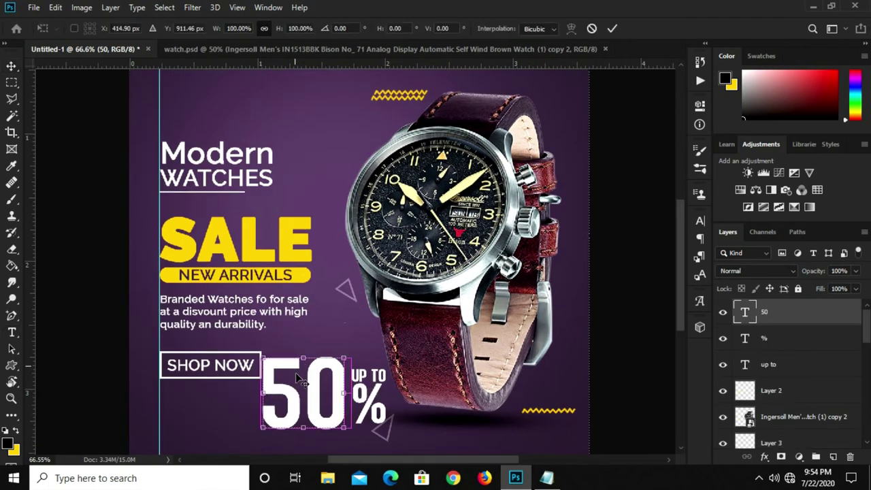
scroll(295, 372, up, 2)
drag(312, 313, 312, 319)
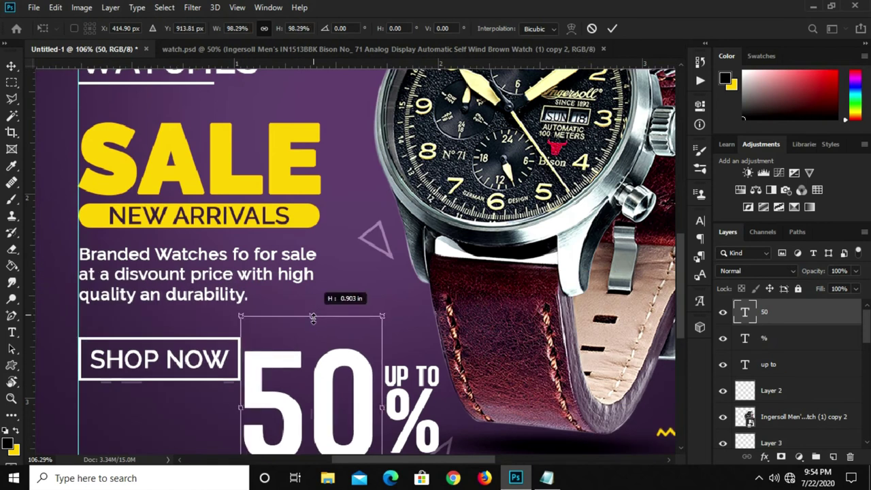
key(Return)
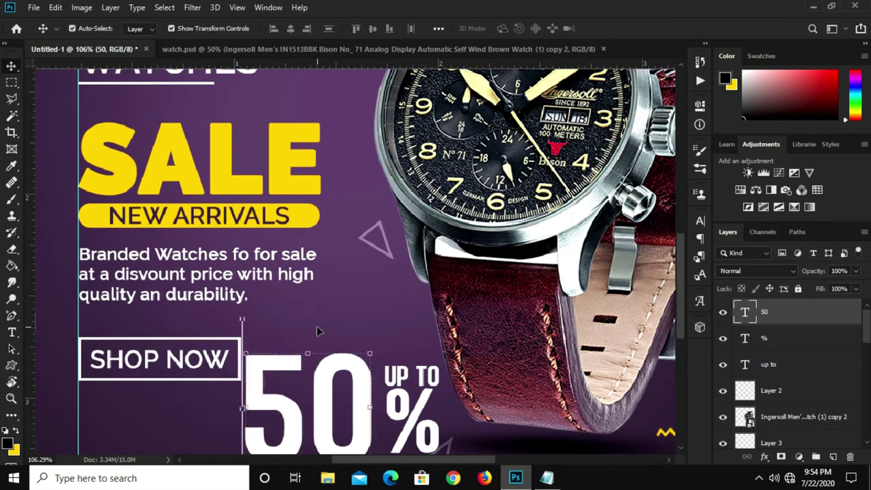
scroll(318, 328, down, 2)
scroll(332, 381, up, 1)
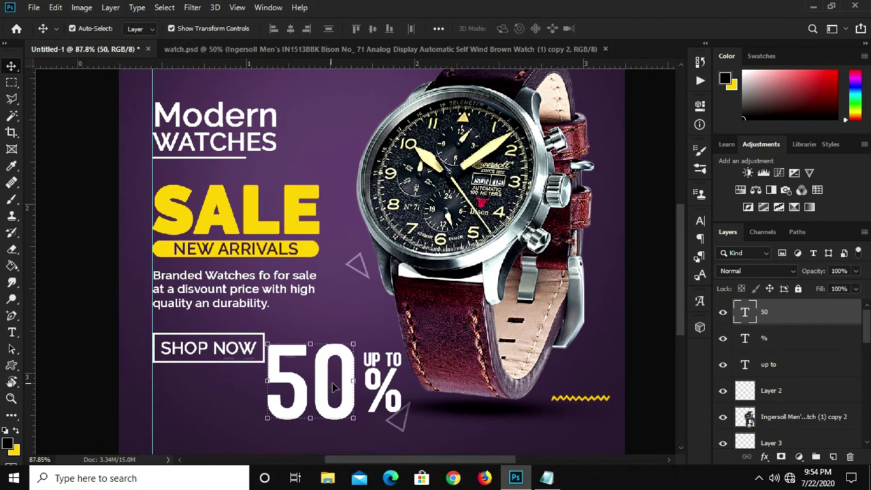
scroll(332, 382, up, 1)
- Switch to the Rectangular Marquee and rasterize the 50 type layer
right_click(11, 82)
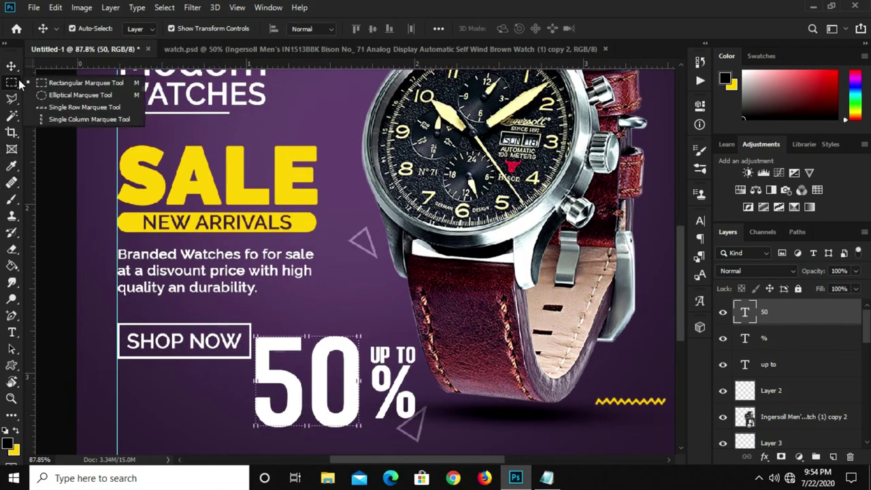
click(68, 81)
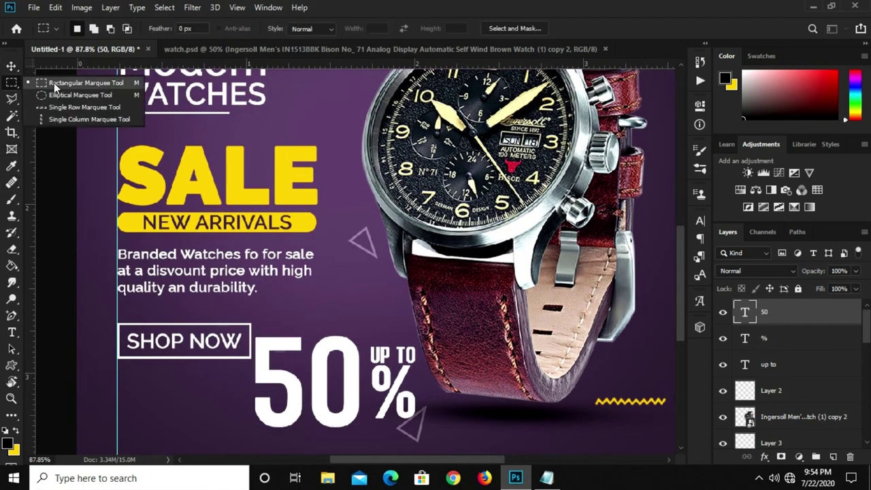
right_click(787, 319)
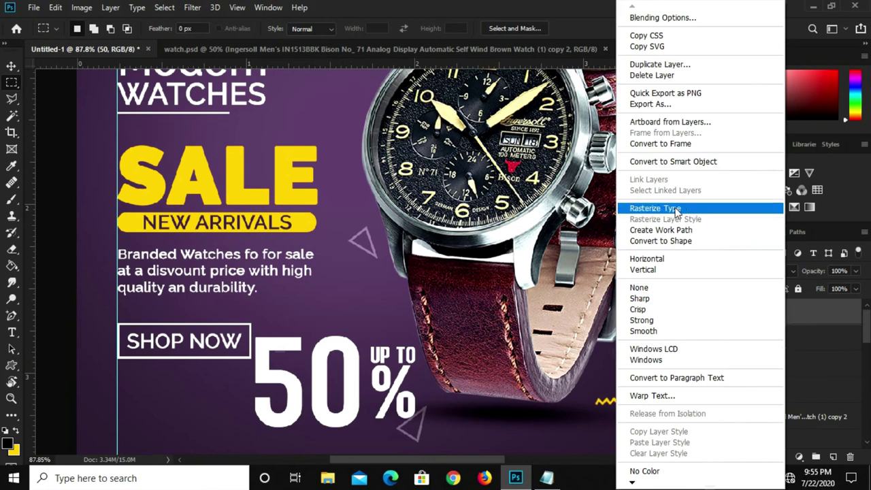
click(676, 211)
- Delete a rectangle from the right side of the 0 so it reads like a C
scroll(341, 381, up, 1)
scroll(340, 381, up, 2)
drag(325, 361, 390, 388)
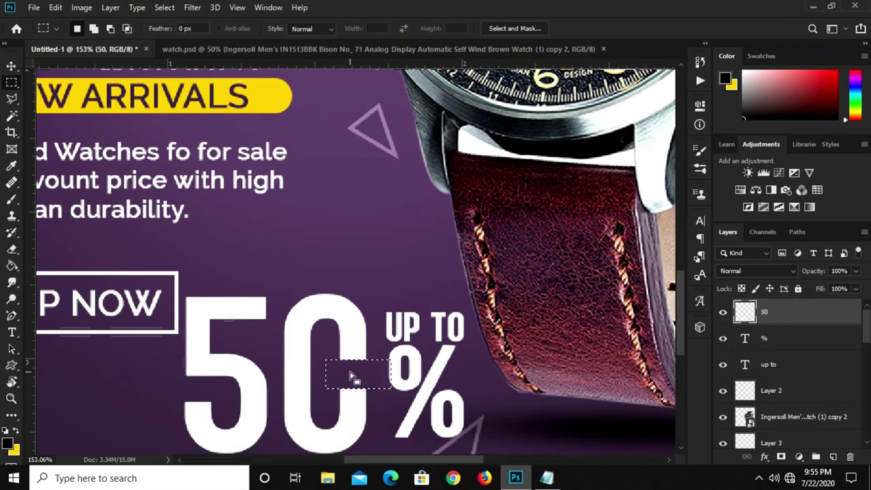
key(Delete)
key(ctrl+d)
- Add a new text layer reading 'OFF'
key(v)
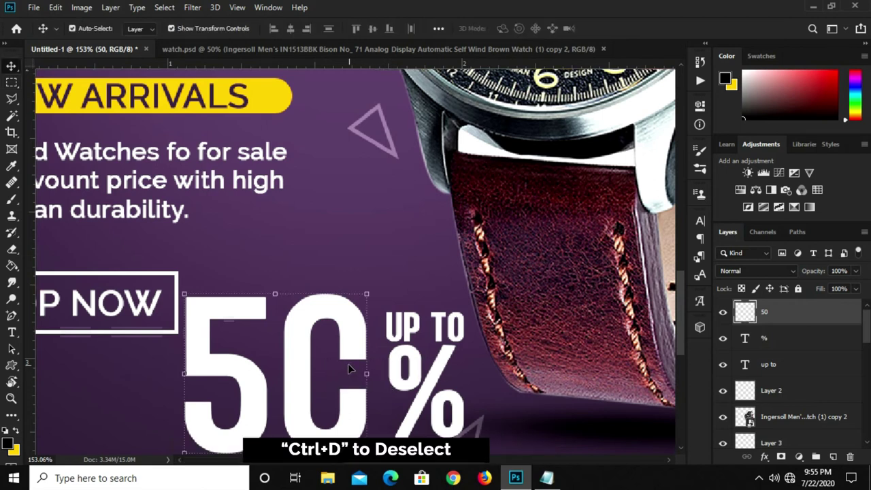
click(53, 349)
click(12, 332)
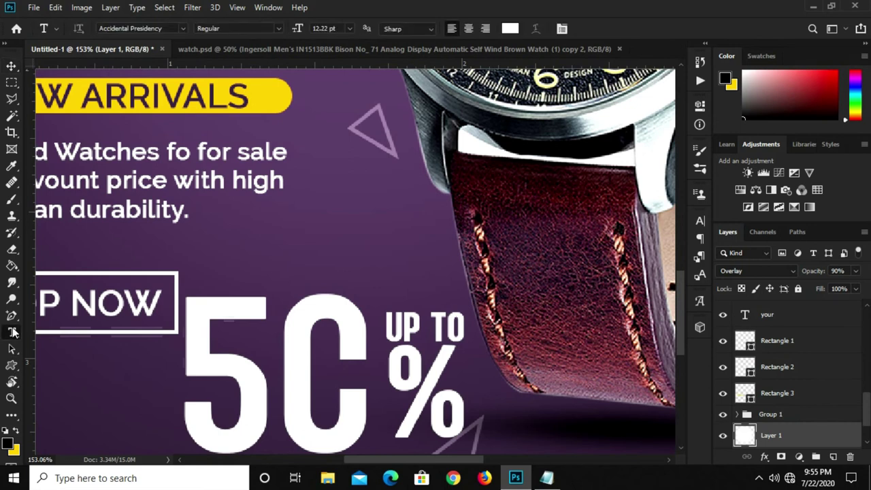
click(331, 237)
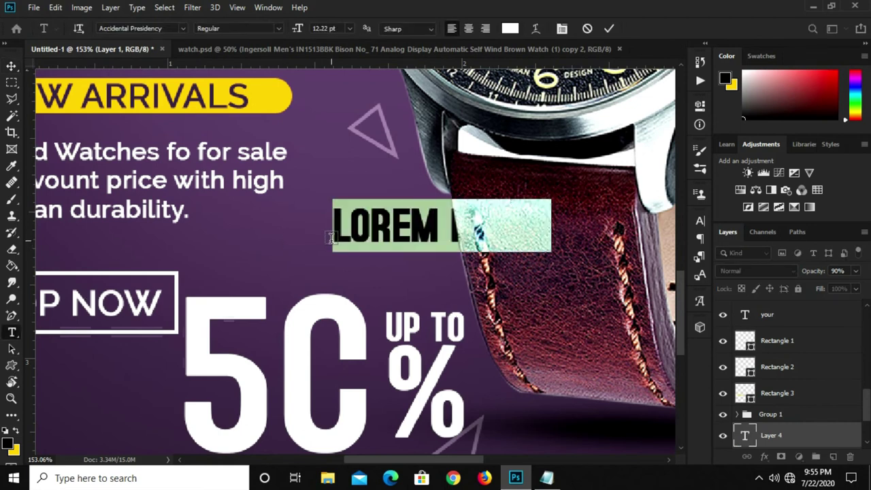
text(OFF)
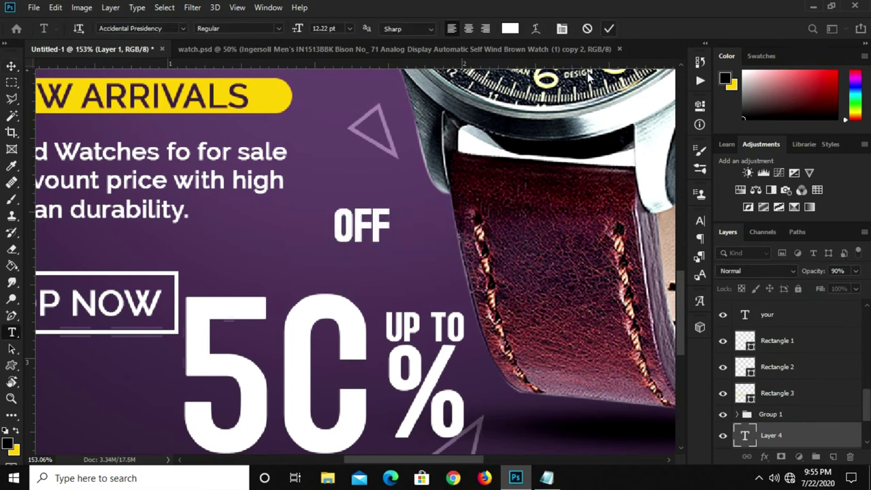
click(609, 28)
key(v)
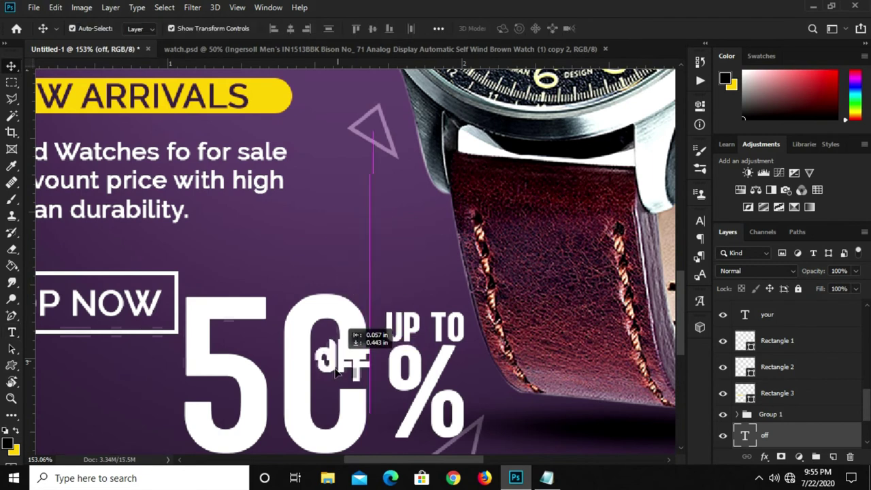
- Move OFF into the notch of the 50, scale it down and nudge it into place
key(ctrl+t)
mouse_move(358, 227)
mouse_down()
mouse_move(349, 391)
mouse_move(345, 373)
mouse_up()
alt+scroll(348, 376, up, 2)
key(Return)
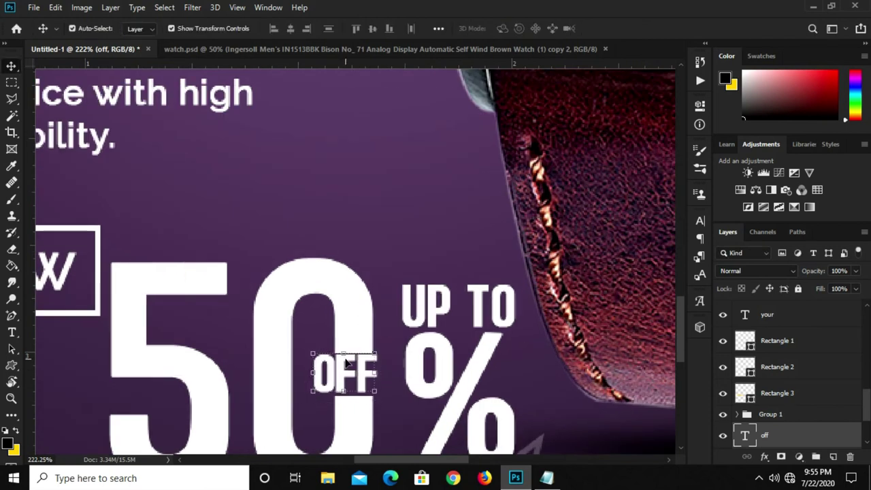
key(ctrl+t)
drag(340, 338, 342, 349)
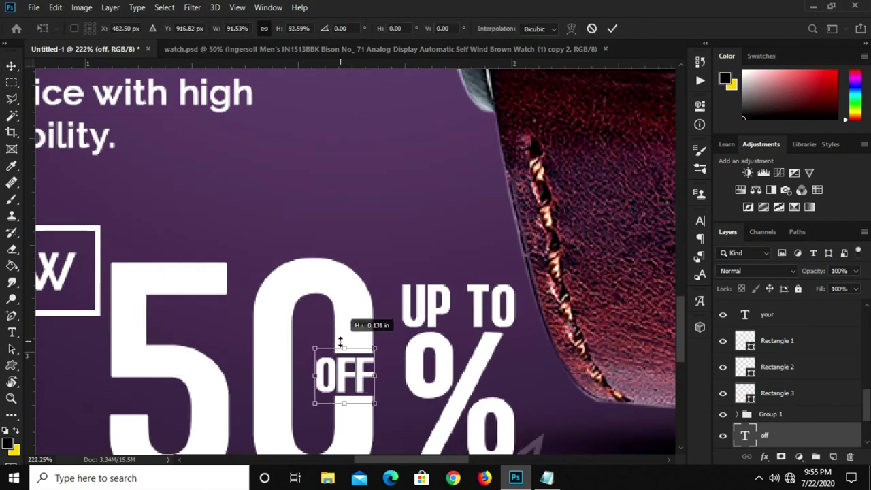
key(Return)
key(Down)
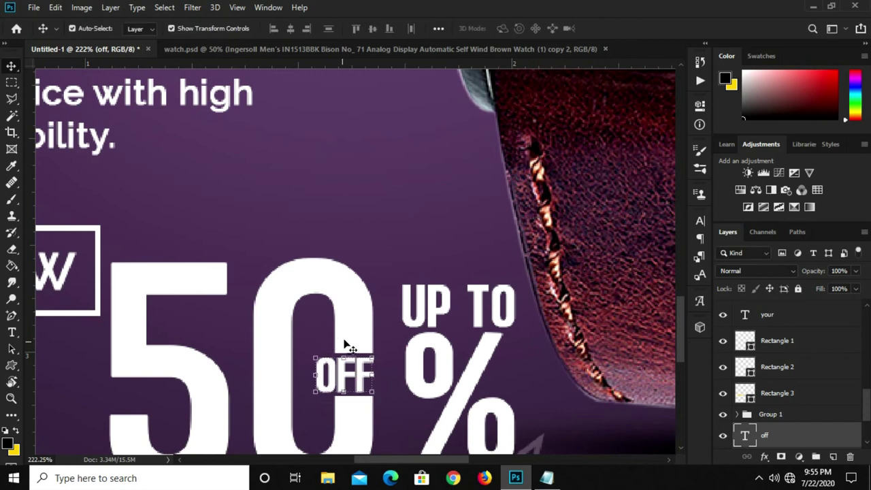
alt+scroll(353, 293, down, 5)
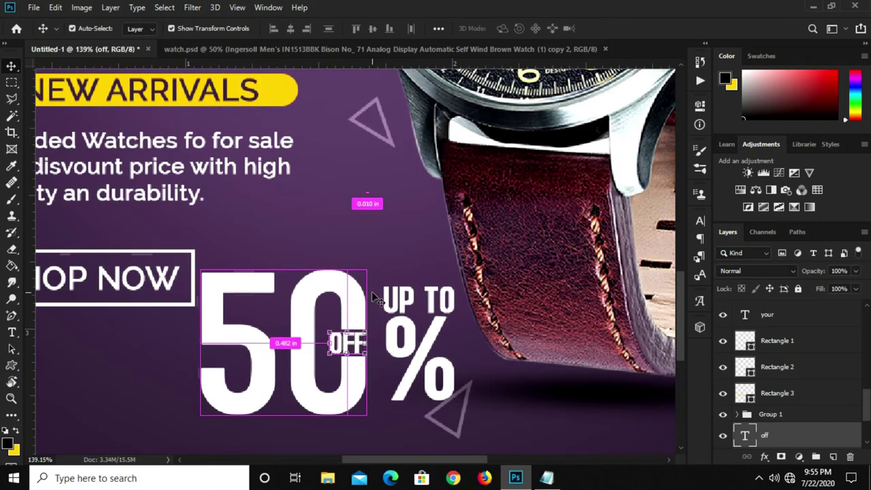
- Select the off, 50, % and up to layers together in the Layers panel
click(517, 376)
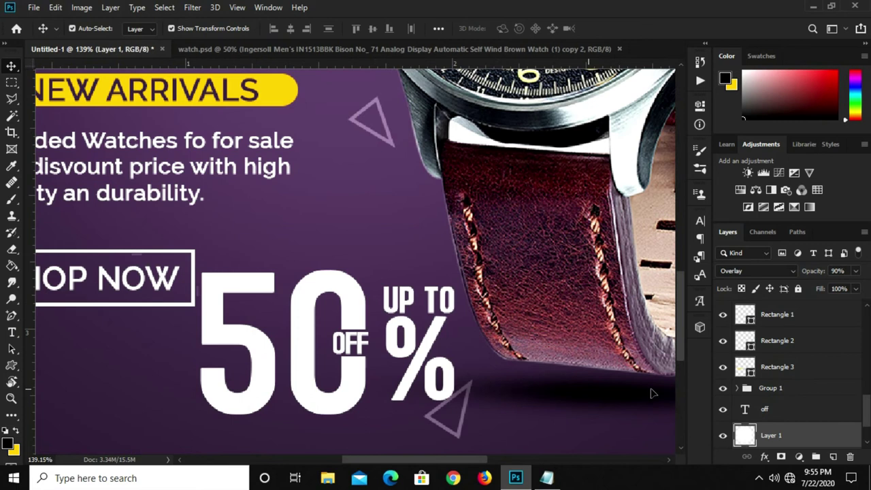
click(793, 410)
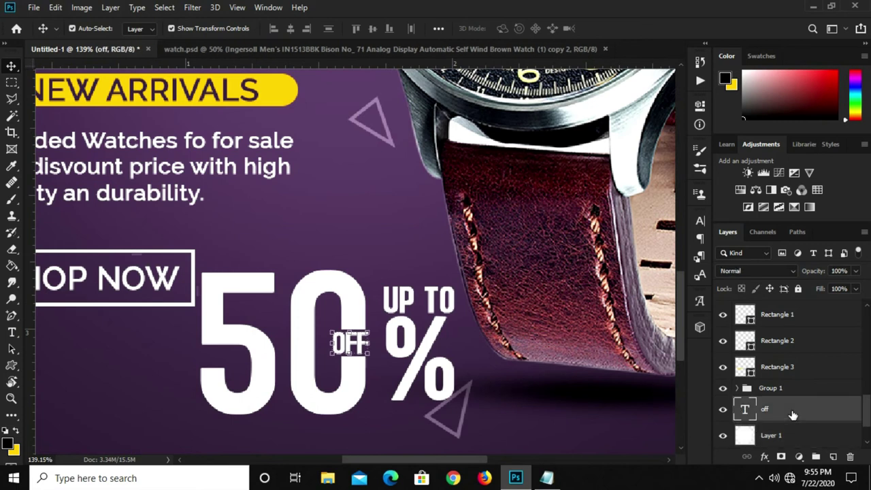
click(806, 367)
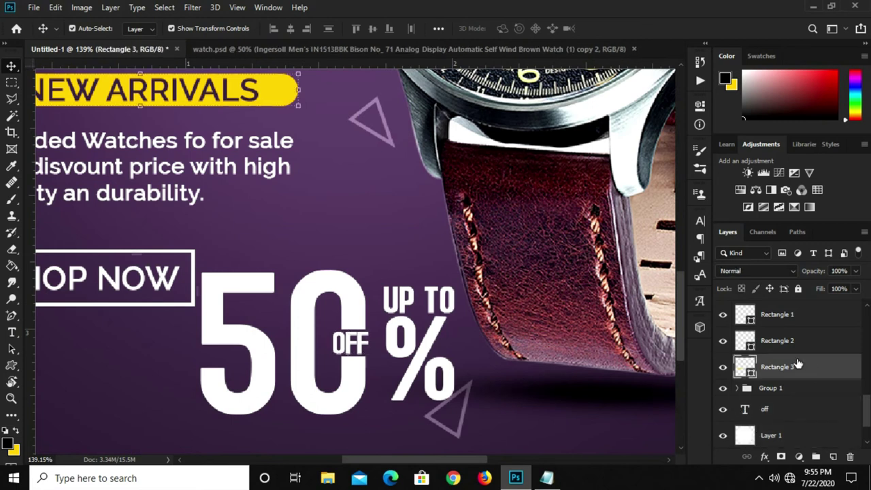
scroll(791, 385, up, 3)
scroll(792, 385, up, 3)
scroll(791, 385, up, 4)
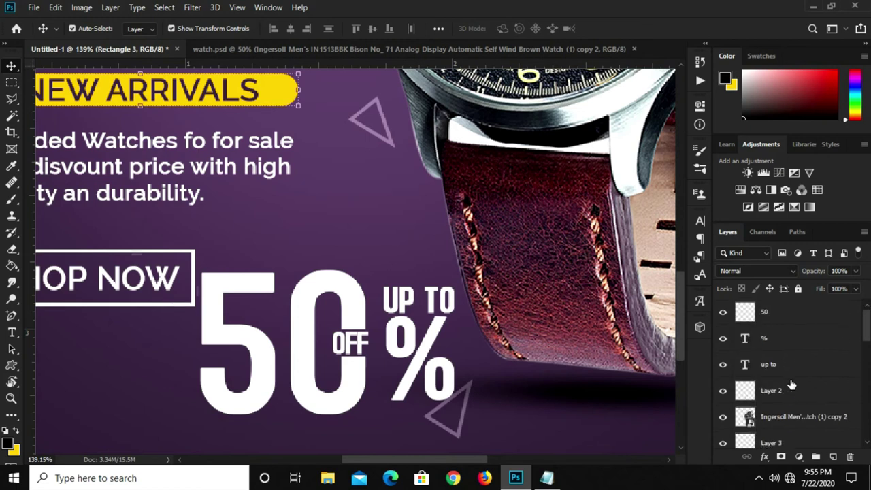
click(774, 318)
shift+click(776, 339)
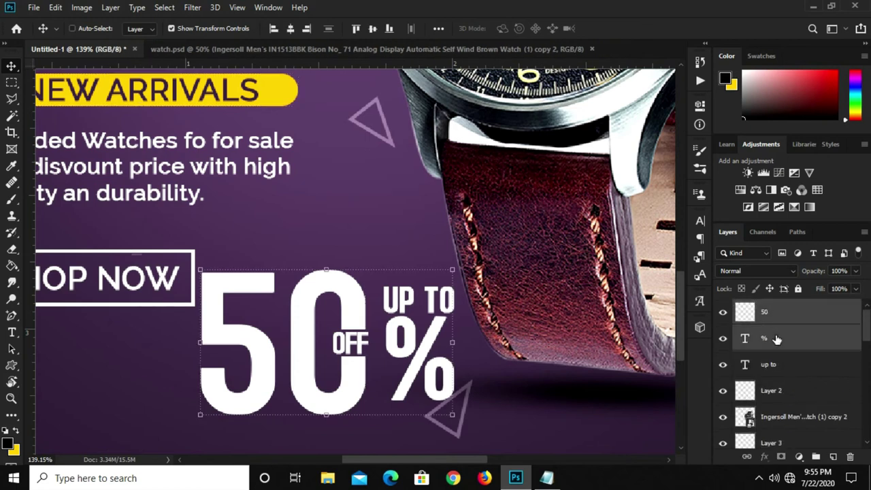
shift+click(779, 367)
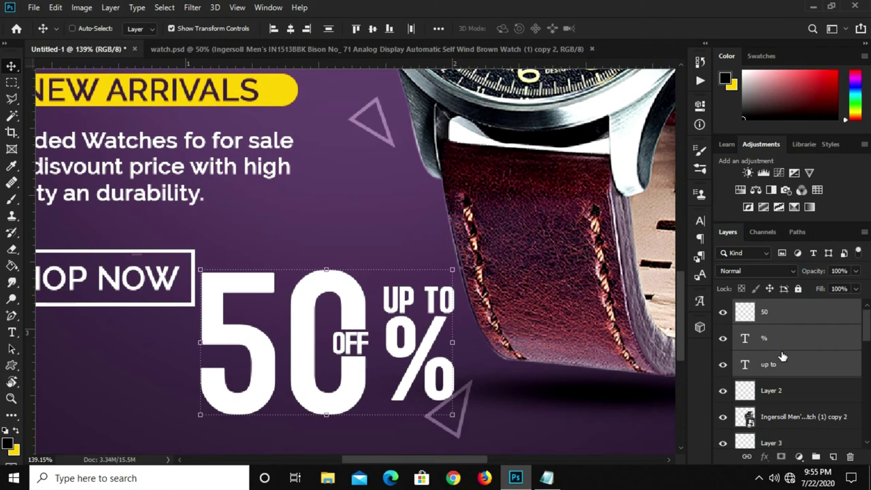
- Group the badge text layers into Group 2 and hide the group
scroll(782, 356, down, 5)
scroll(782, 358, down, 1)
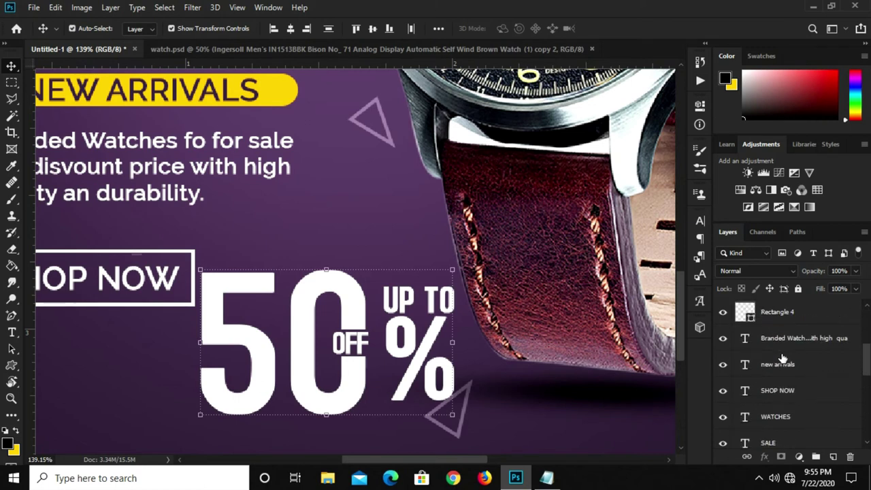
scroll(783, 359, down, 2)
scroll(782, 359, down, 4)
scroll(781, 359, down, 2)
scroll(783, 359, down, 2)
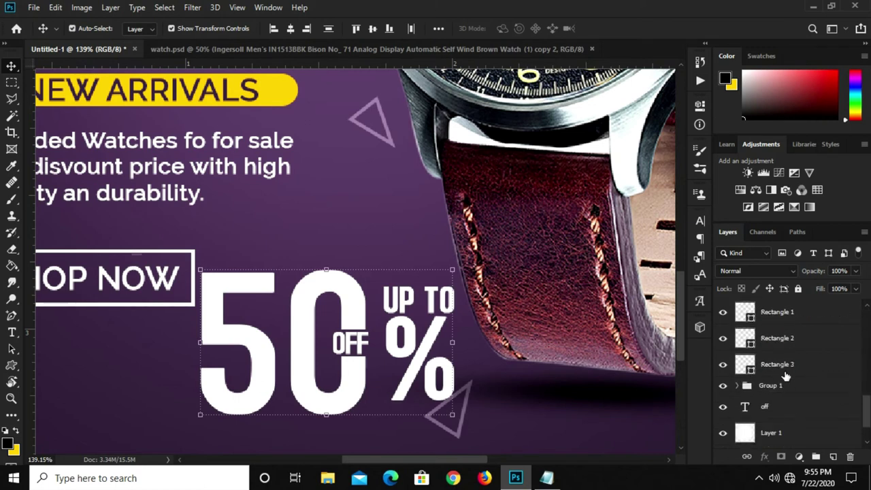
scroll(786, 374, down, 1)
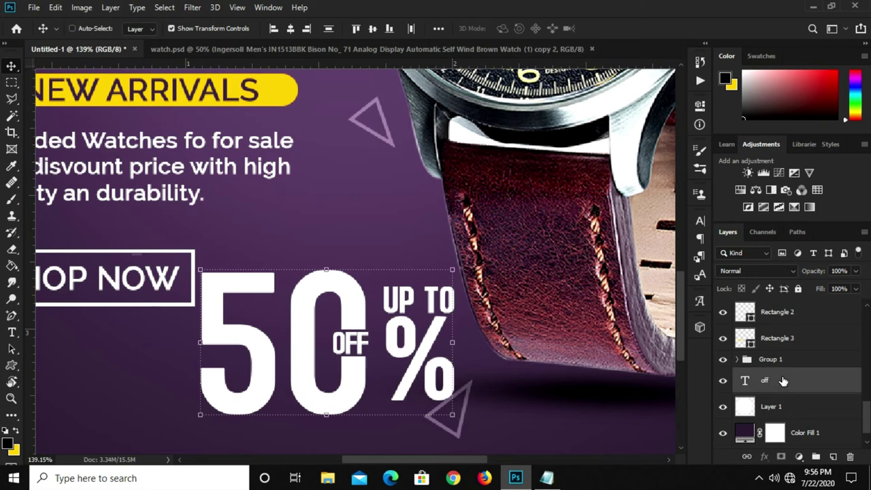
key(ctrl+g)
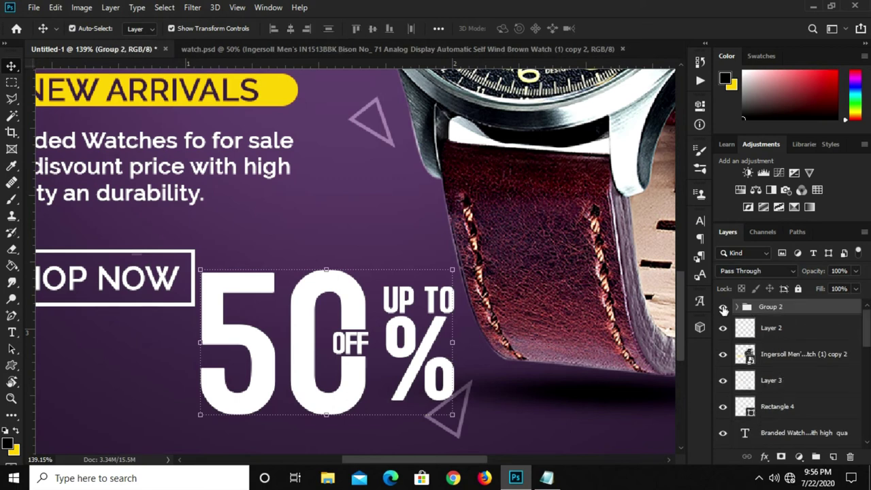
click(723, 309)
click(722, 309)
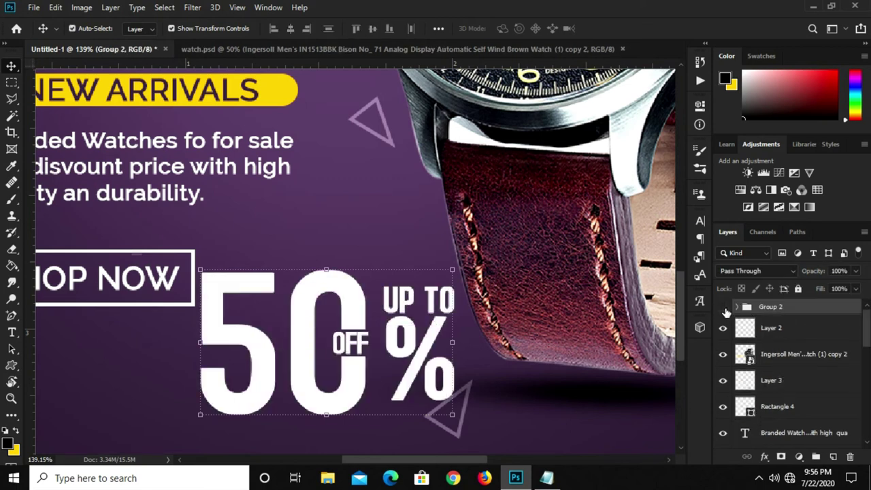
- Draw a white-filled circle over the watch strap with the Ellipse Tool
click(534, 299)
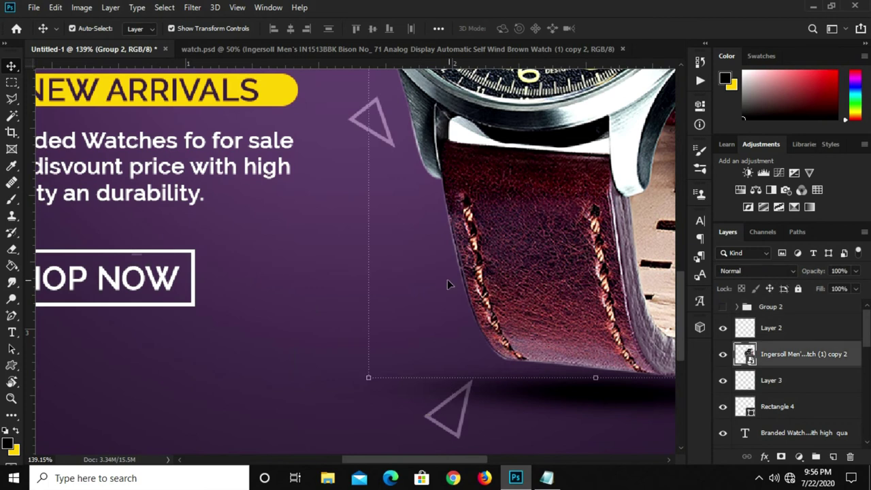
right_click(11, 365)
click(64, 390)
drag(416, 223, 549, 413)
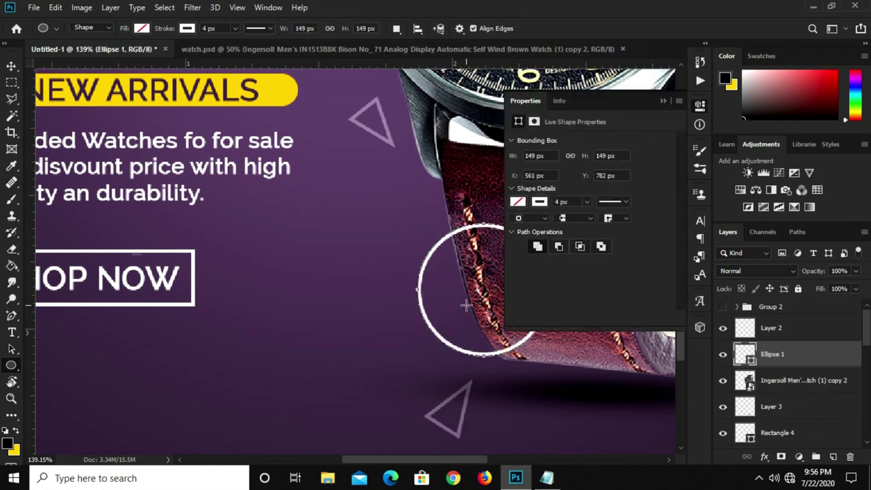
click(519, 202)
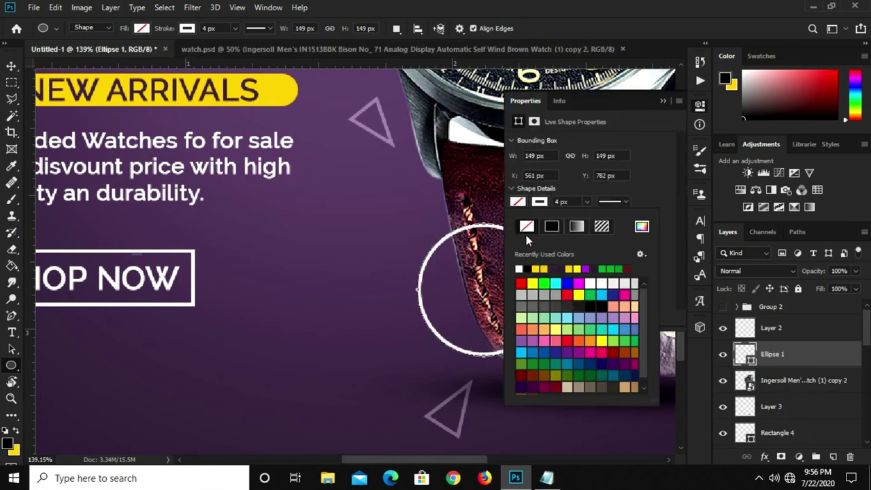
click(519, 269)
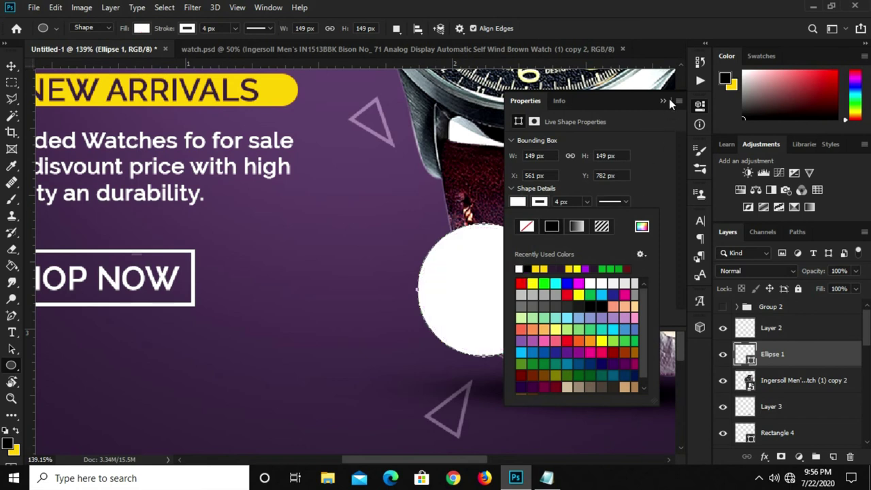
click(664, 100)
- Resize the white circle, shift it up-left, and duplicate it
key(v)
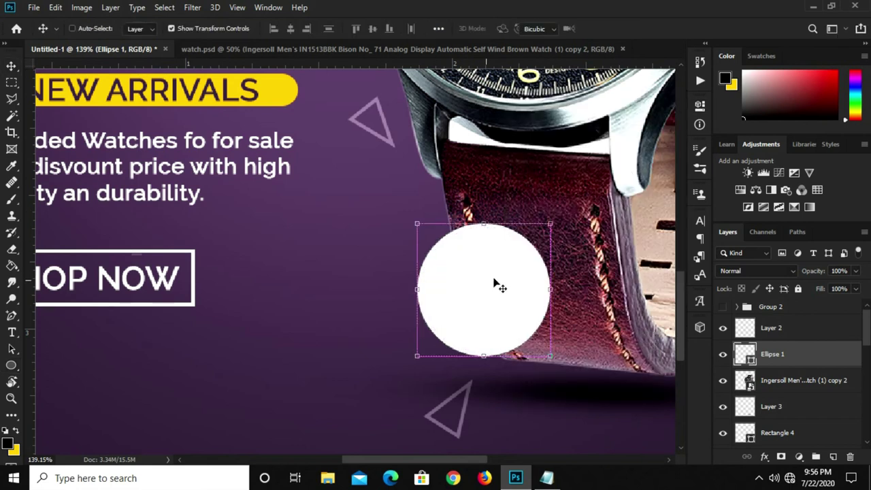
key(ctrl+t)
drag(550, 224, 541, 236)
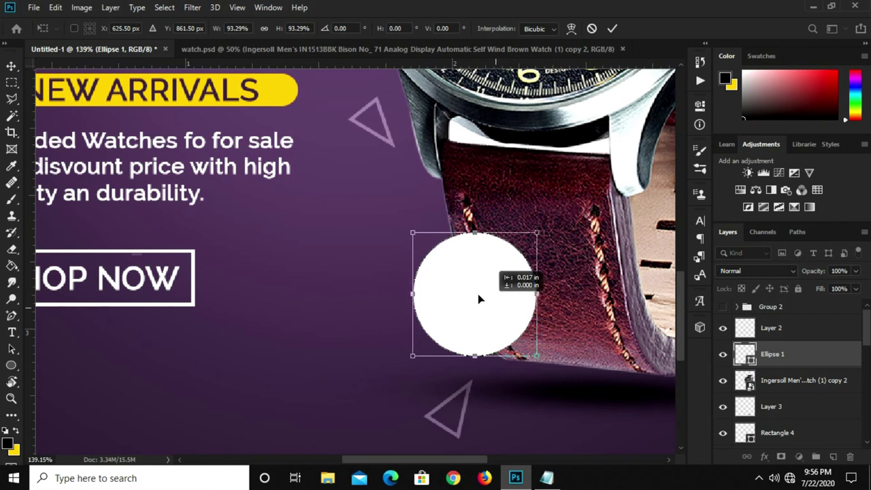
drag(493, 305, 471, 292)
key(Return)
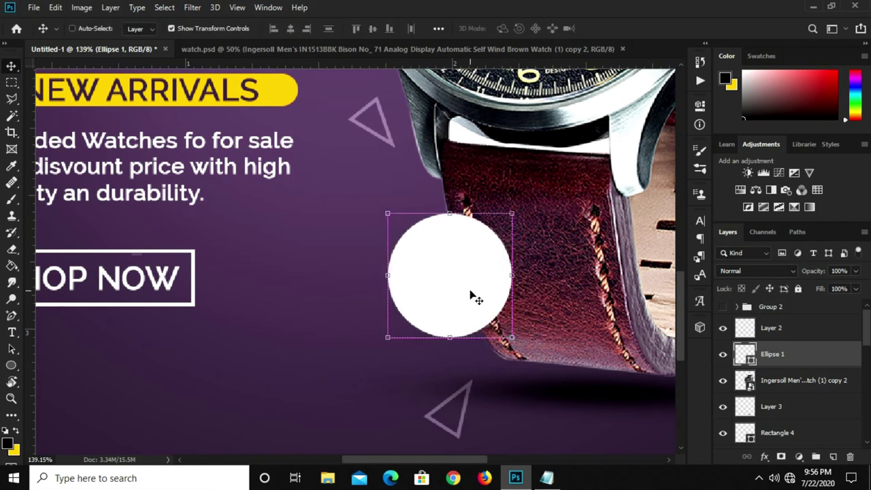
key(ctrl+j)
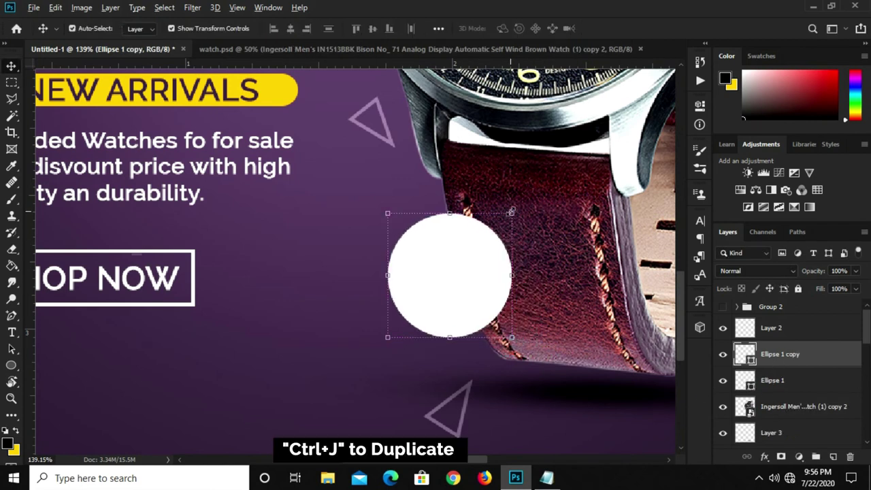
- Shrink the circle copy to 117 px and fill it with the sampled background purple
drag(511, 213, 501, 223)
key(Return)
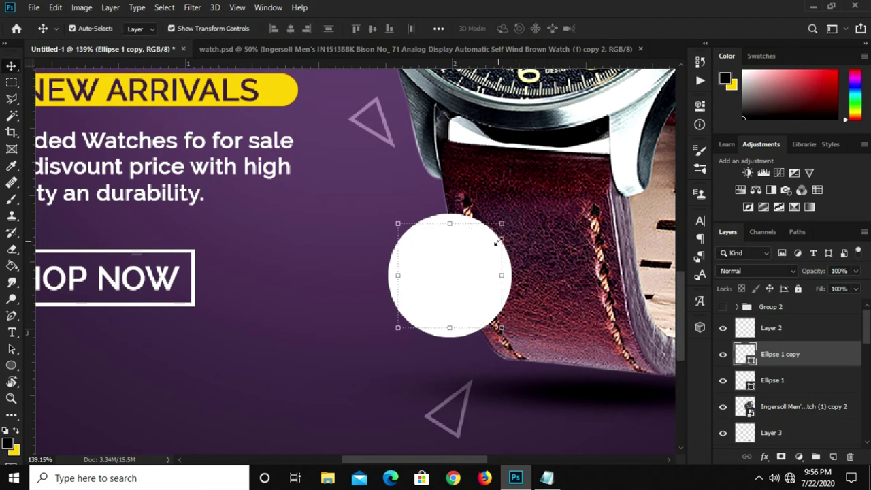
click(700, 107)
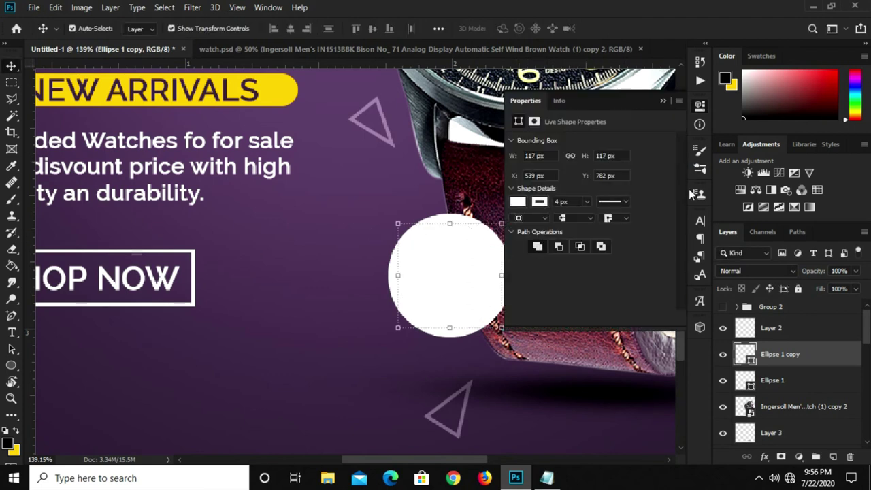
click(517, 202)
click(642, 227)
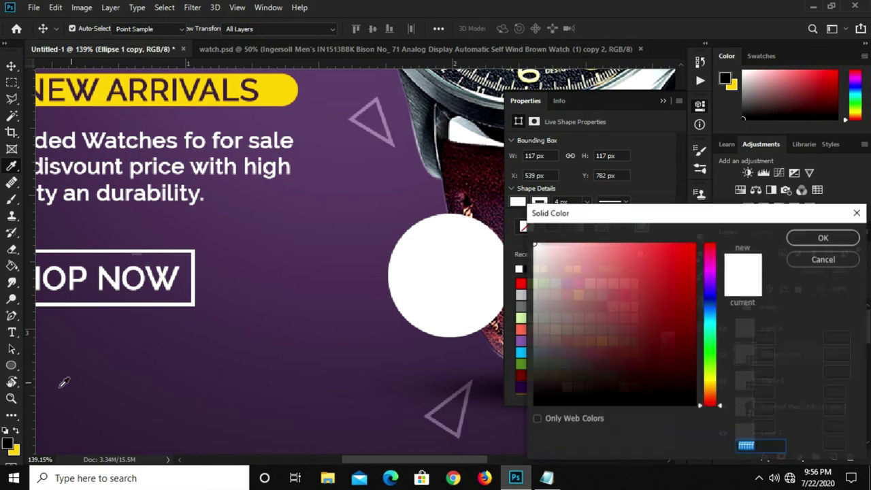
click(247, 327)
key(Return)
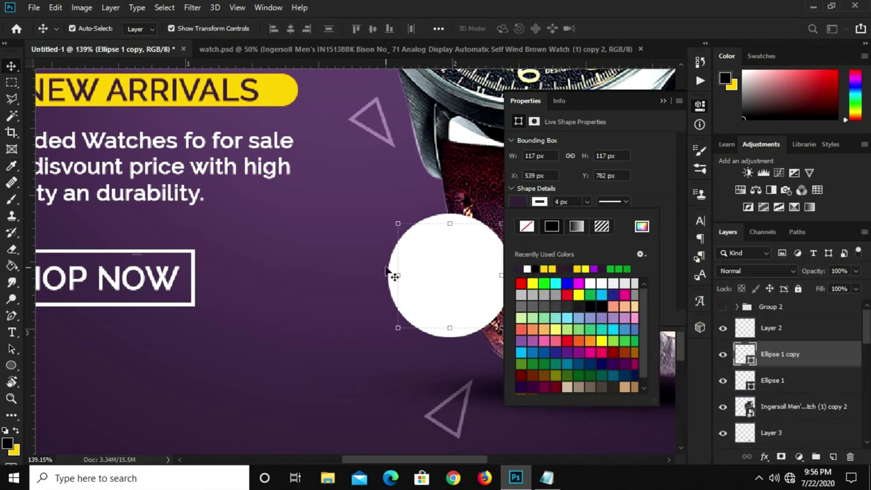
click(663, 120)
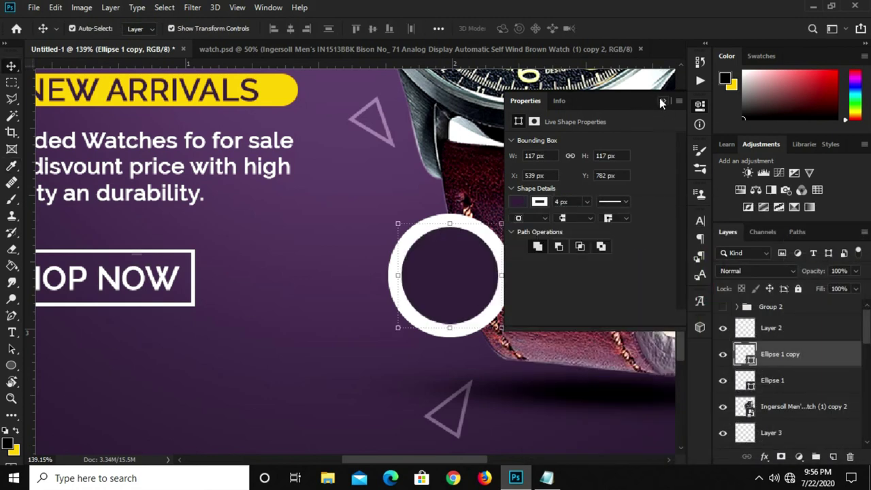
click(662, 102)
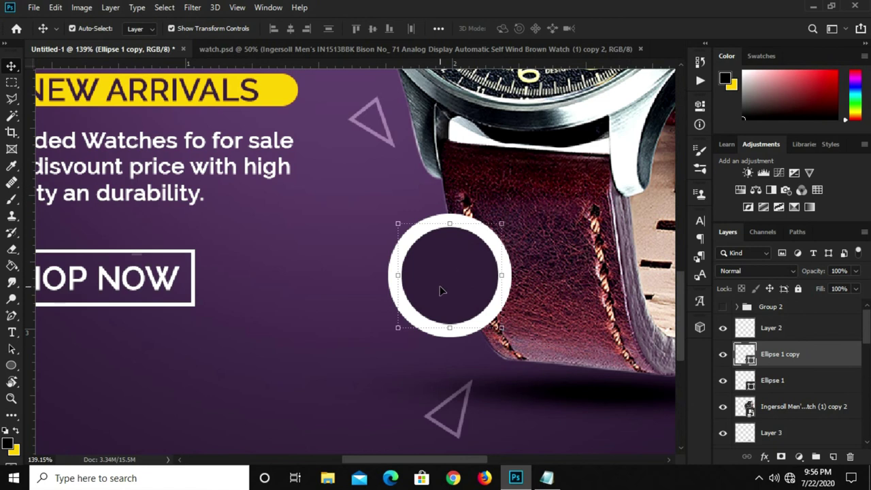
- Show Group 2, scale it to about 31% and nudge it centred inside the ring
click(722, 308)
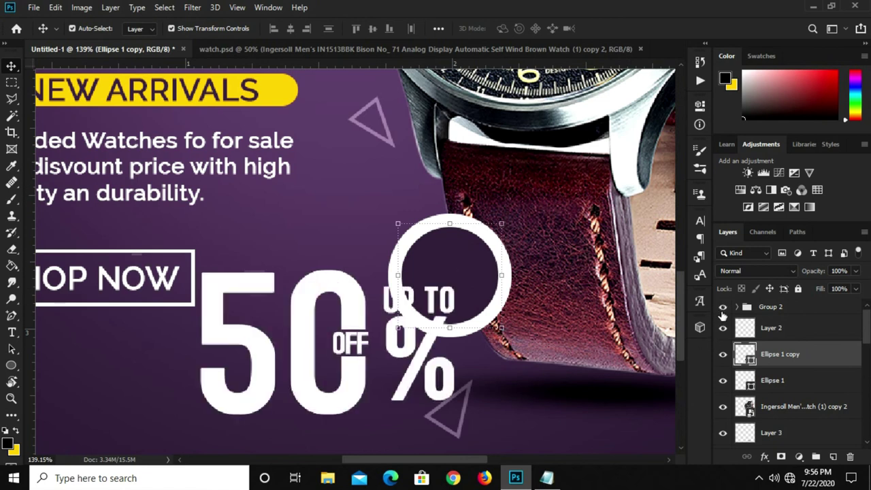
click(794, 307)
key(ctrl+t)
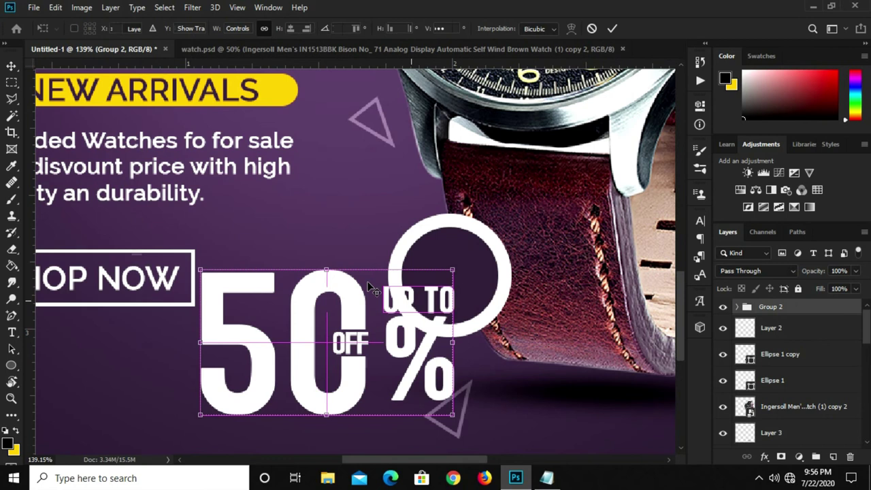
mouse_move(302, 272)
mouse_down()
mouse_move(317, 385)
mouse_move(465, 276)
mouse_move(451, 272)
mouse_up()
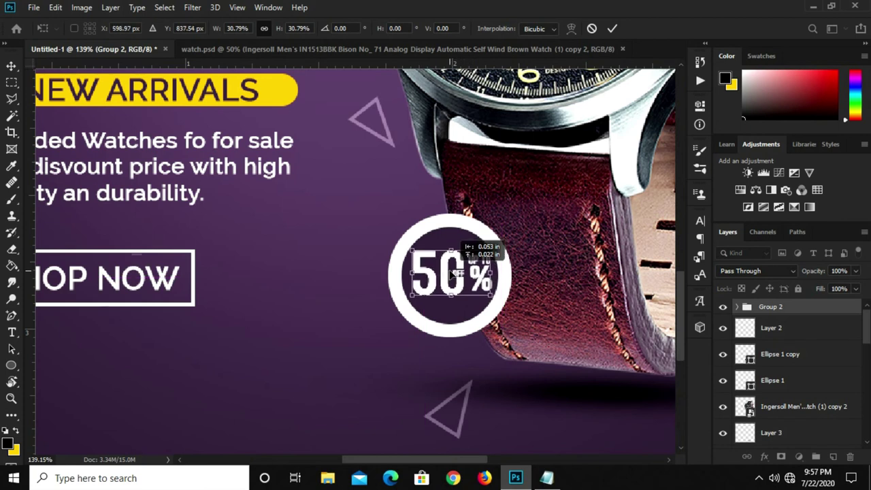
key(Down)
key(Down)
key(Down)
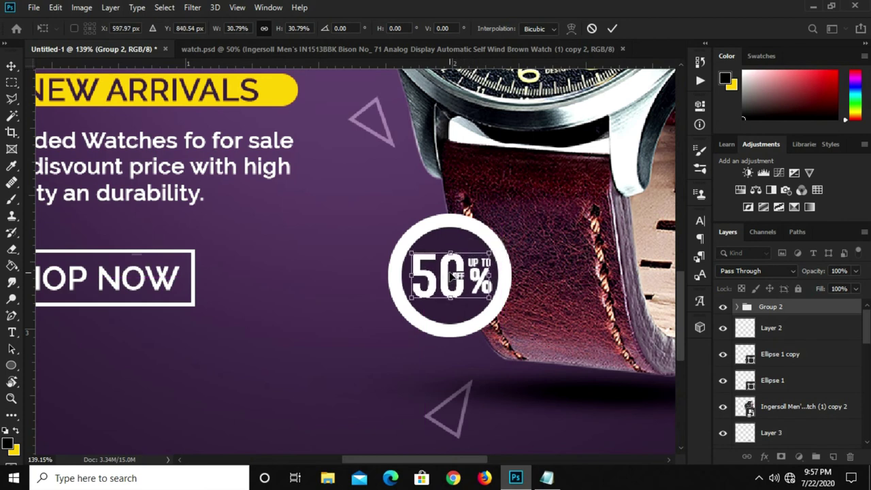
key(Left)
key(Return)
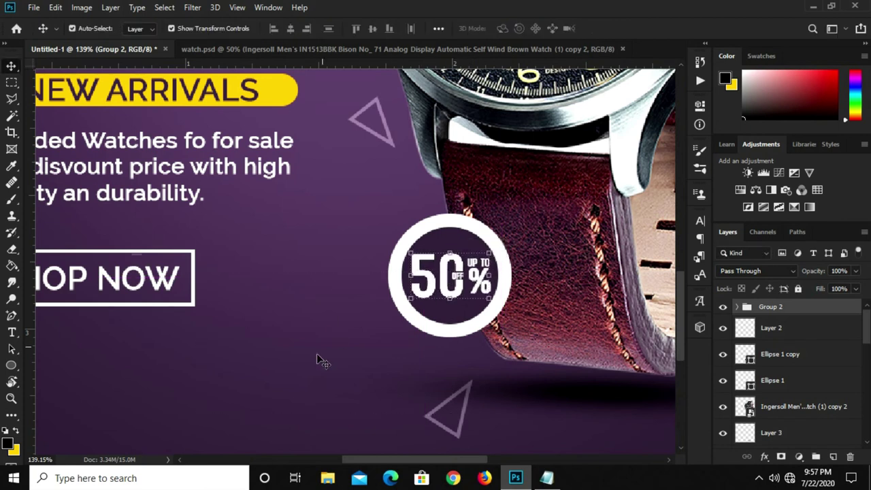
click(439, 319)
- Duplicate the white ring with no fill, offset to the left of the 50% badge
mouse_move(433, 336)
mouse_down()
mouse_move(401, 330)
mouse_move(407, 318)
mouse_up()
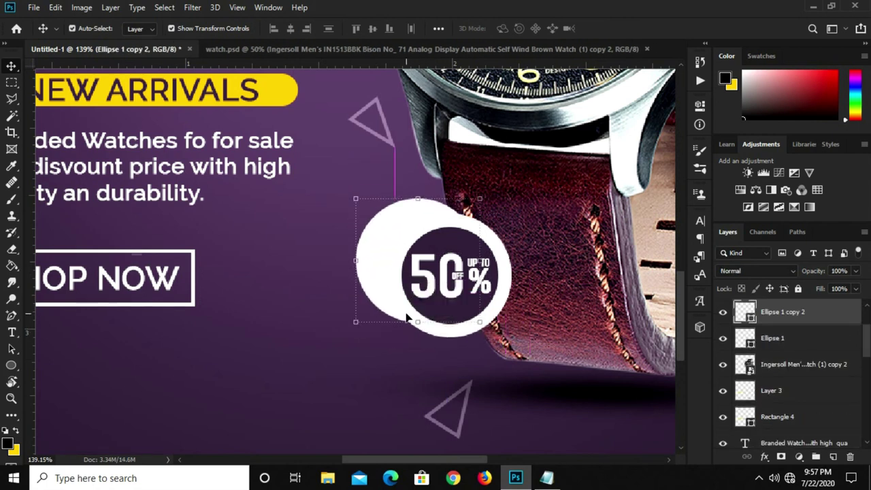
click(700, 108)
click(514, 202)
click(526, 225)
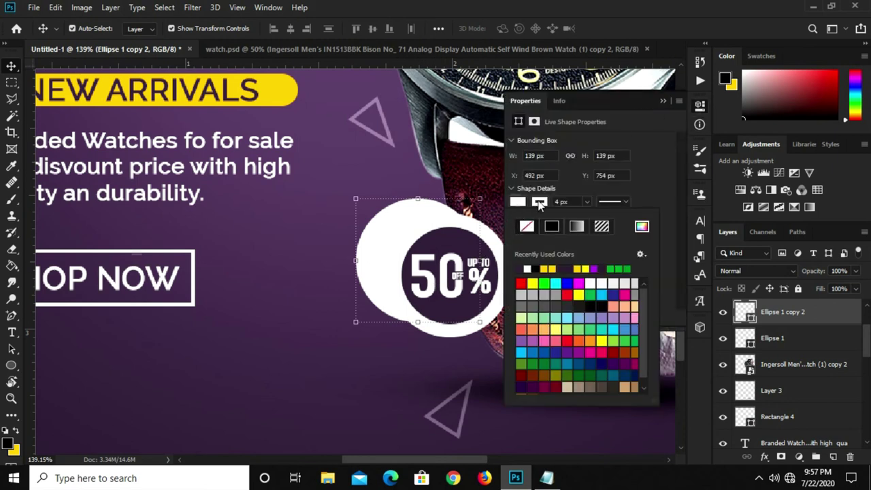
click(661, 117)
click(663, 101)
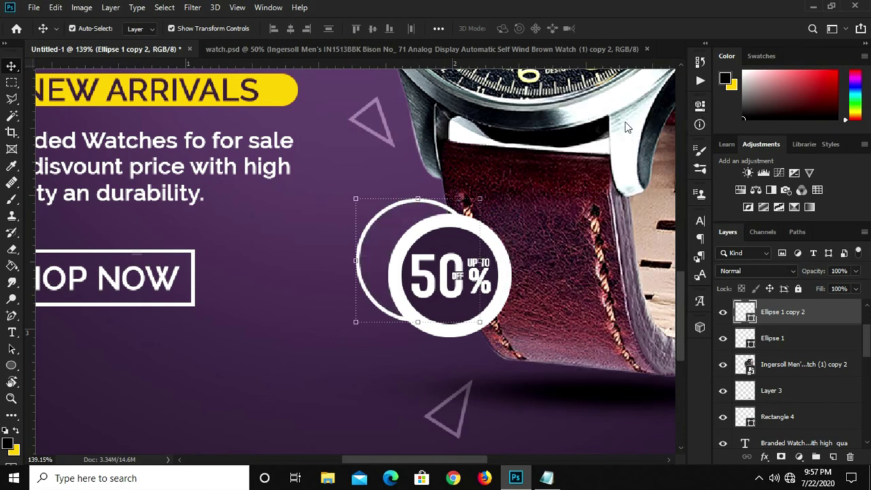
drag(409, 207, 387, 222)
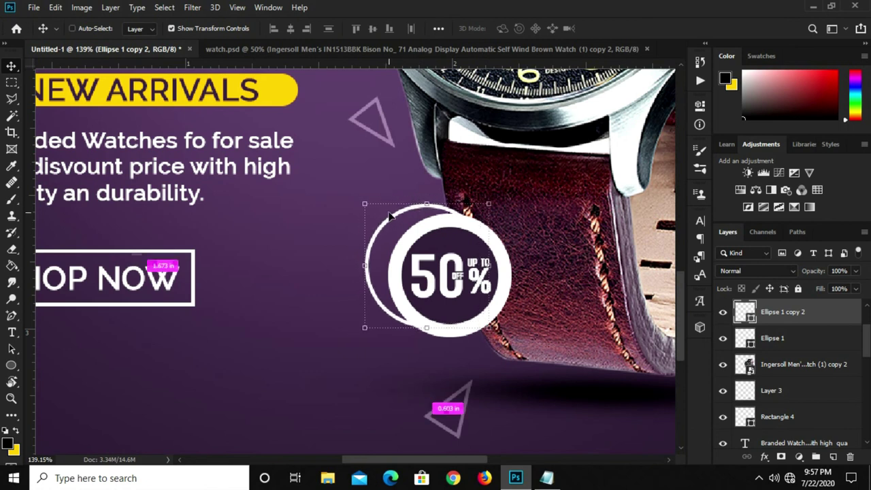
- Add a small solid white dot below the badge by shrinking another ring copy
drag(390, 218, 400, 339)
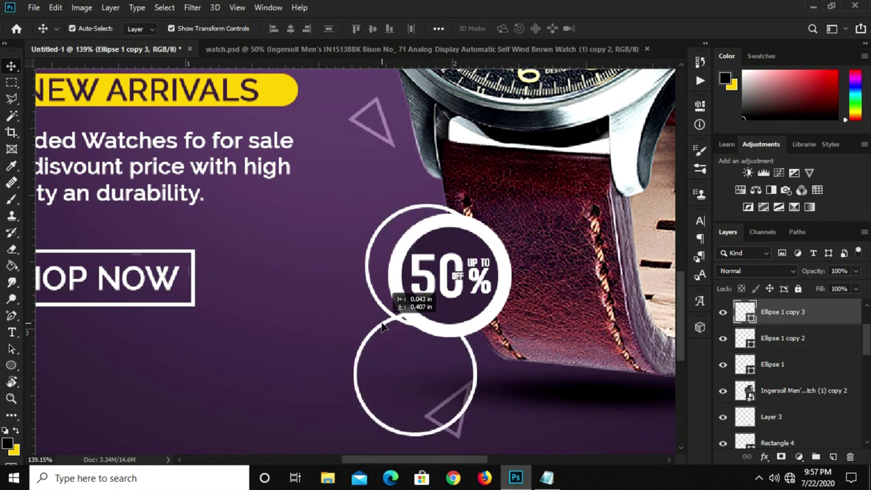
mouse_move(479, 437)
mouse_down()
mouse_move(409, 357)
mouse_move(427, 372)
mouse_up()
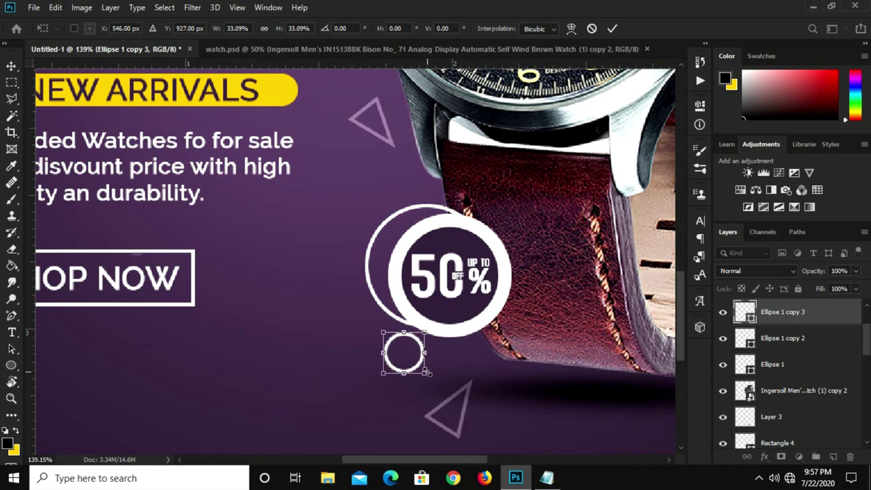
key(Return)
click(700, 105)
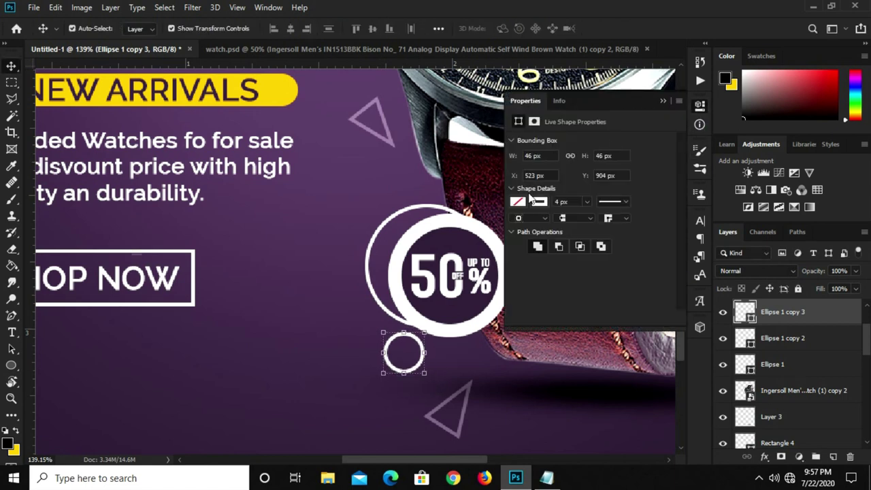
click(517, 202)
click(527, 269)
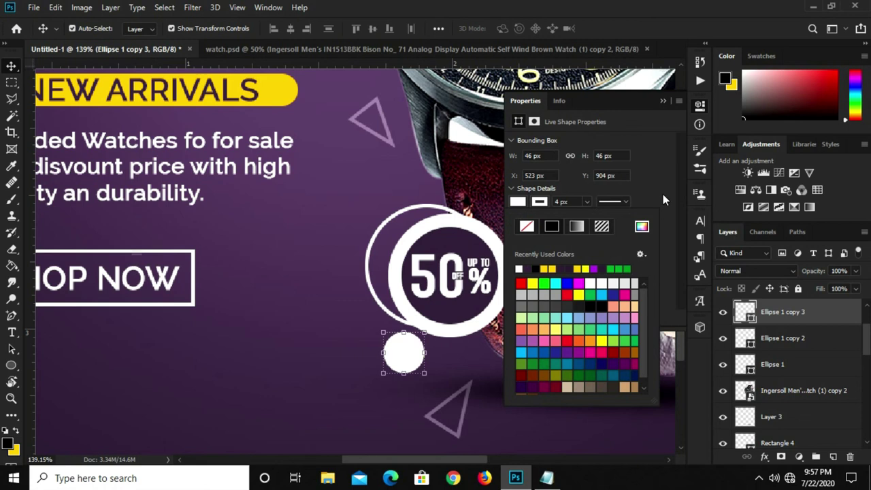
click(663, 194)
click(662, 100)
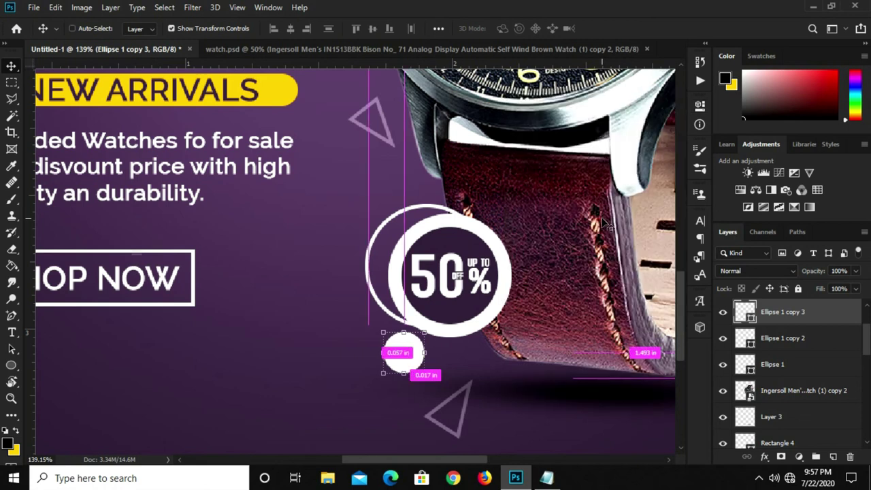
key(ctrl+minus)
key(ctrl+minus)
key(ctrl+minus)
click(609, 300)
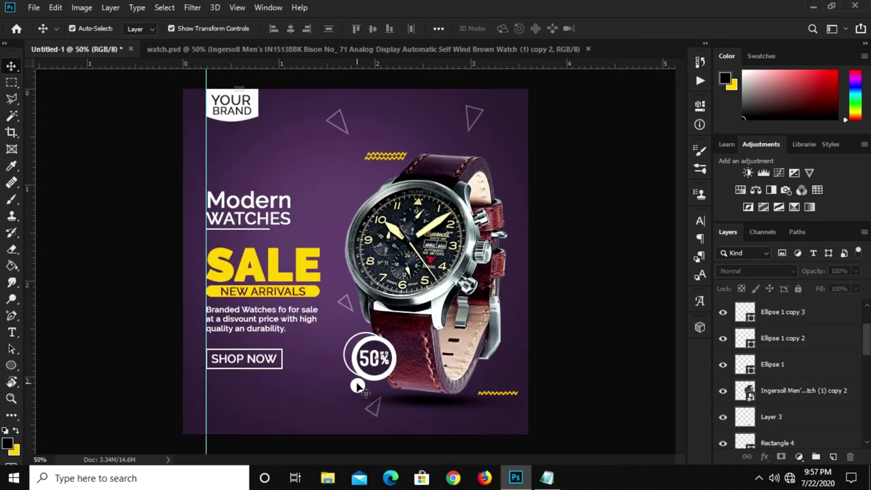
- Scale the white dot below the badge down to about 72%
key(ctrl+plus)
click(358, 402)
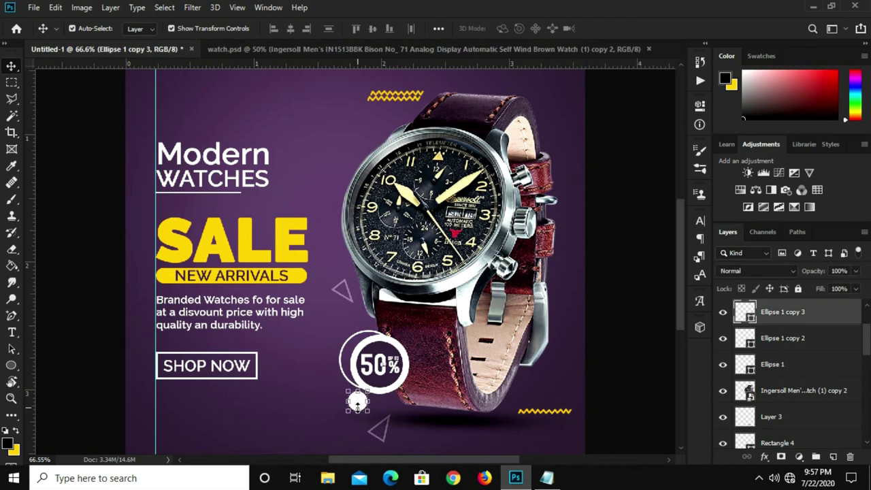
key(ctrl+t)
mouse_move(359, 408)
mouse_down()
mouse_move(356, 400)
mouse_move(365, 405)
mouse_up()
key(Return)
click(621, 314)
key(ctrl+minus)
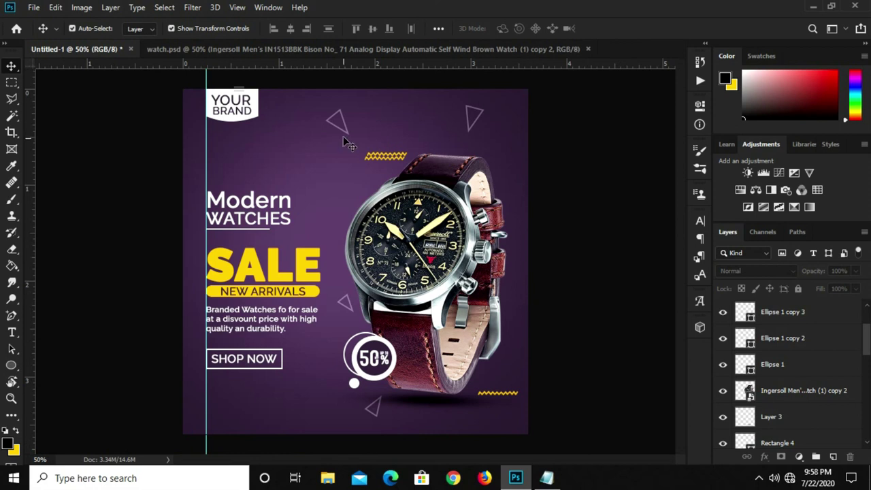
- Clear all guides from the canvas and re-enable Auto-Select
click(232, 9)
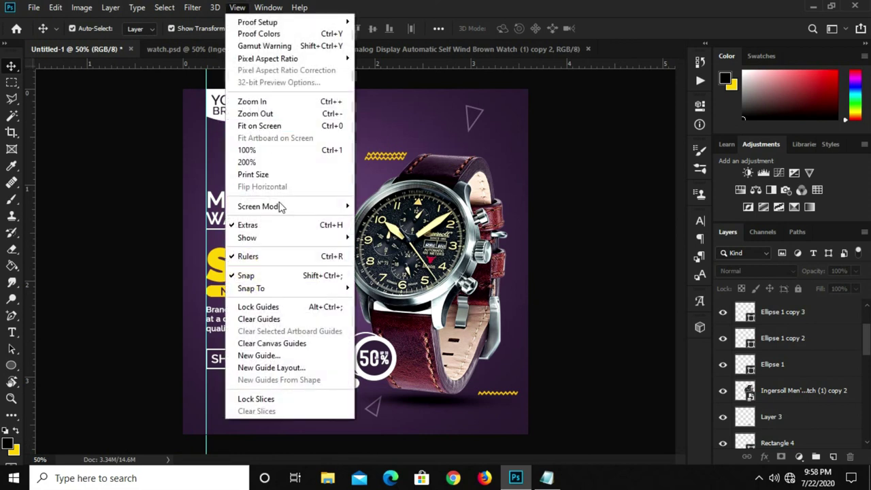
click(286, 319)
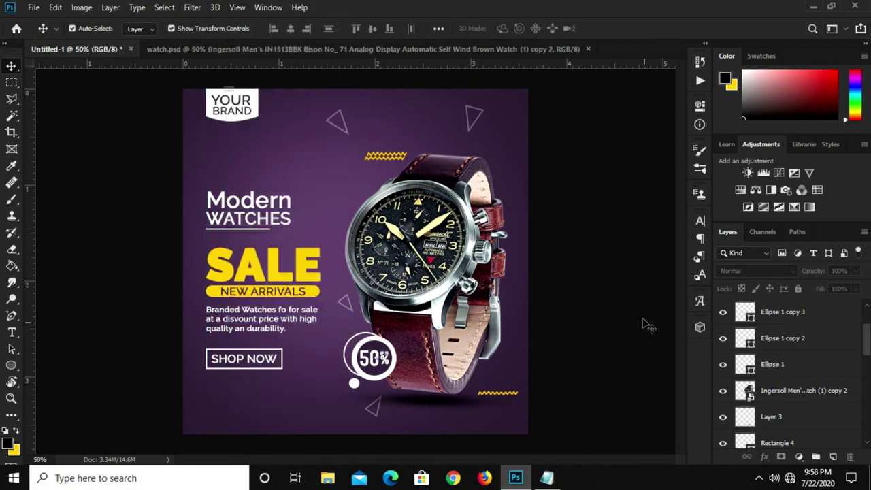
key(ctrl)
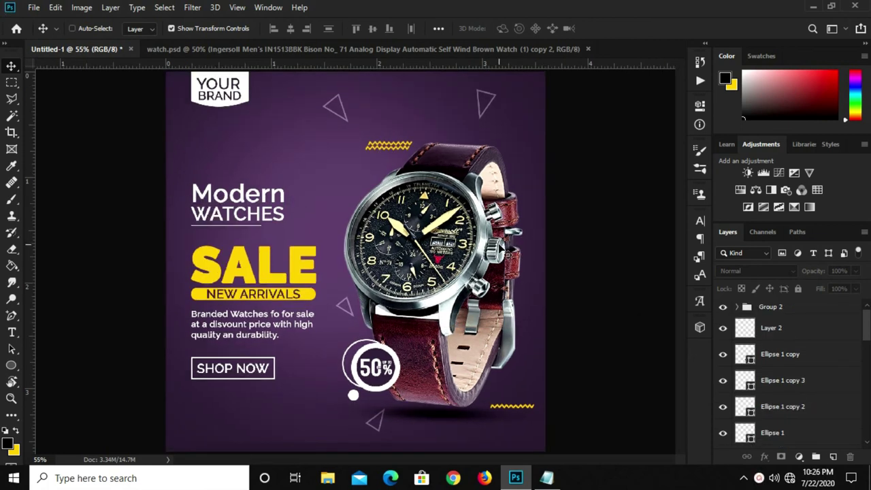
- Group the 50% text group, both rings and the dot into one badge group
key(ctrl+minus)
scroll(364, 361, up, 2)
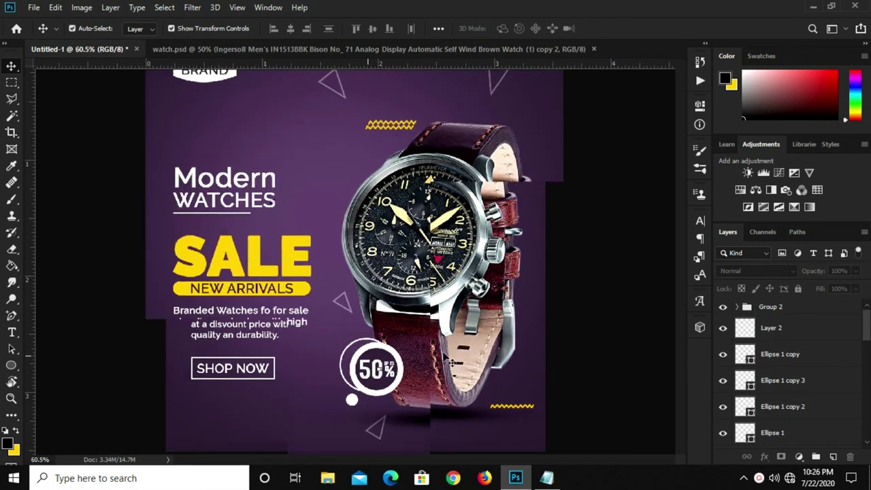
click(789, 310)
click(786, 361)
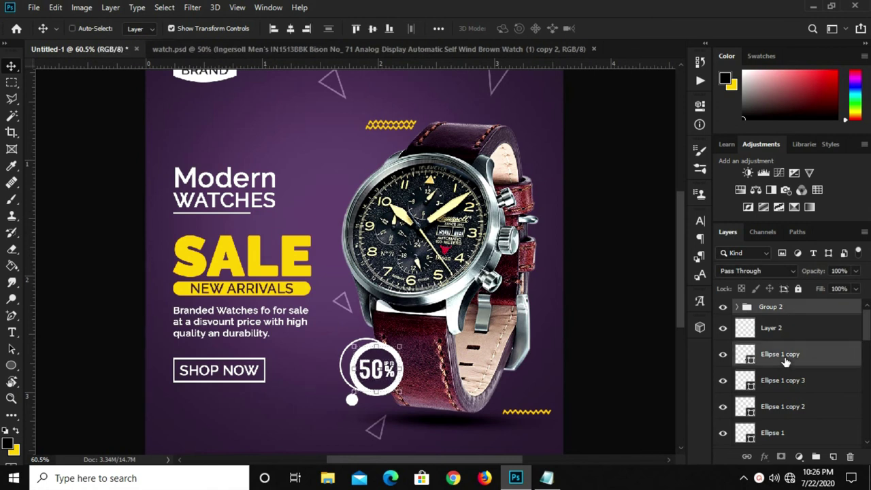
ctrl+click(777, 391)
ctrl+click(769, 408)
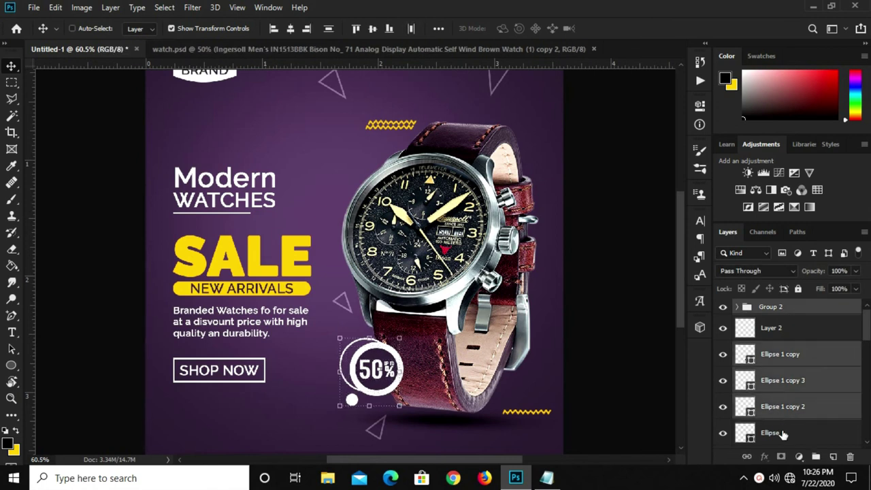
ctrl+click(783, 434)
key(ctrl+g)
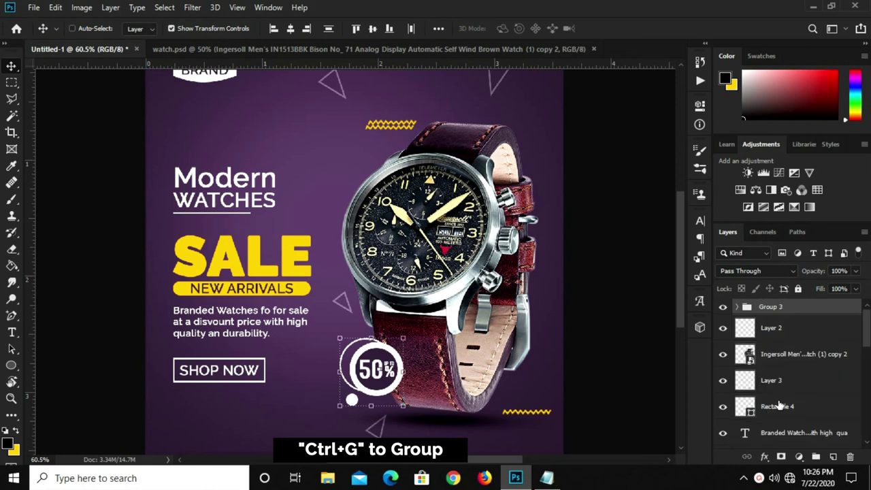
click(722, 308)
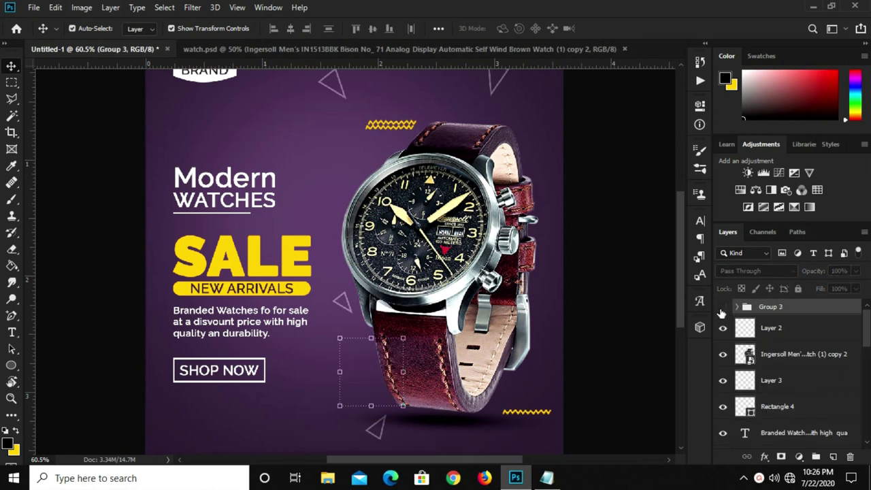
- Enlarge the badge group slightly and shift it lower-left over the watch strap
key(ctrl+t)
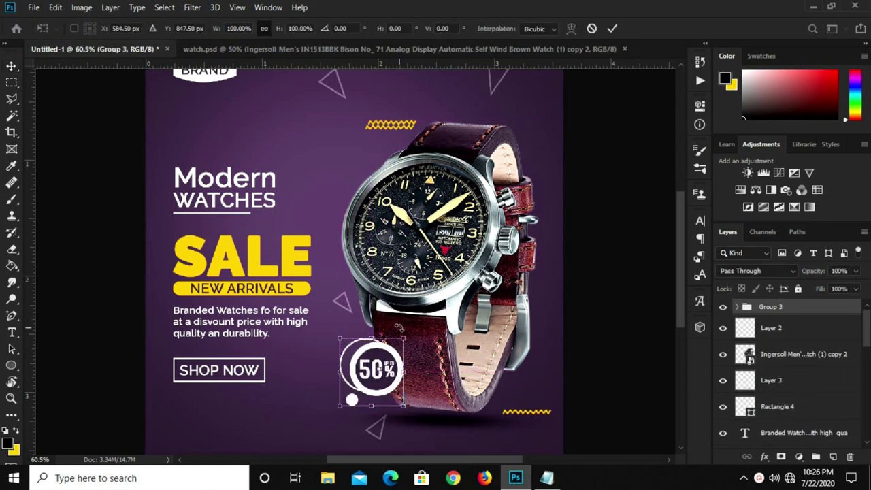
drag(406, 405, 411, 410)
drag(444, 315, 449, 310)
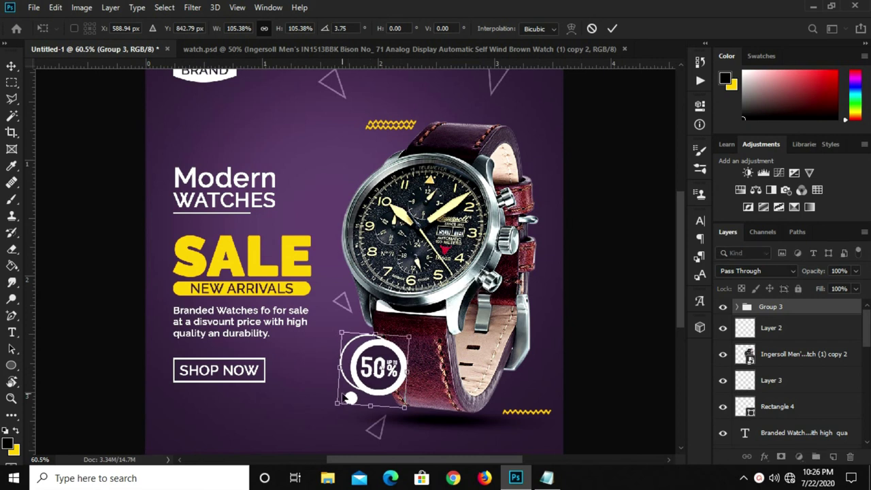
drag(337, 400, 316, 426)
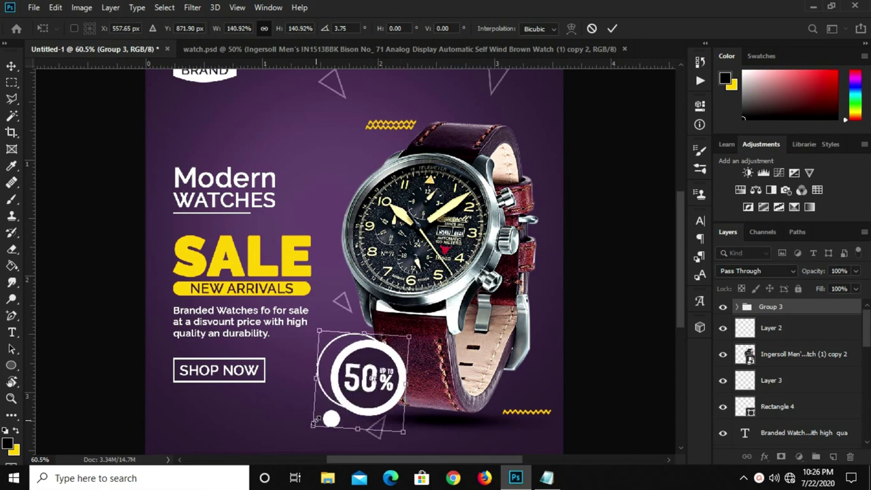
key(Return)
key(ctrl+t)
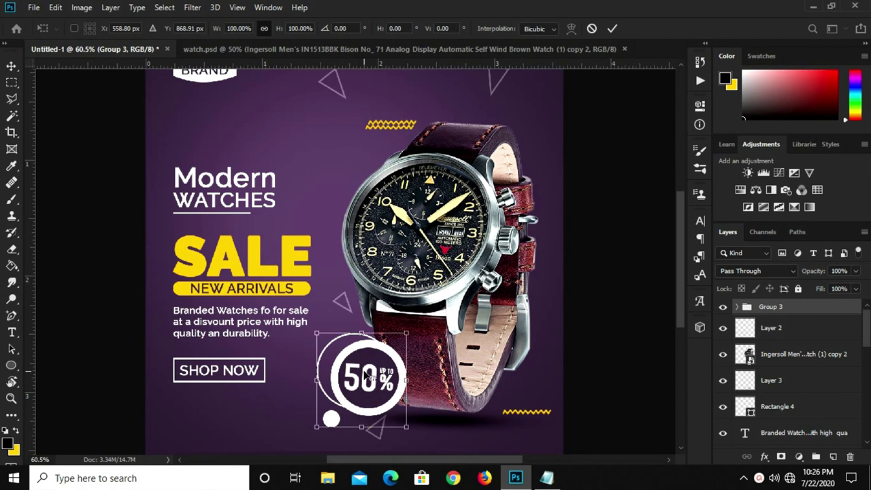
drag(365, 376, 368, 367)
drag(317, 417, 324, 413)
key(Return)
key(ctrl+minus)
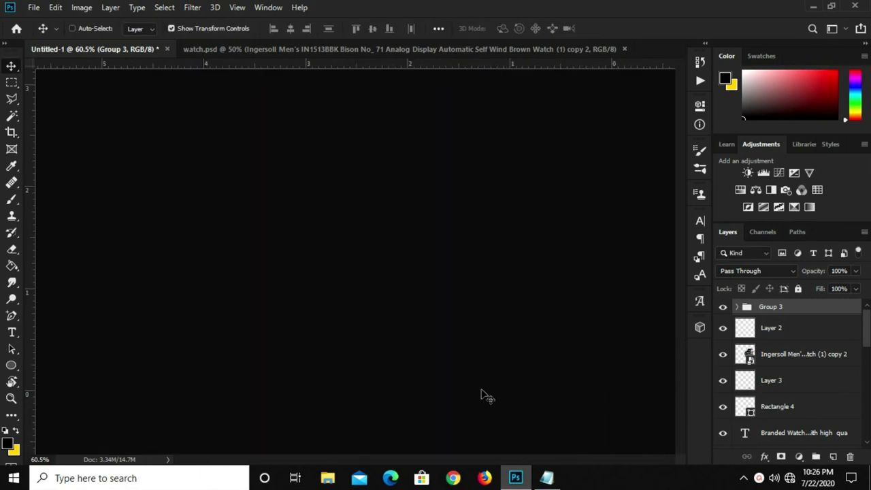
click(574, 334)
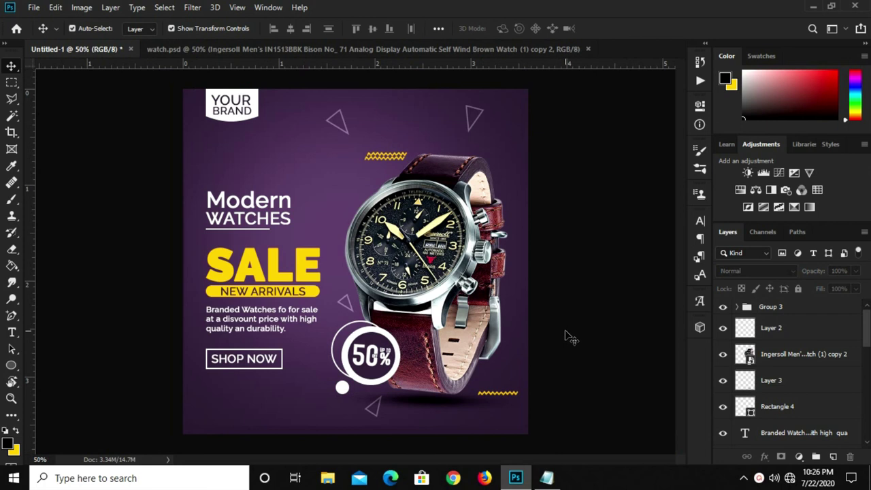